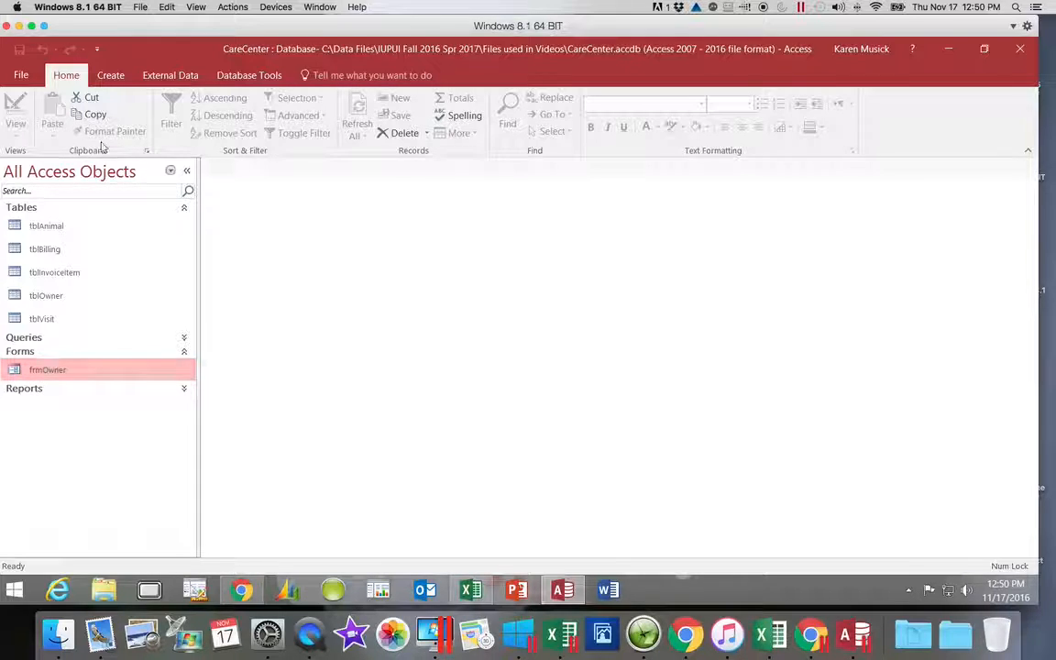
# - Create a blank form in Design view and display the list of existing fields
pyautogui.click(111, 76)
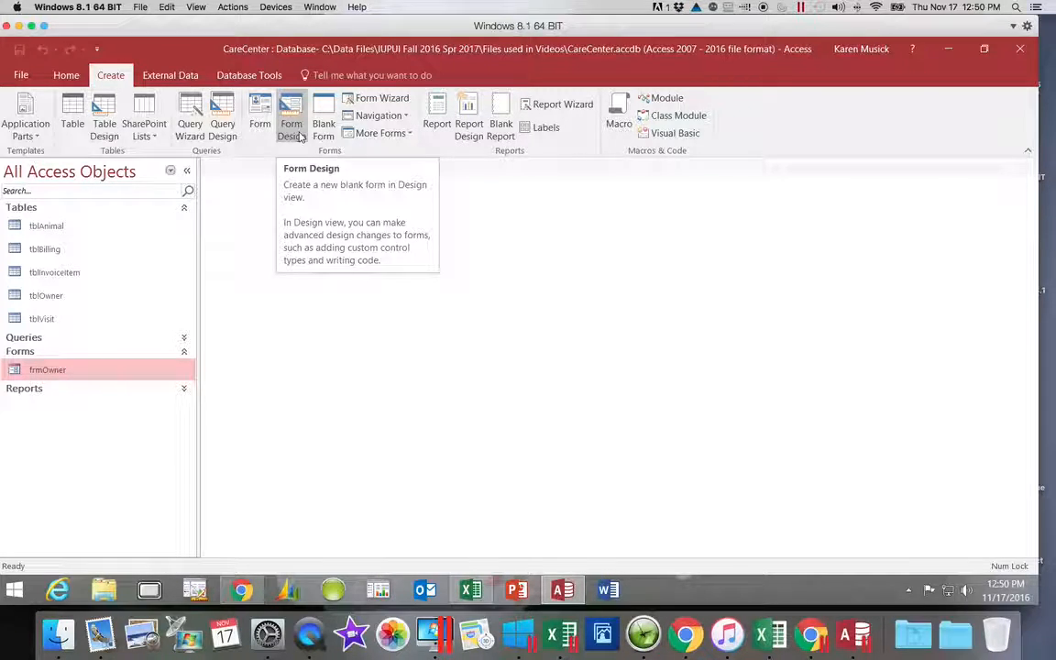
pyautogui.click(292, 129)
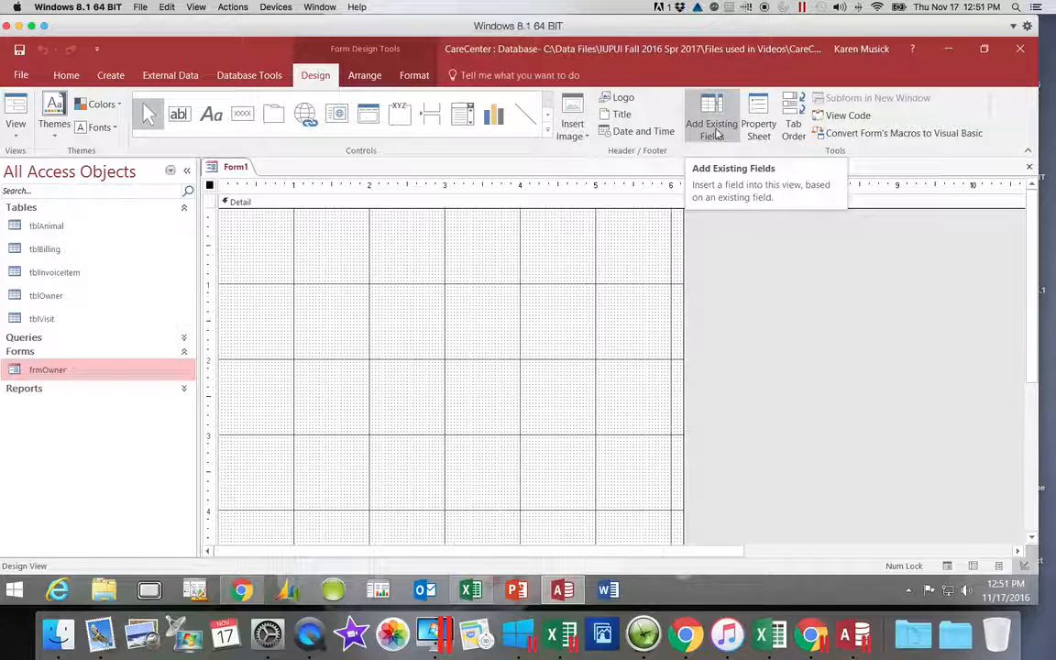
pyautogui.click(716, 133)
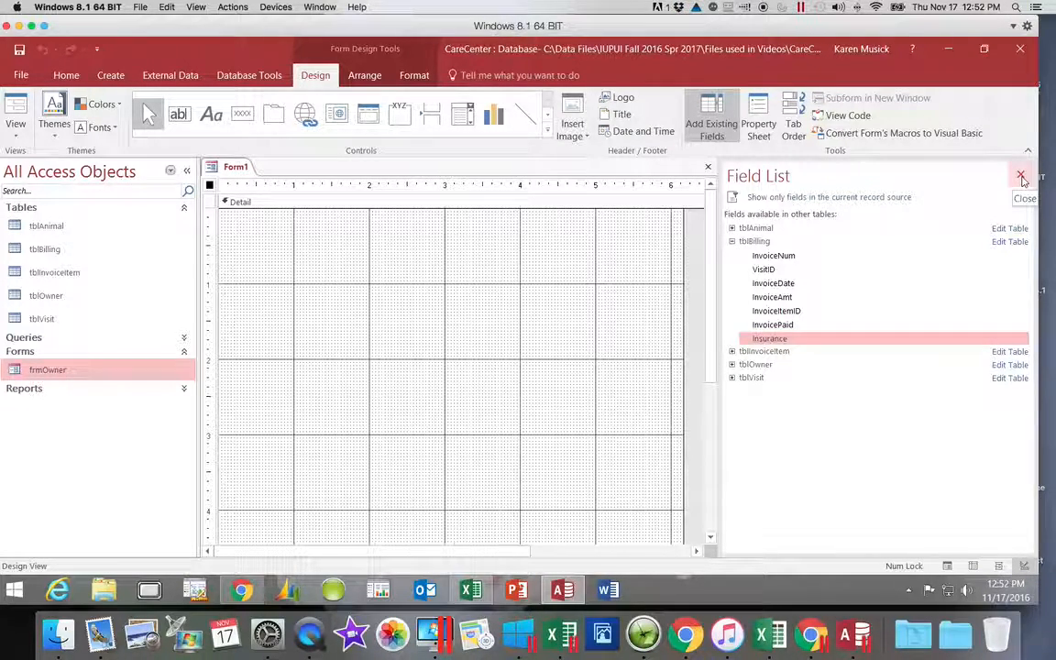
# - Limit the field list to the current record source, switch it back to all tables, and expand tblBilling's fields
pyautogui.click(732, 242)
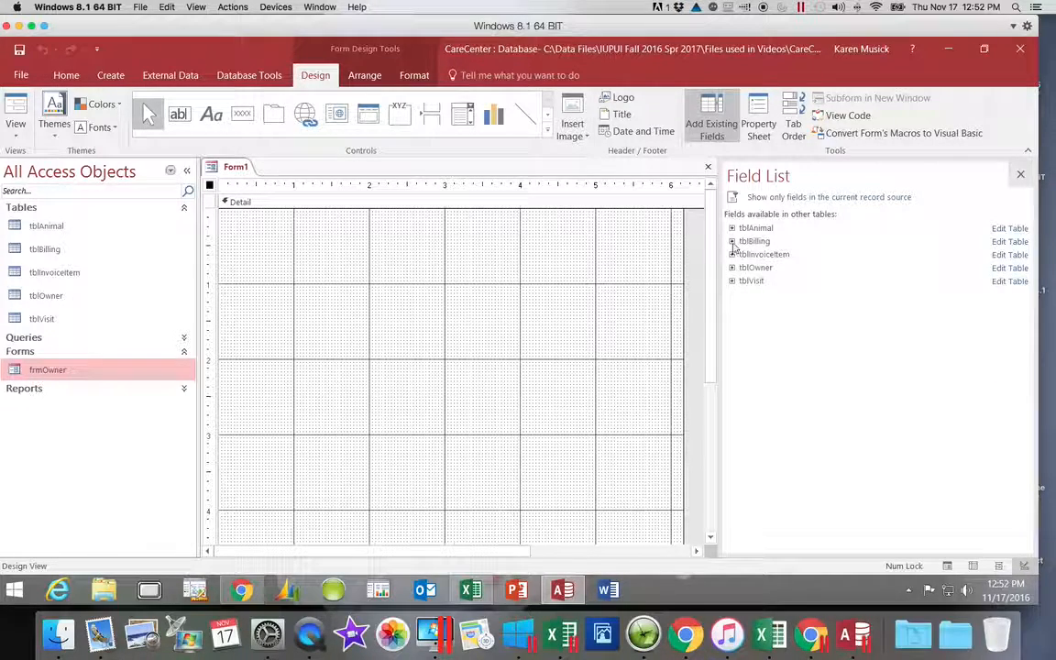
pyautogui.click(760, 198)
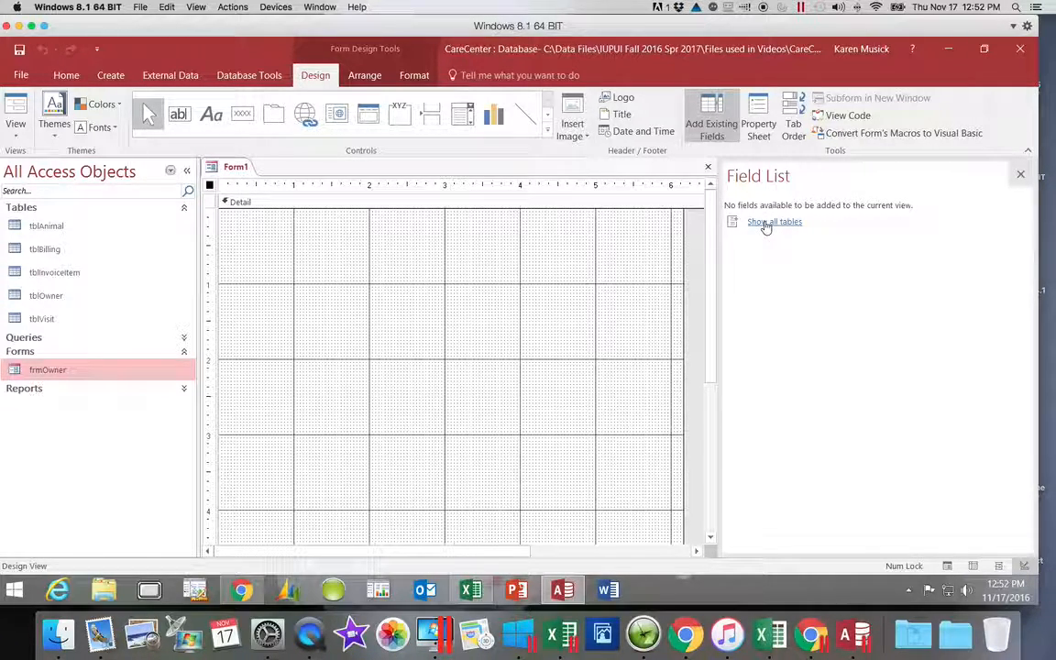
pyautogui.click(767, 226)
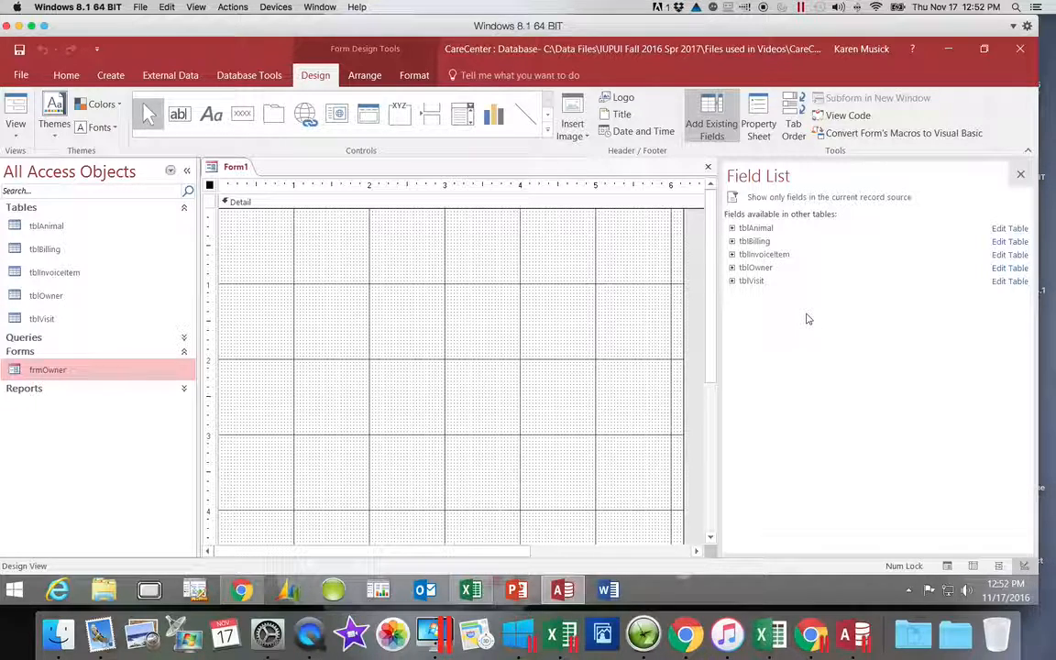
pyautogui.click(733, 242)
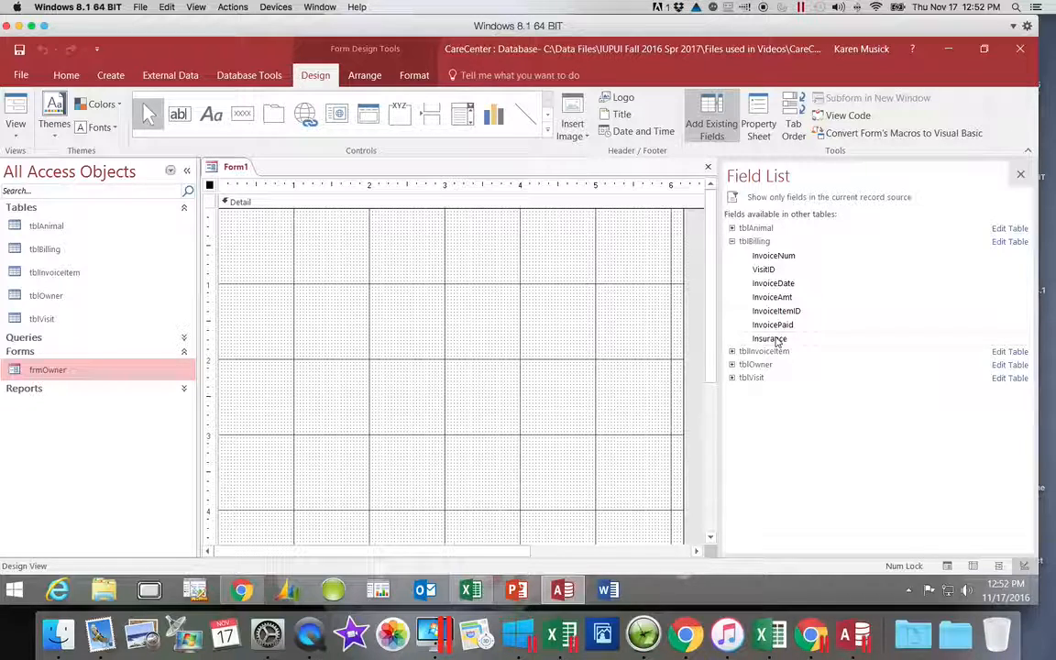
# - Add VisitID, InvoiceNum, InvoiceDate, InvoiceAmt, InvoiceItemID, InvoicePaid and Insurance from tblBilling to the form, in that order
pyautogui.click(773, 272)
pyautogui.doubleClick(773, 271)
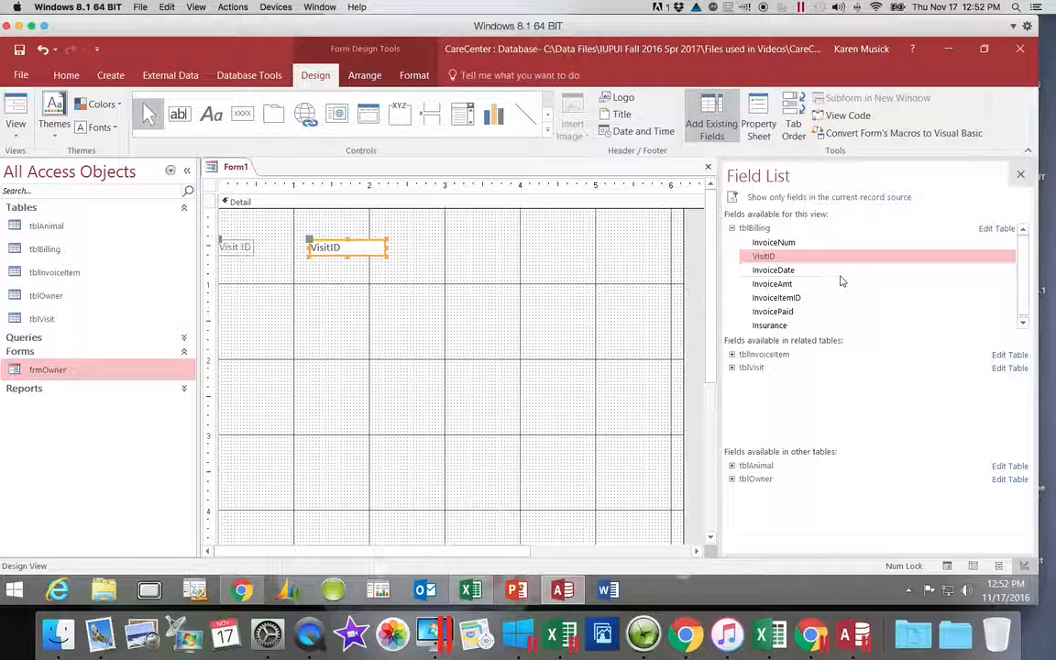
pyautogui.doubleClick(794, 243)
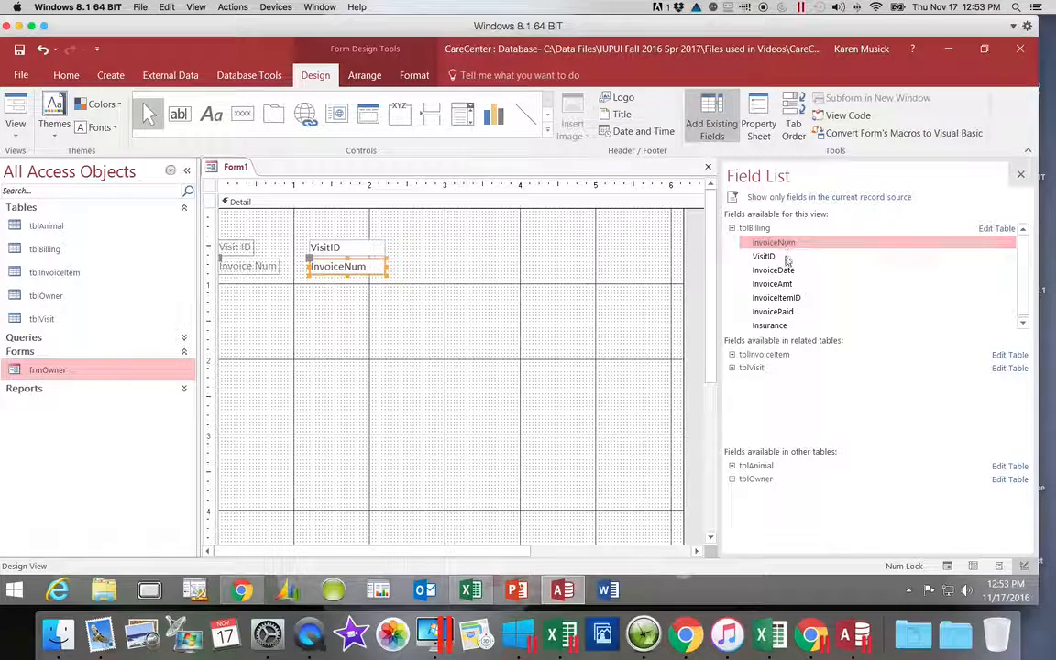
pyautogui.doubleClick(774, 270)
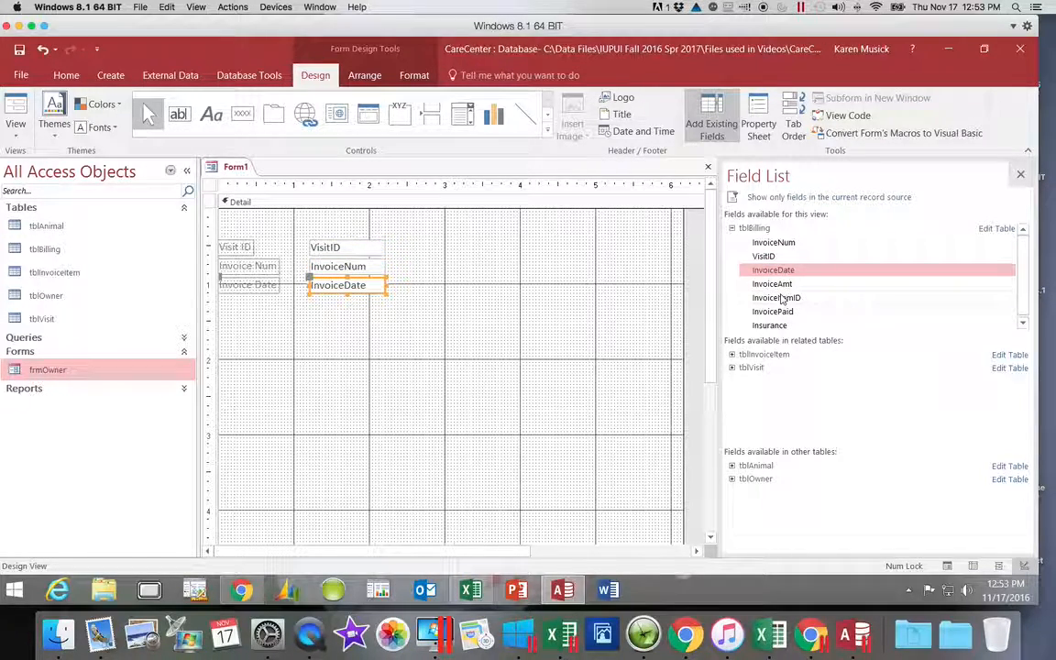
pyautogui.doubleClick(774, 284)
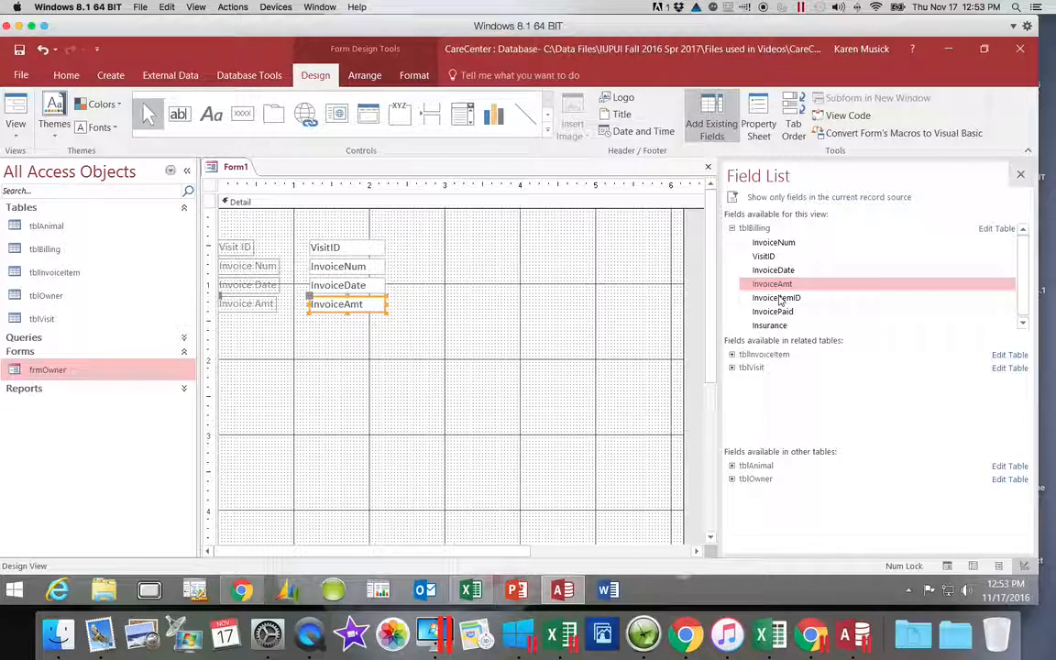
pyautogui.doubleClick(777, 298)
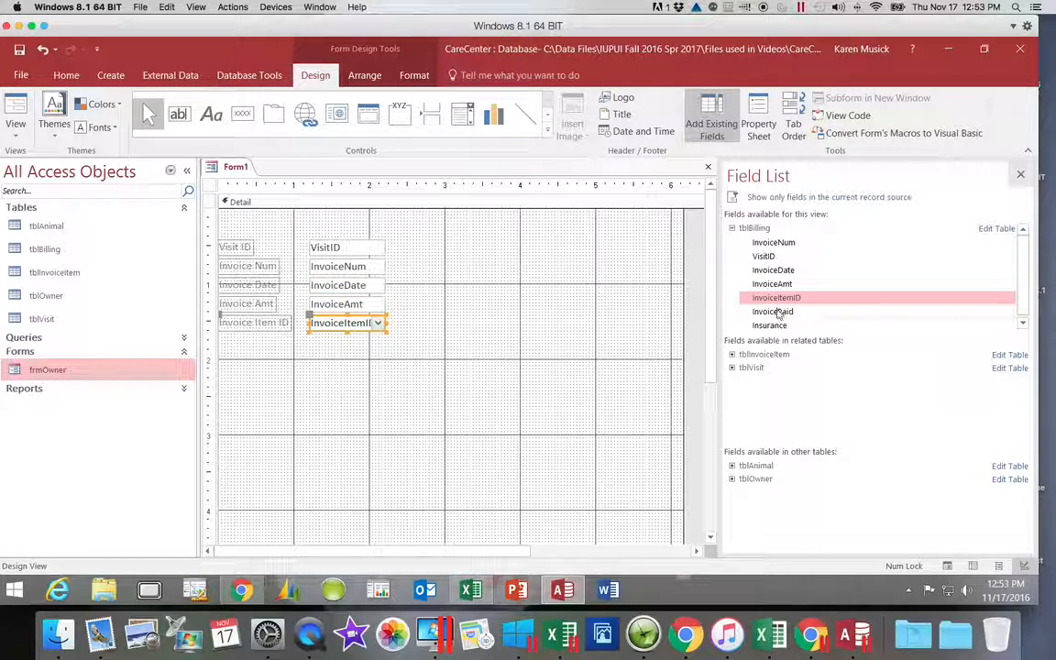
pyautogui.doubleClick(777, 313)
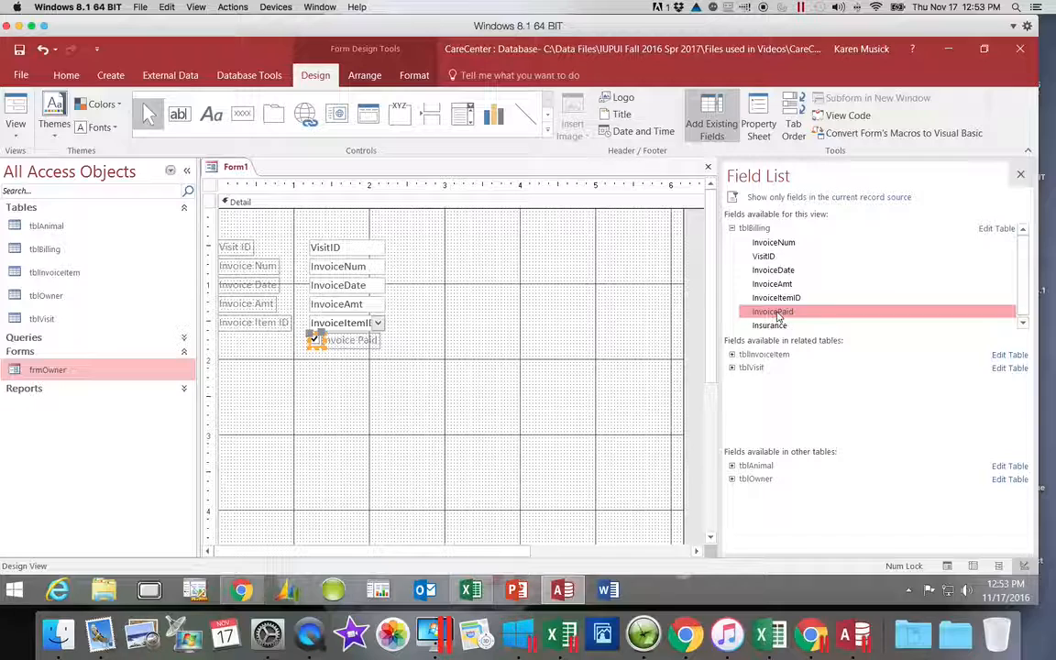
pyautogui.click(772, 326)
pyautogui.doubleClick(772, 328)
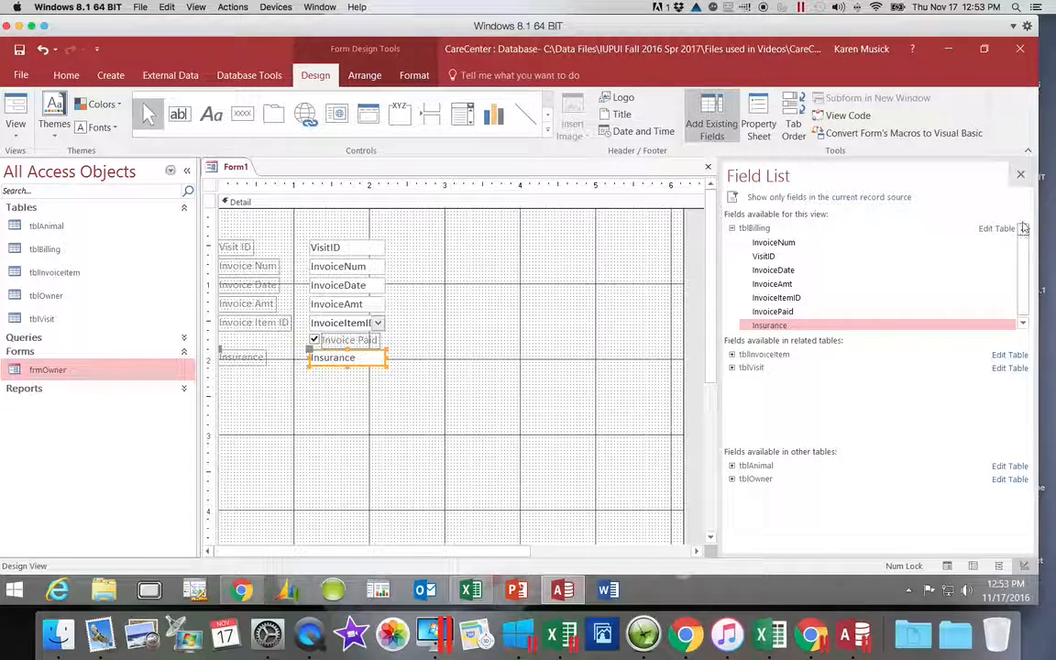
# - Close the field list and save the form as frmBilling
pyautogui.click(1022, 176)
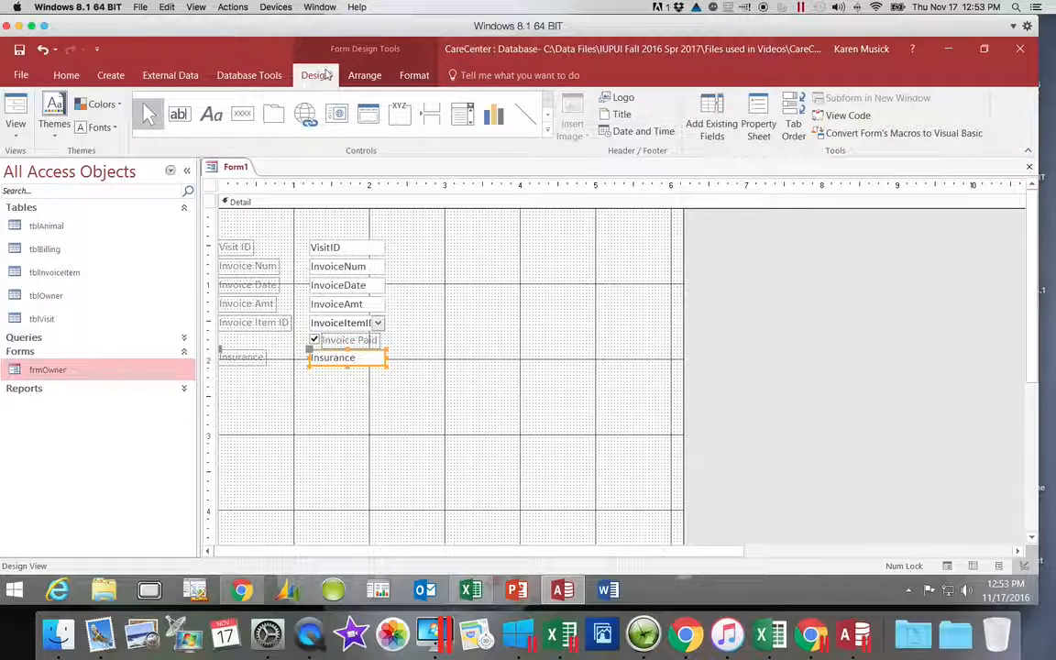
pyautogui.click(20, 52)
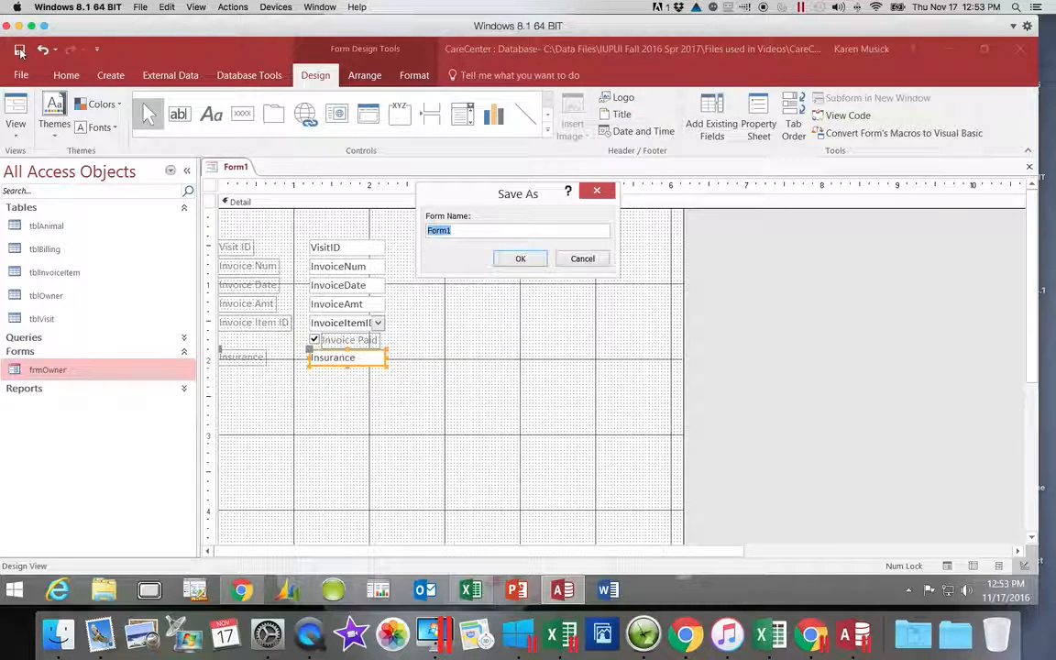
pyautogui.write('frmBilling')
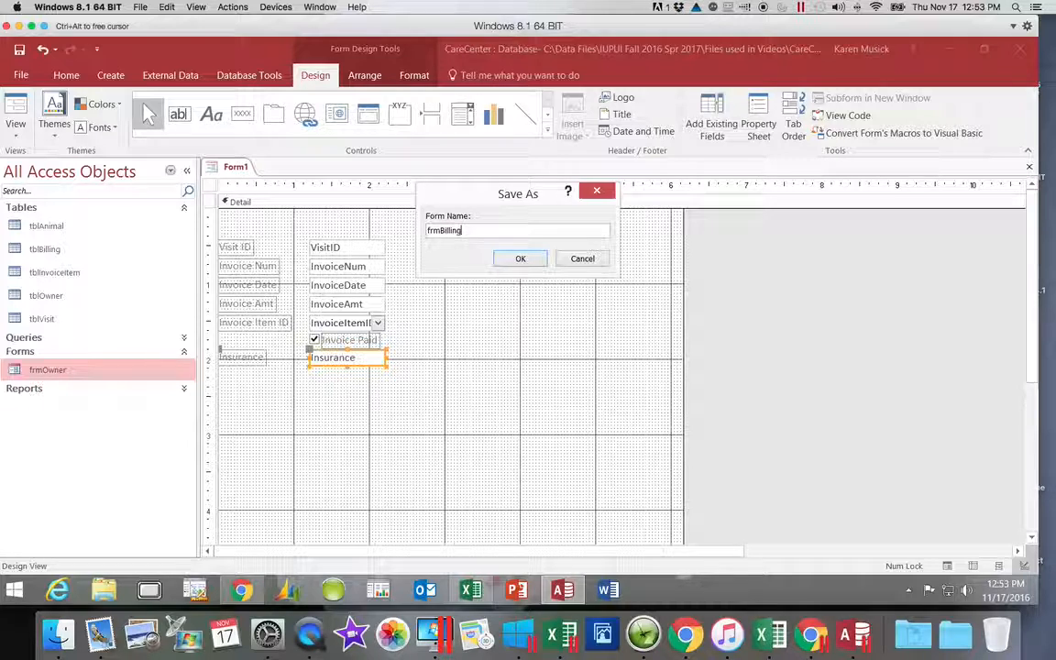
pyautogui.click(521, 259)
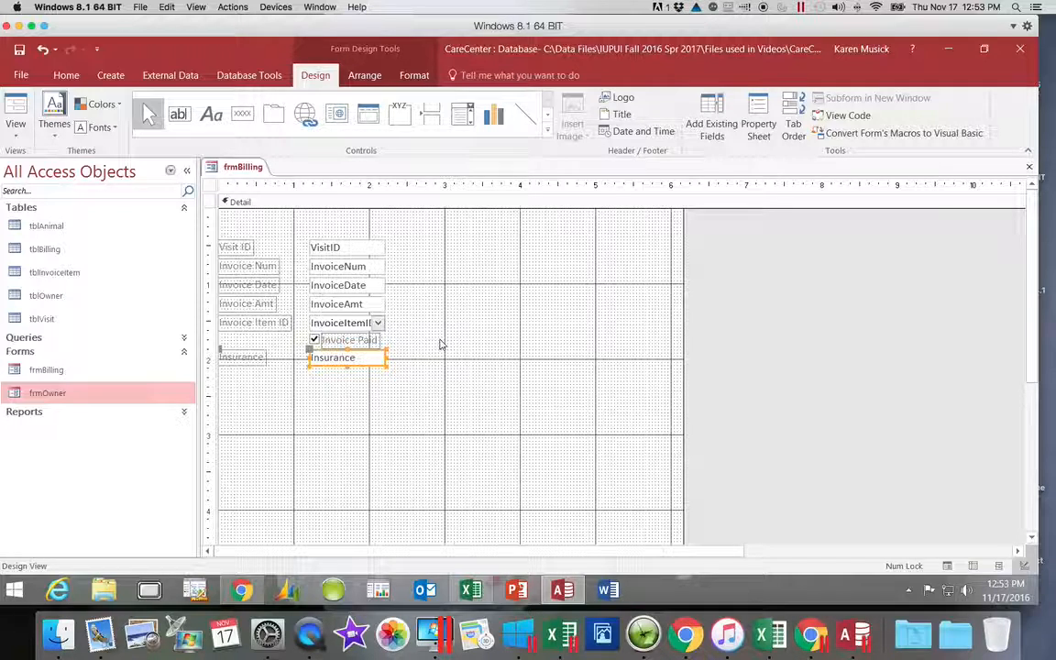
# - Move the Invoice Paid check box and its label beside the InvoiceNum text box, at about the 3-inch mark
pyautogui.click(316, 340)
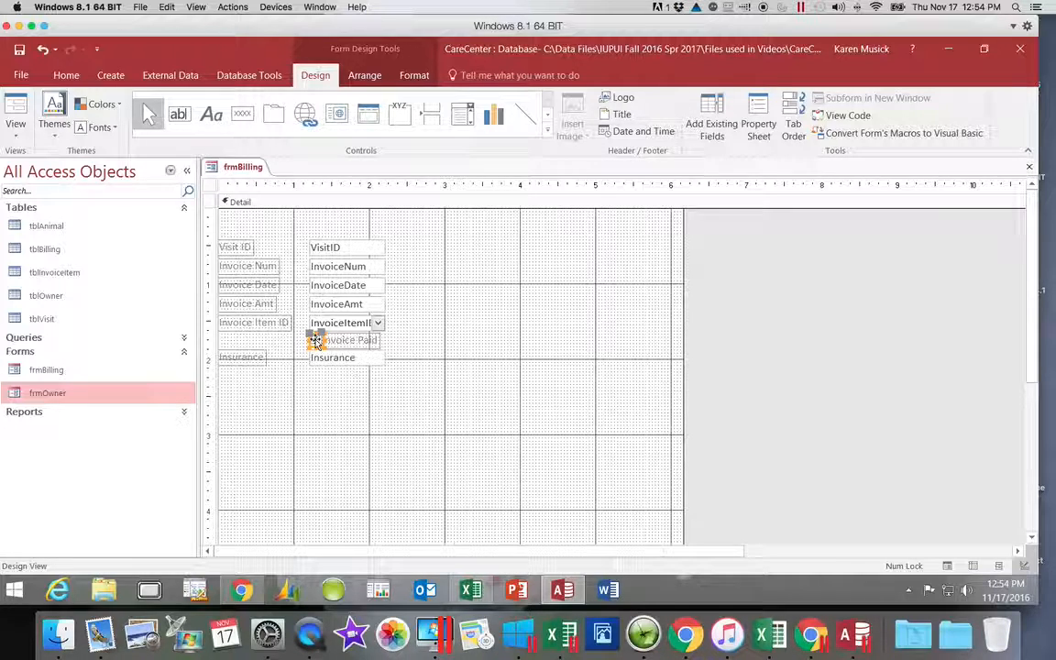
pyautogui.moveTo(315, 341)
pyautogui.mouseDown()
pyautogui.moveTo(393, 328)
pyautogui.moveTo(438, 292)
pyautogui.moveTo(443, 266)
pyautogui.mouseUp()
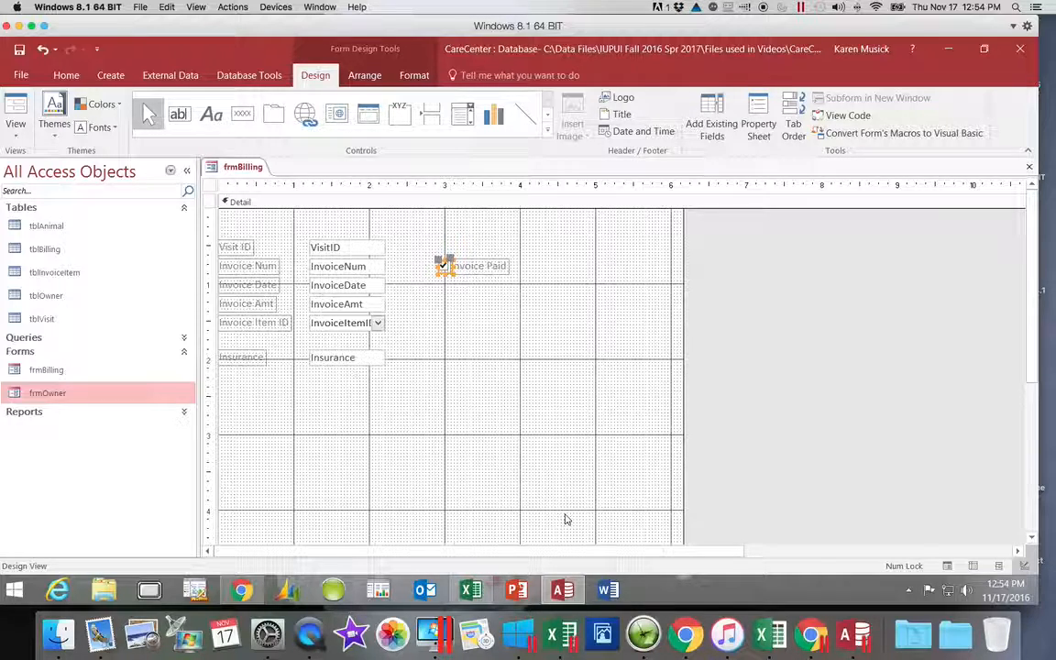
# - Select the form's Insurance controls, examine the Caption properties of Insurance and VisitID in tblBilling's design, and close the table
pyautogui.click(348, 360)
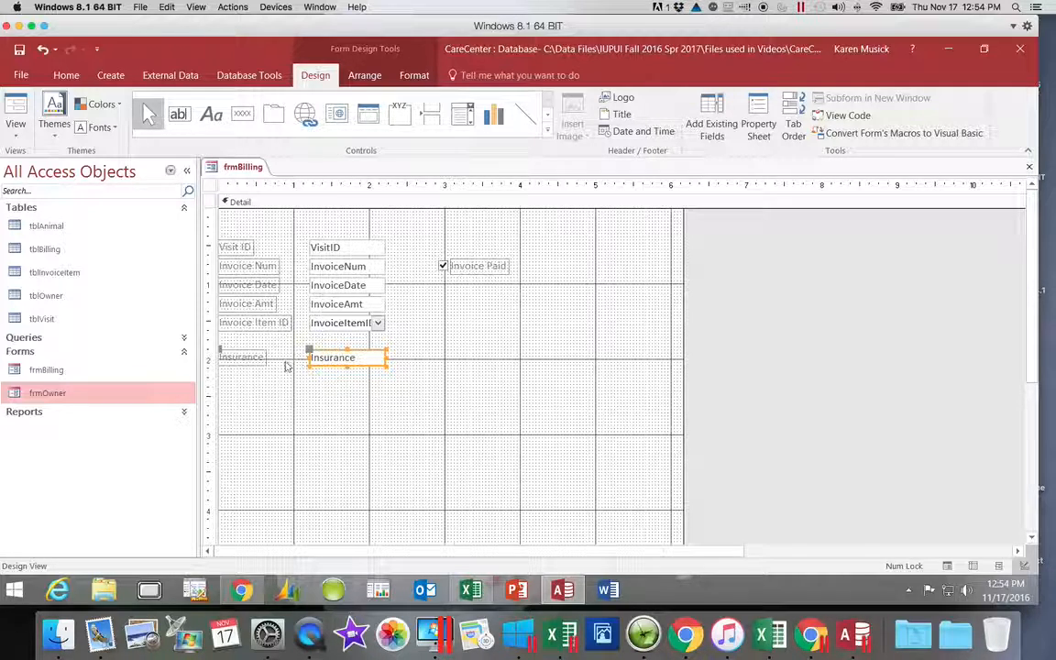
pyautogui.click(254, 362)
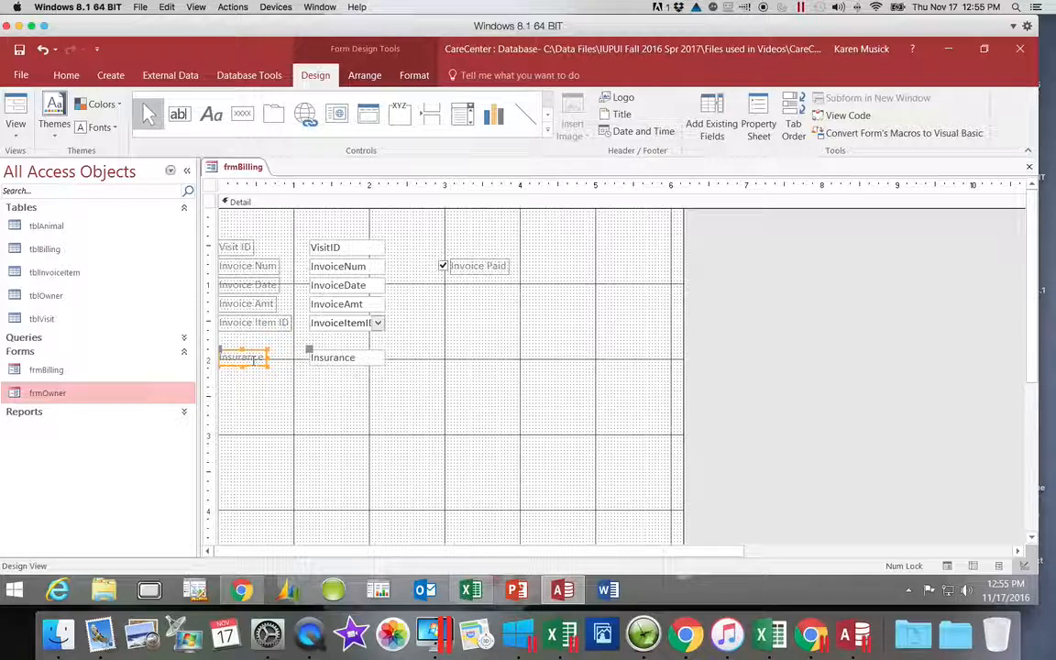
pyautogui.doubleClick(46, 249)
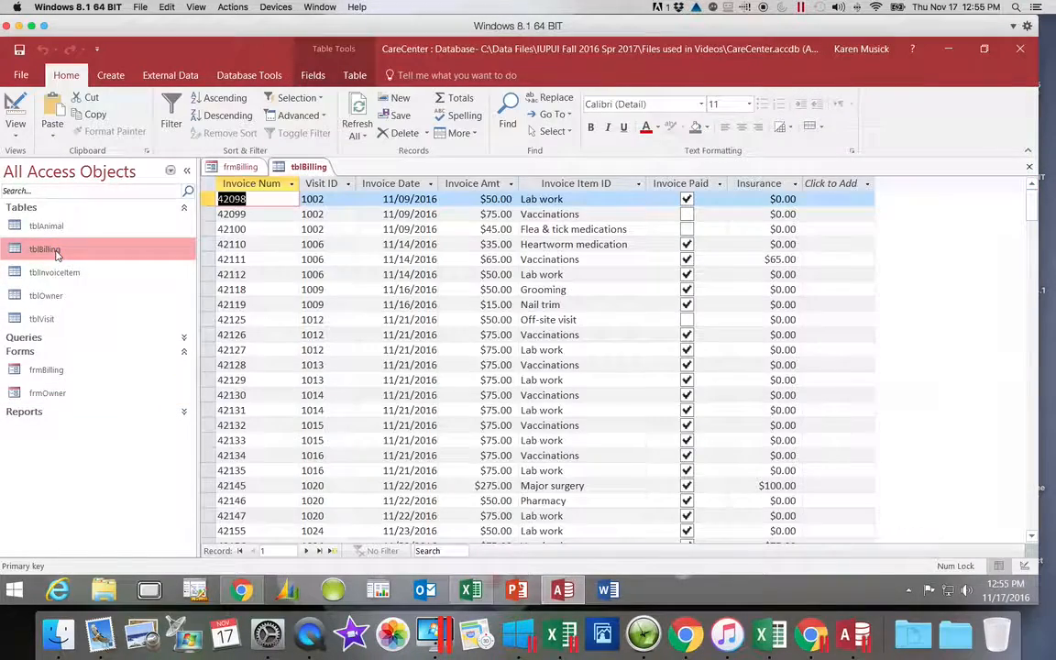
pyautogui.click(17, 108)
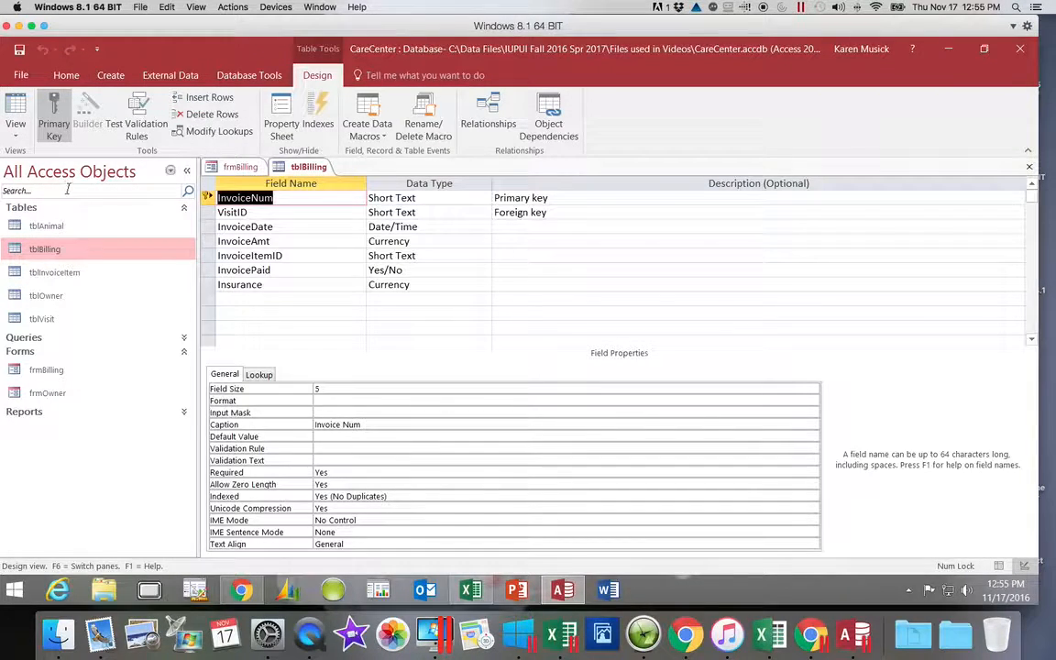
pyautogui.click(268, 285)
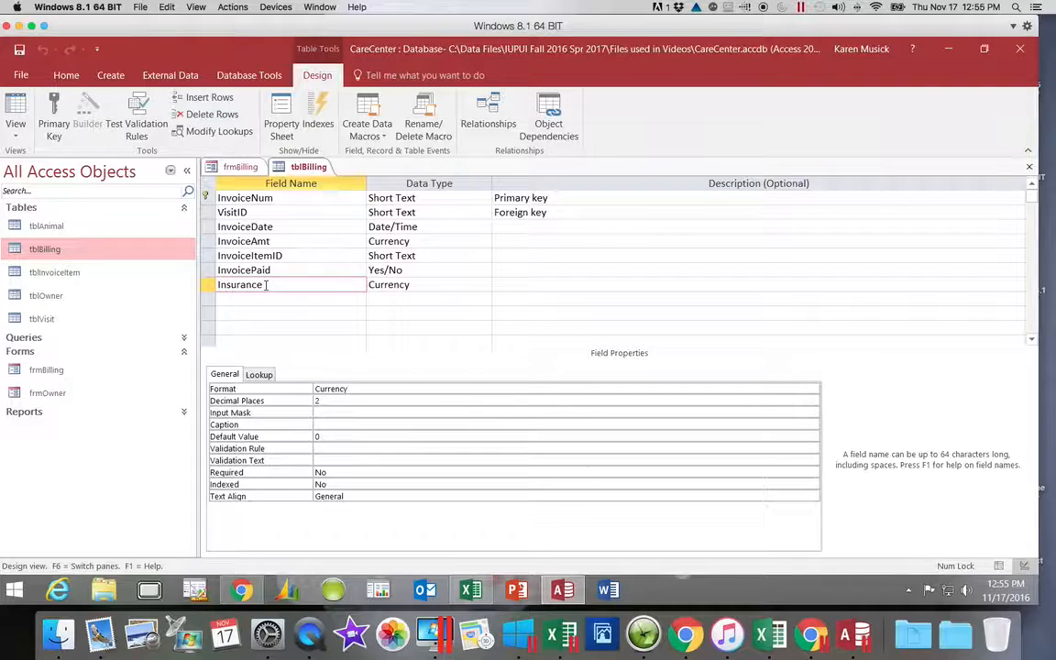
pyautogui.click(256, 214)
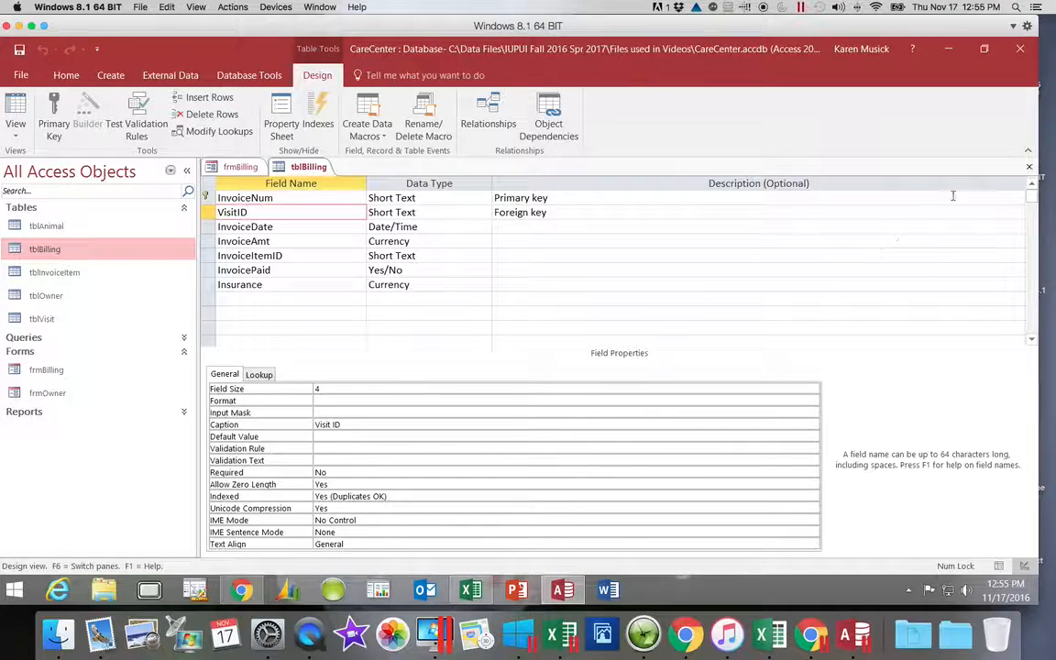
pyautogui.click(1027, 166)
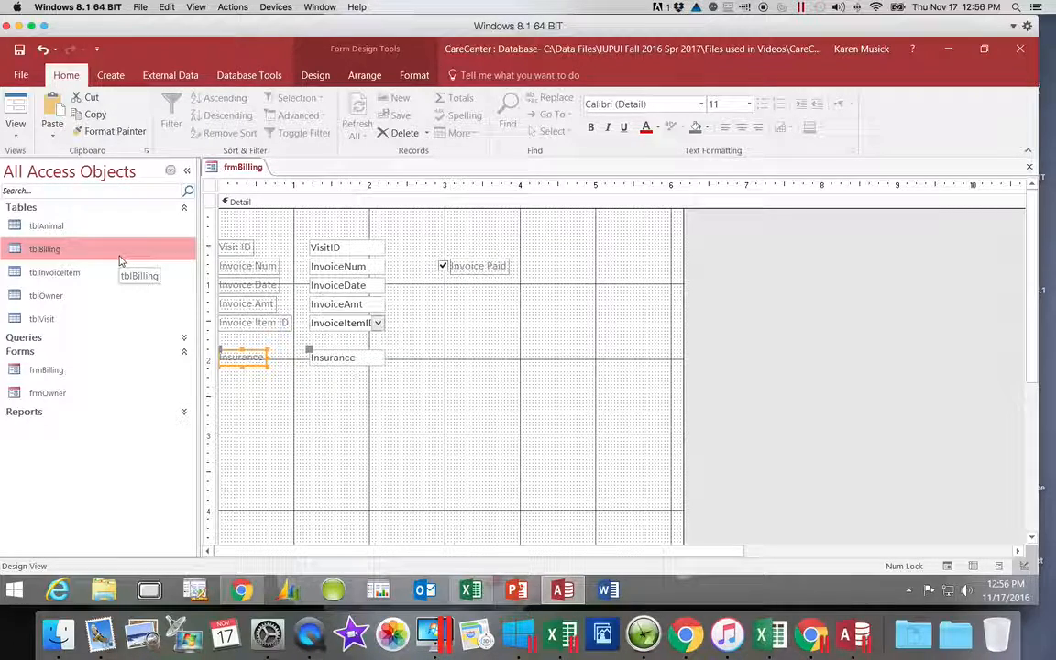
pyautogui.moveTo(119, 261); pyautogui.dragTo(197, 238)
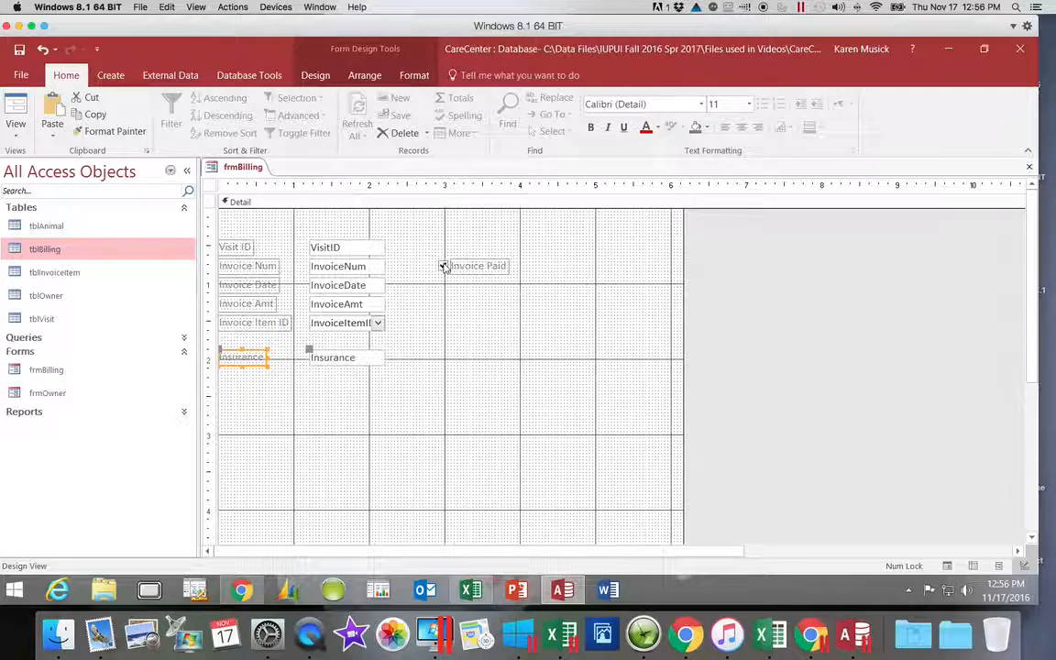
# - Align the Invoice Num label, the InvoiceNum text box, and the Invoice Paid check box and label by their top edges
pyautogui.click(274, 266)
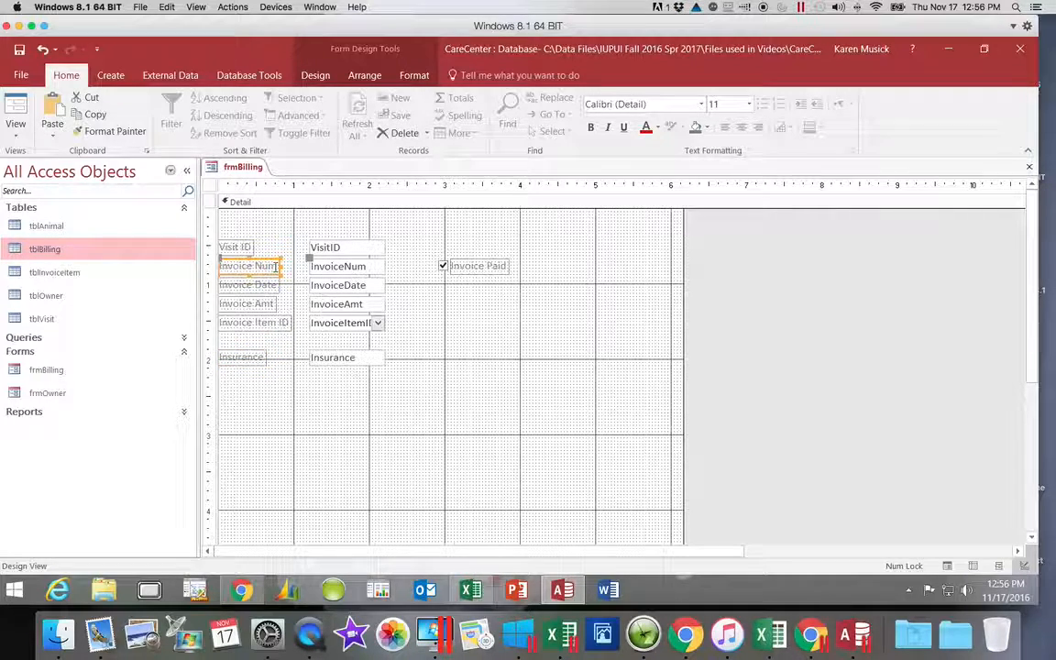
pyautogui.keyDown('shift'); pyautogui.click(332, 266); pyautogui.keyUp('shift')
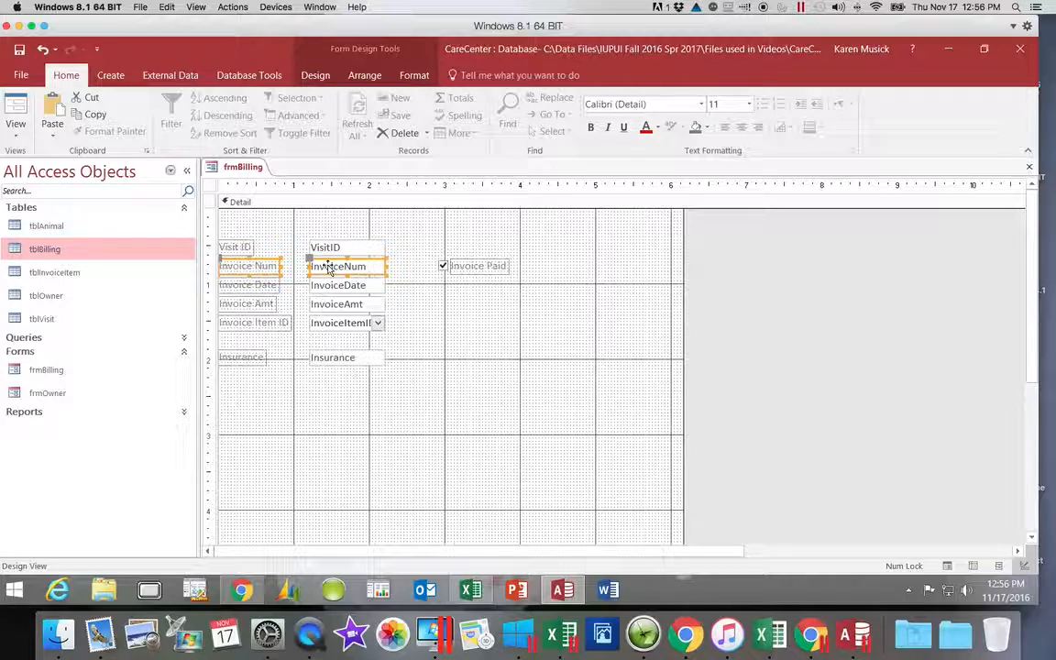
pyautogui.keyDown('shift'); pyautogui.click(443, 267); pyautogui.keyUp('shift')
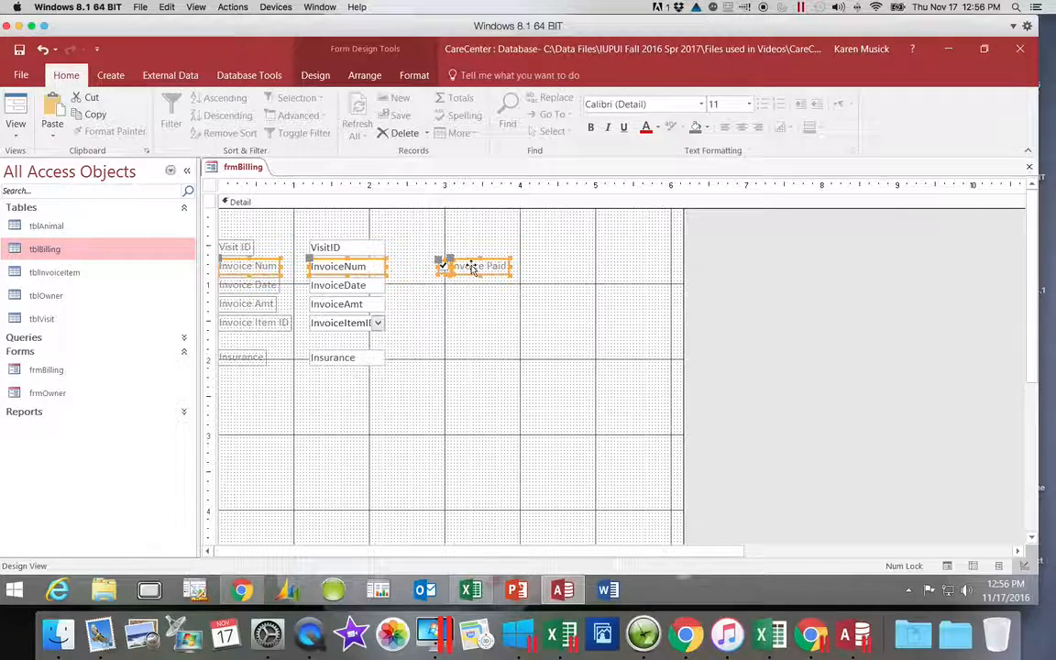
pyautogui.keyDown('shift'); pyautogui.click(472, 267); pyautogui.keyUp('shift')
pyautogui.rightClick(471, 267)
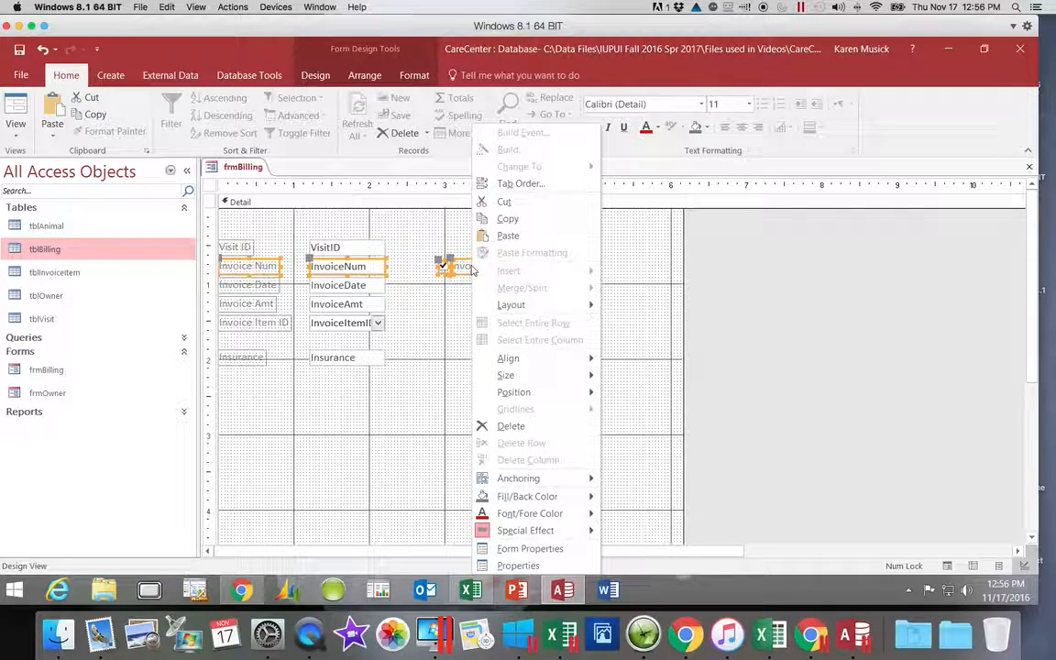
pyautogui.moveTo(511, 361)
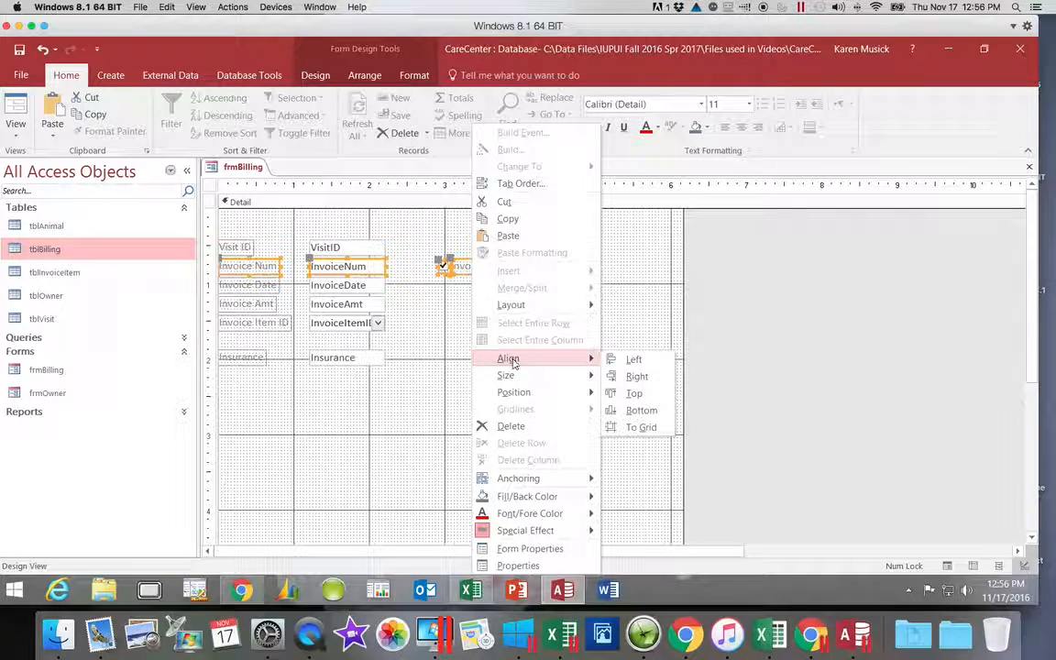
pyautogui.click(636, 396)
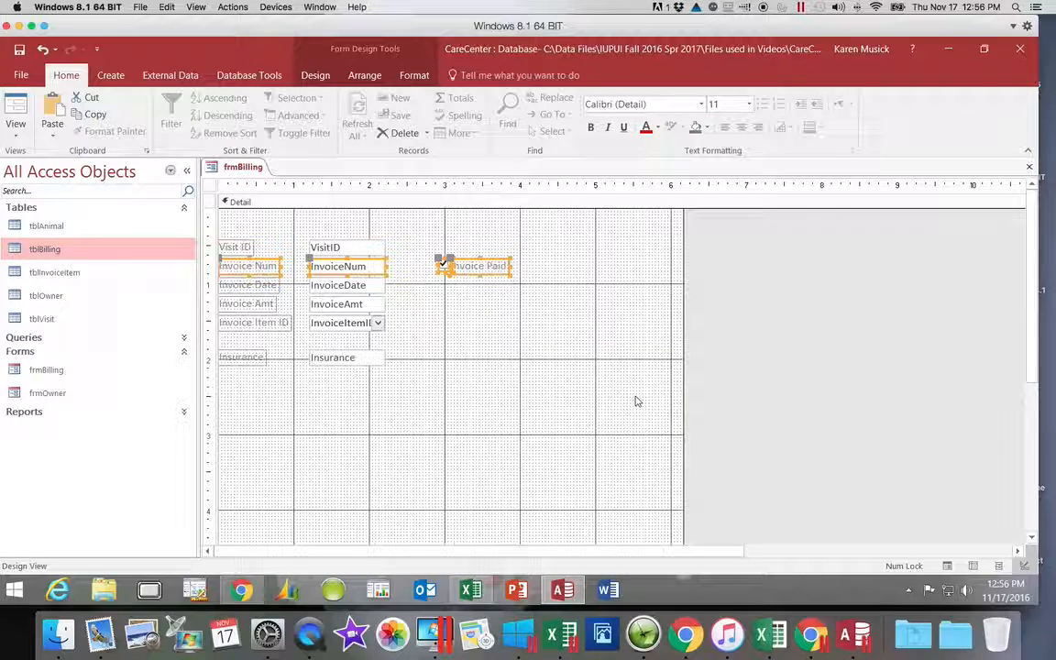
pyautogui.click(585, 425)
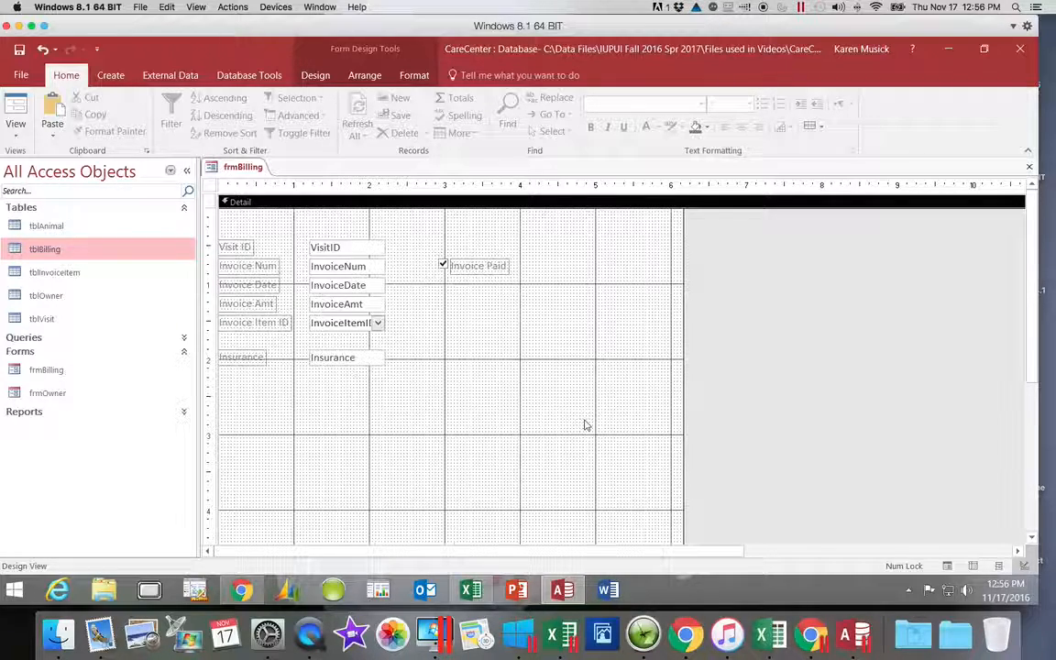
# - Enlarge the InvoiceItemID combo box to about 2.7 inches wide and 0.4 inch high, and save the form
pyautogui.click(349, 326)
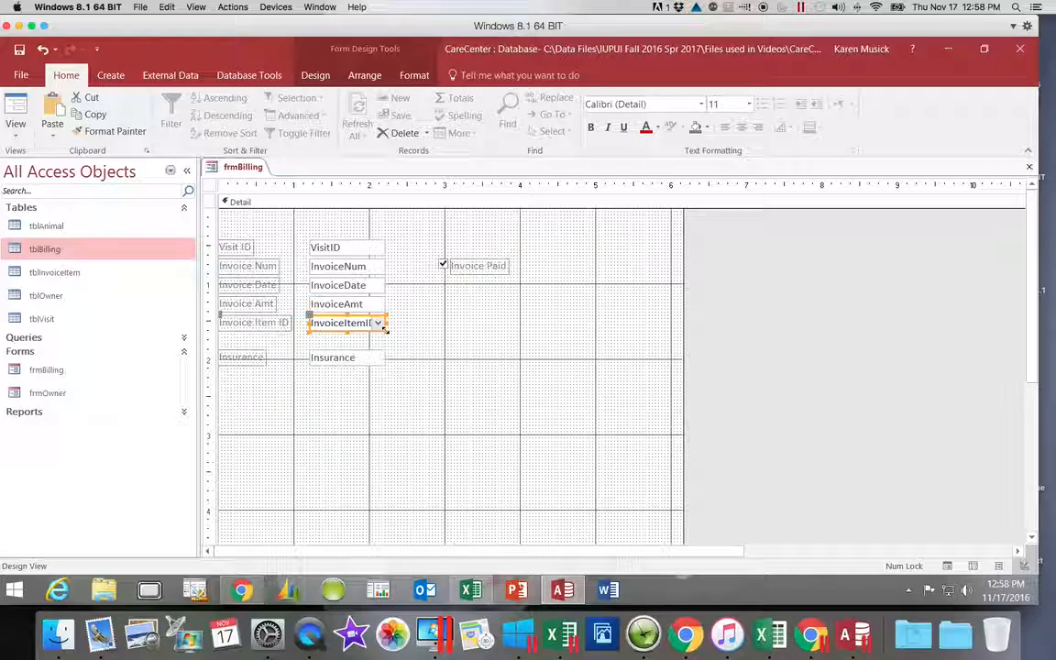
pyautogui.moveTo(385, 329); pyautogui.dragTo(513, 345)
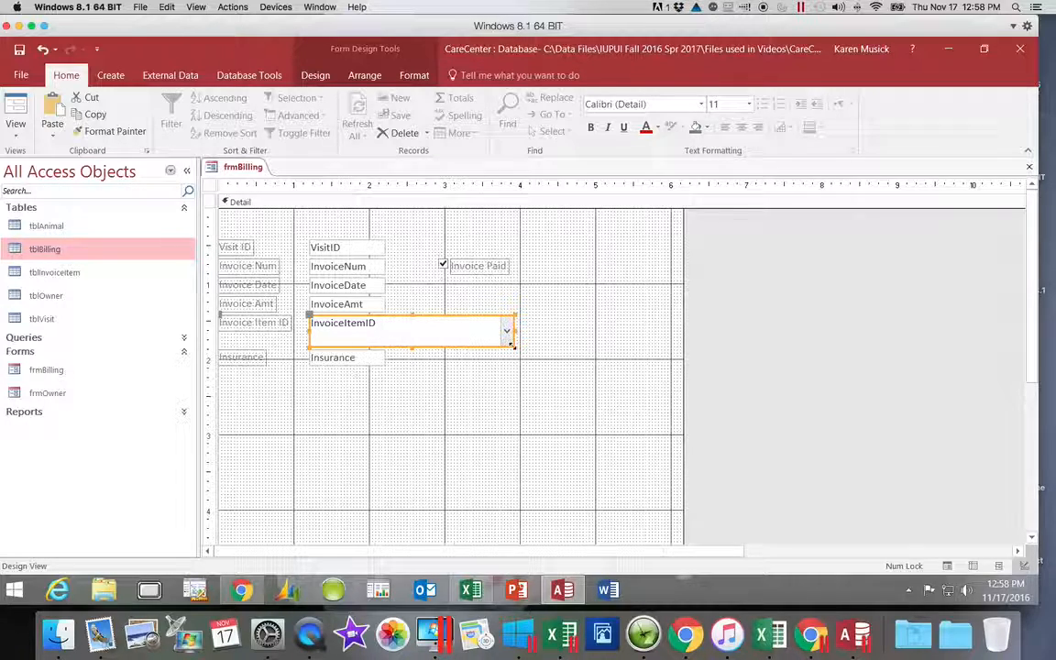
pyautogui.click(20, 50)
# - Delete the VisitID text box together with its label from the Detail section and save the form
pyautogui.click(324, 247)
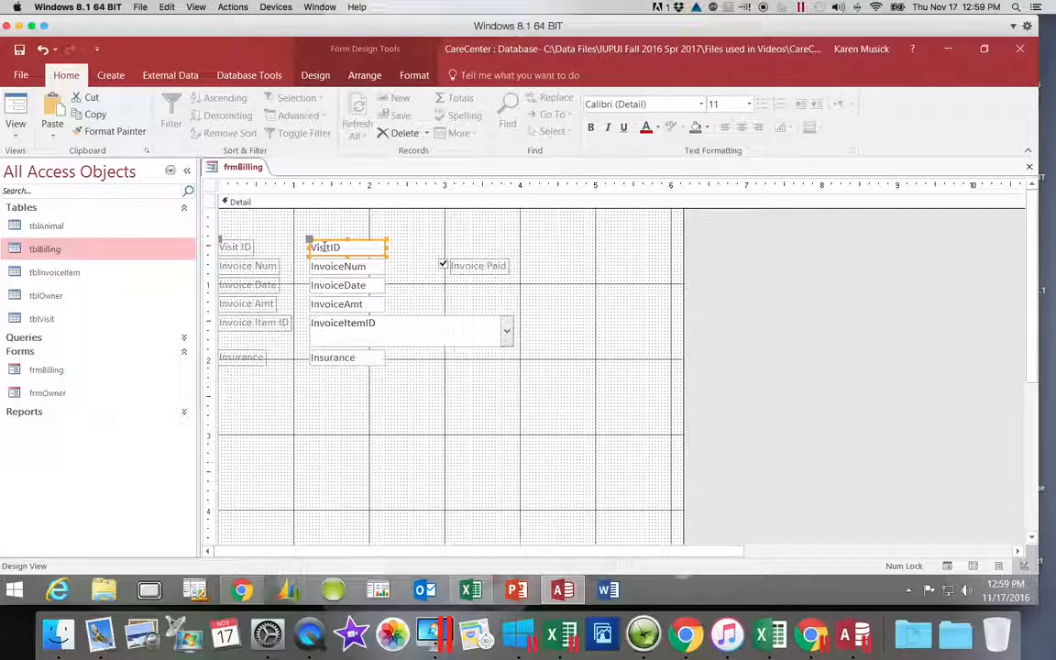
pyautogui.click(243, 247)
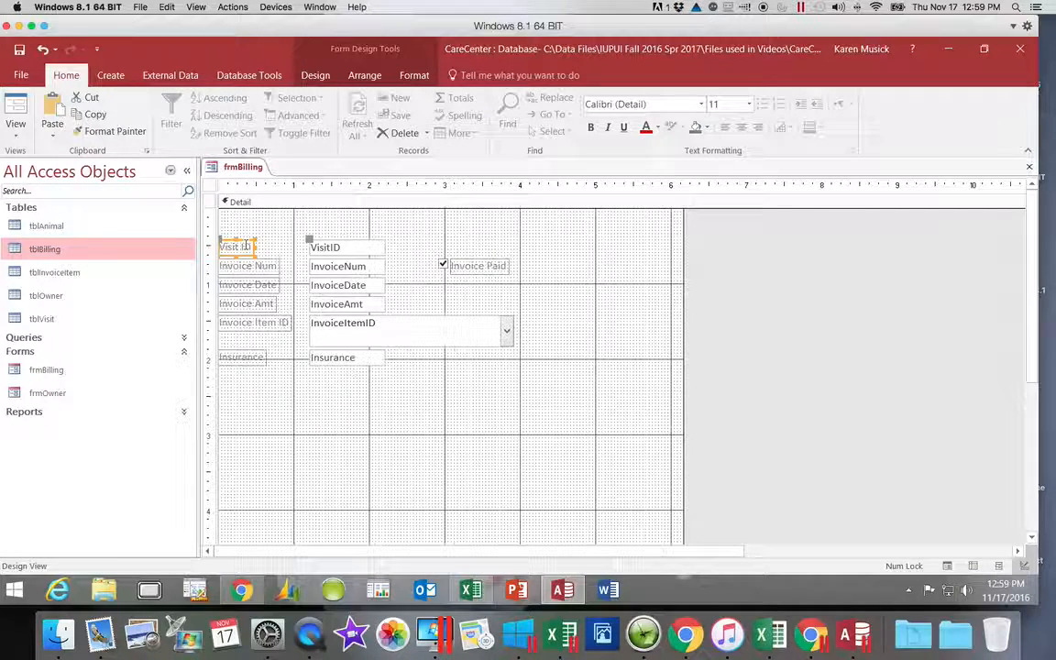
pyautogui.click(351, 247)
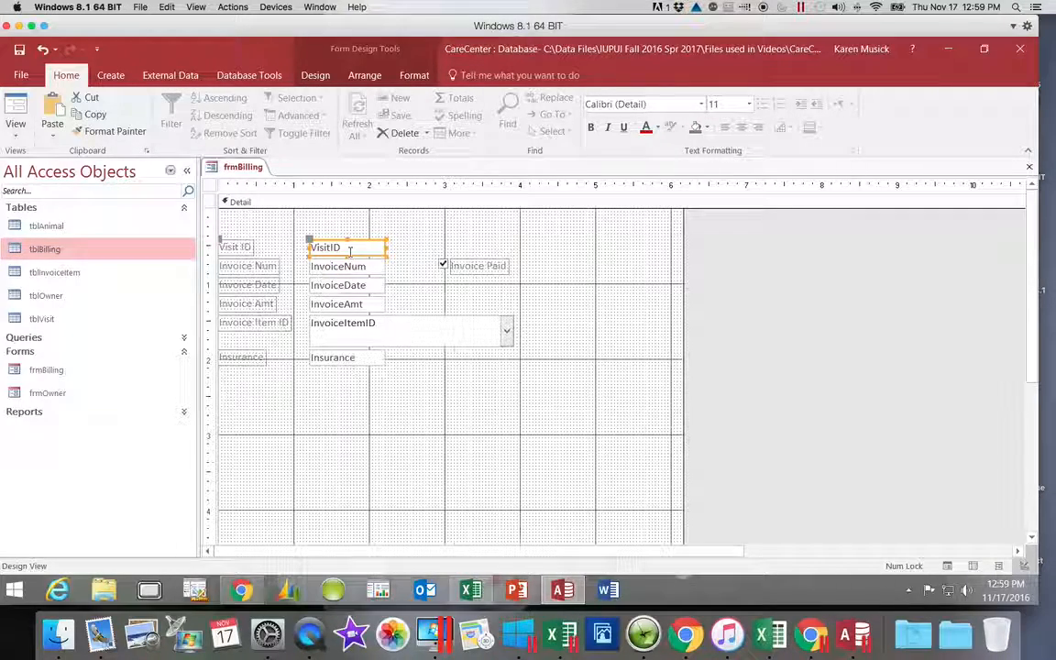
pyautogui.rightClick(354, 246)
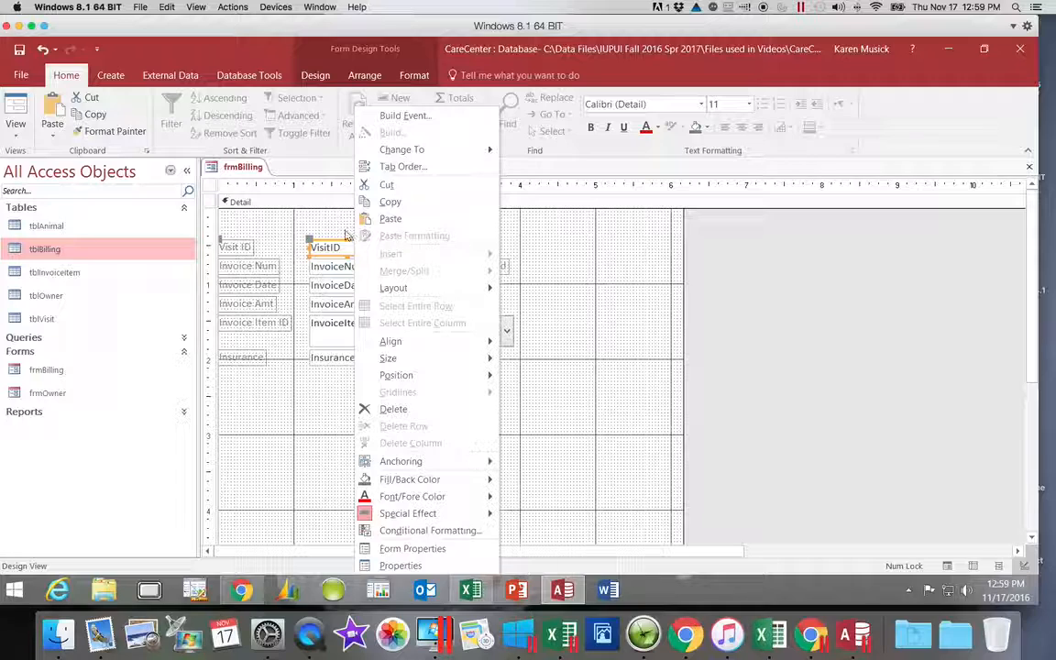
pyautogui.click(393, 409)
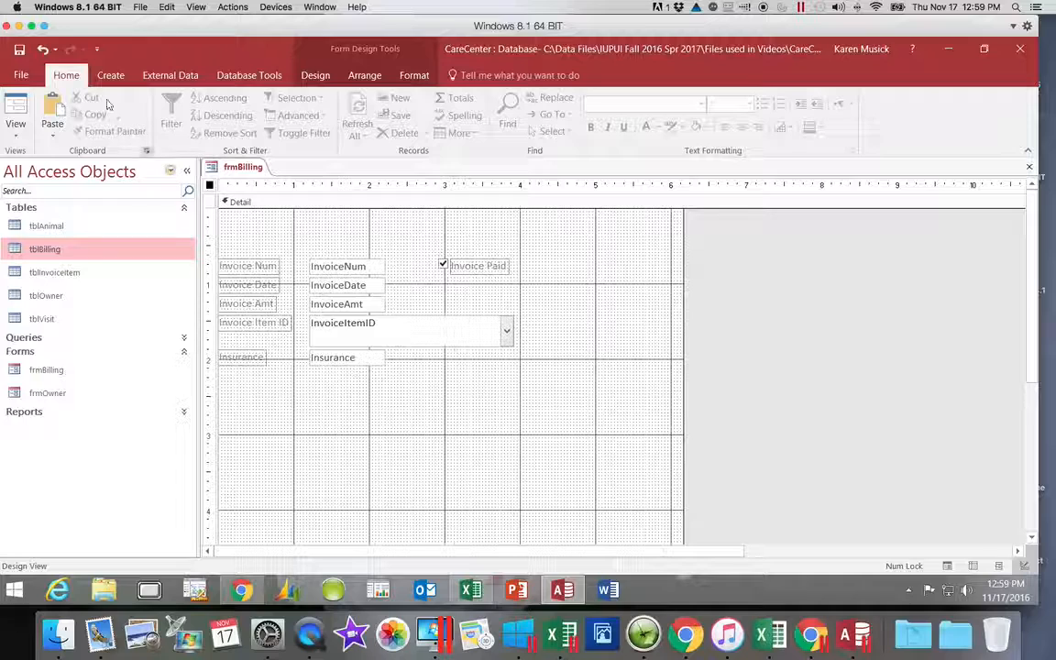
pyautogui.click(19, 50)
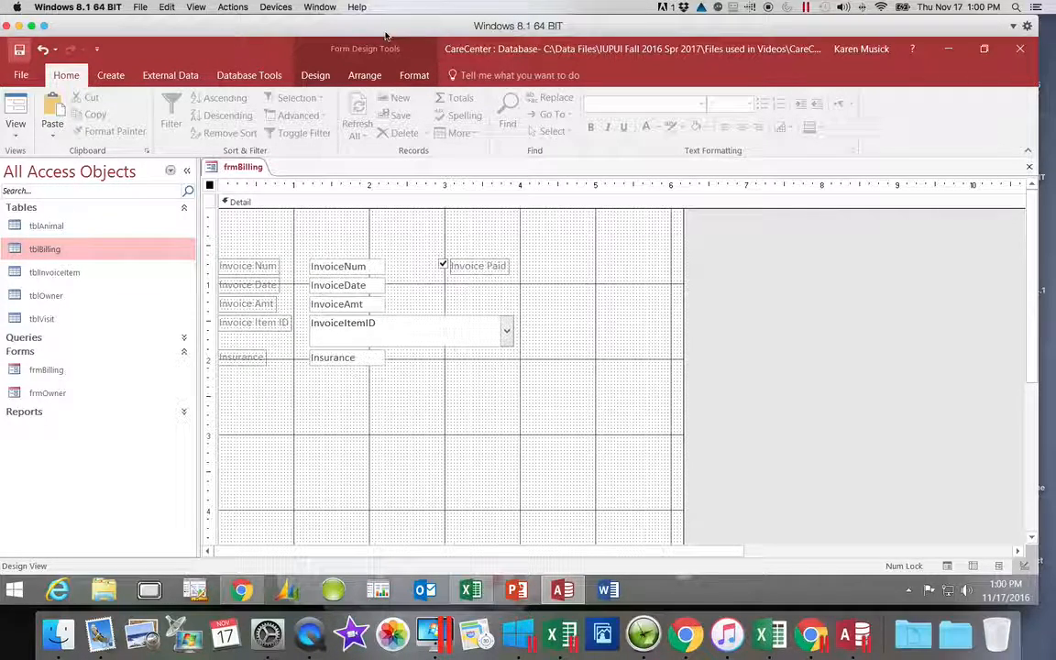
# - Add a title to the form header and change its text to Billings
pyautogui.click(315, 77)
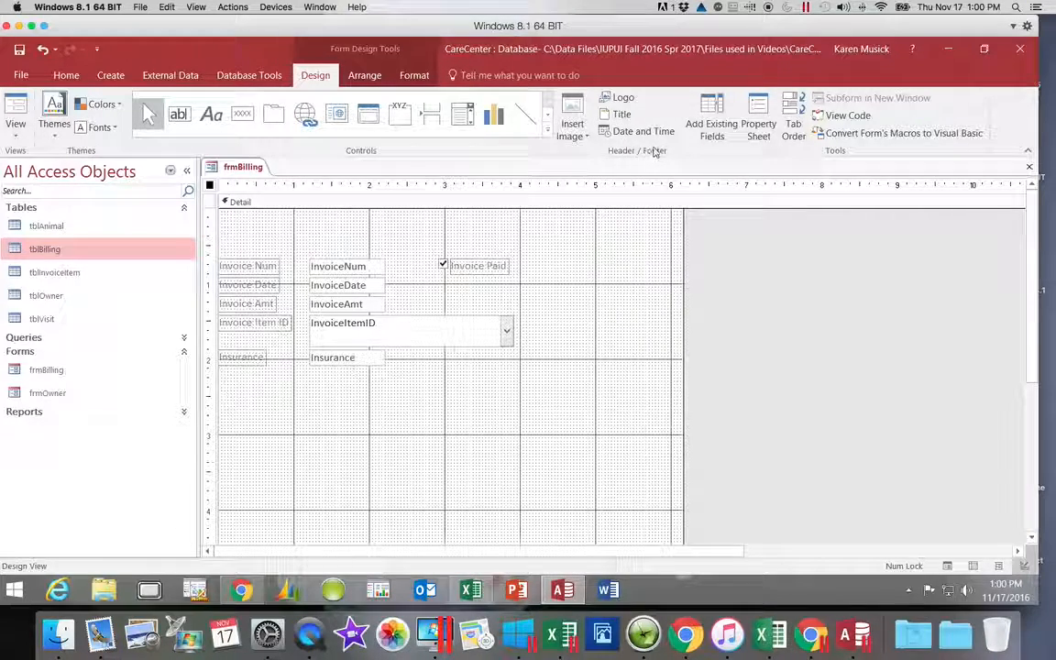
pyautogui.click(623, 115)
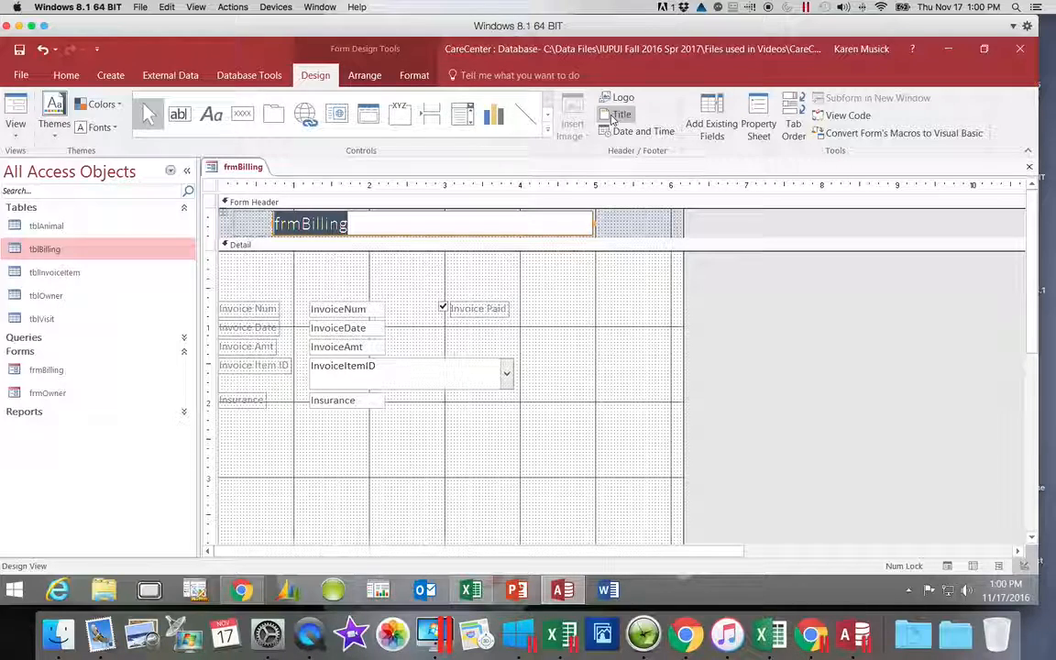
pyautogui.click(303, 225)
pyautogui.moveTo(303, 224); pyautogui.dragTo(267, 225)
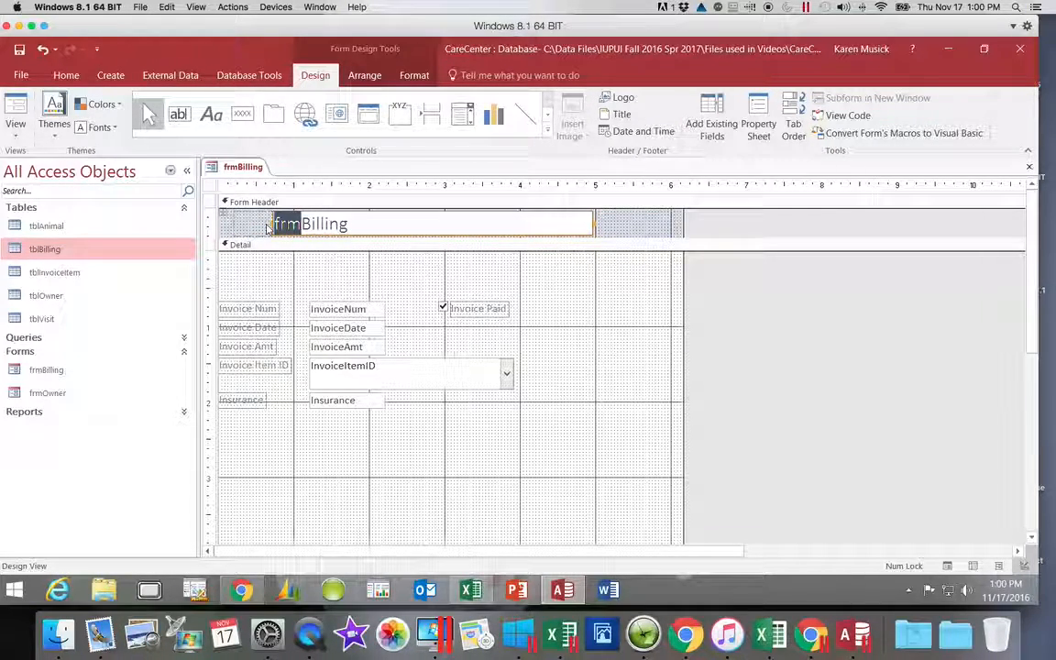
pyautogui.press('Delete')
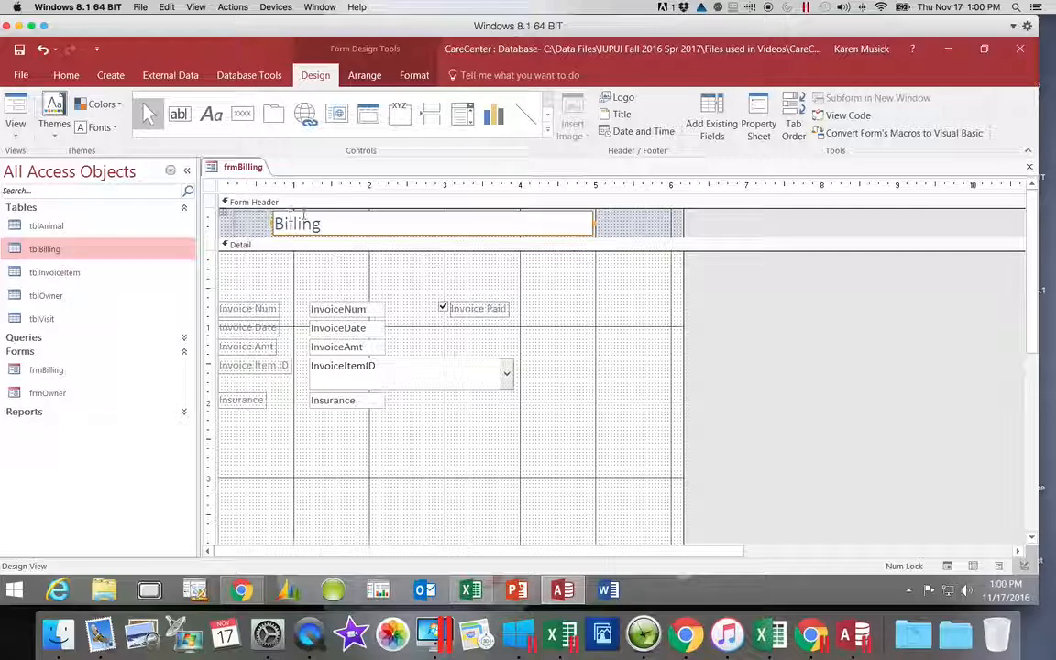
pyautogui.write('s')
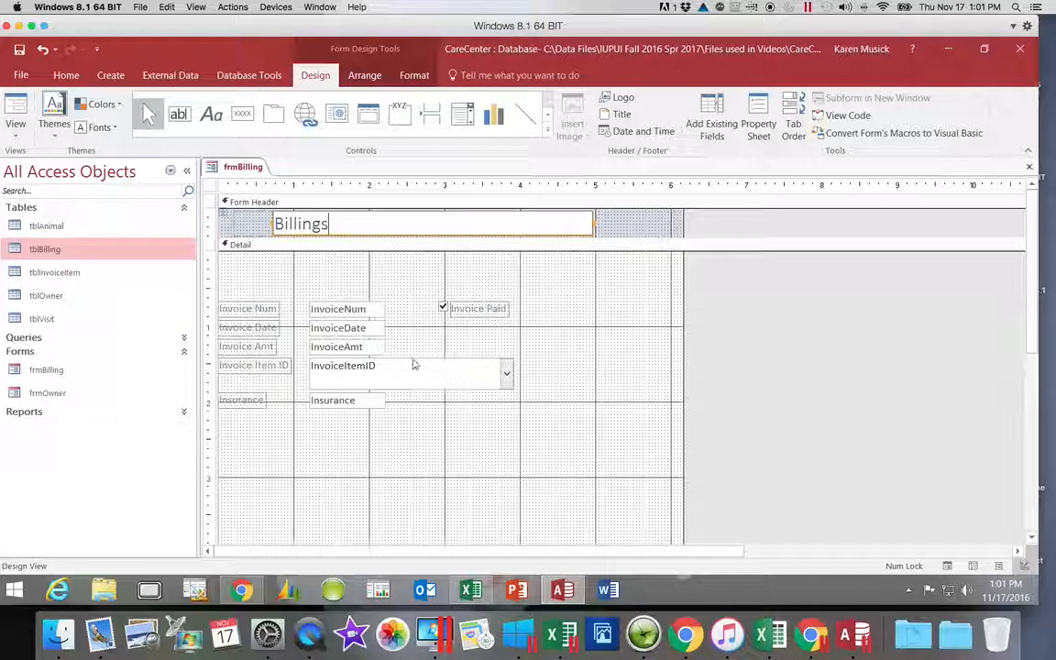
pyautogui.click(644, 226)
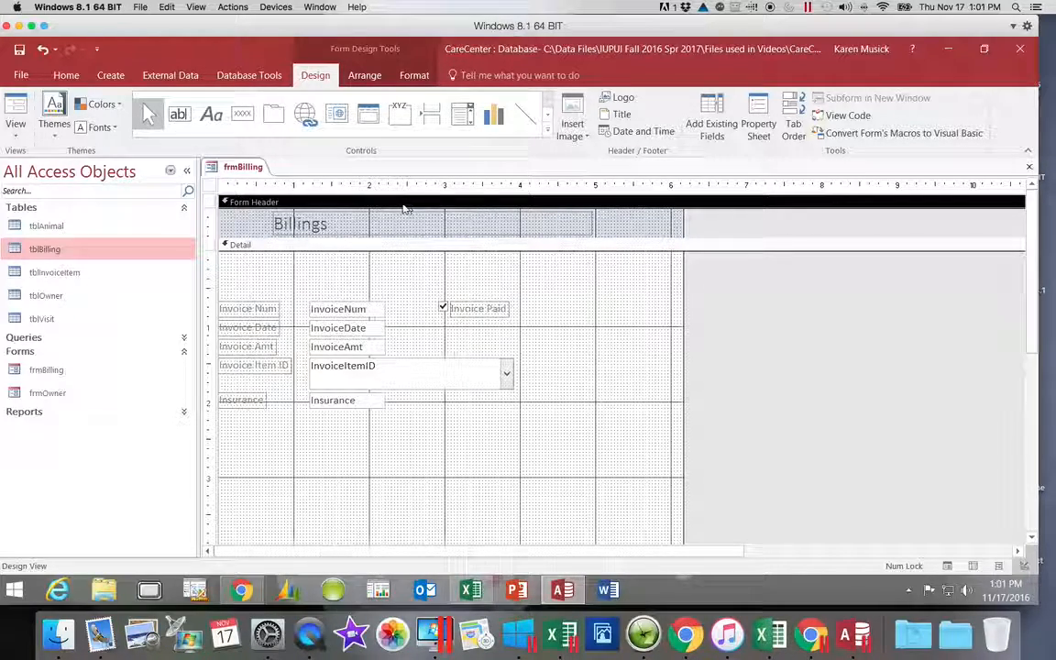
# - Make the Billings title bold and set its font color to the standard dark blue
pyautogui.click(339, 225)
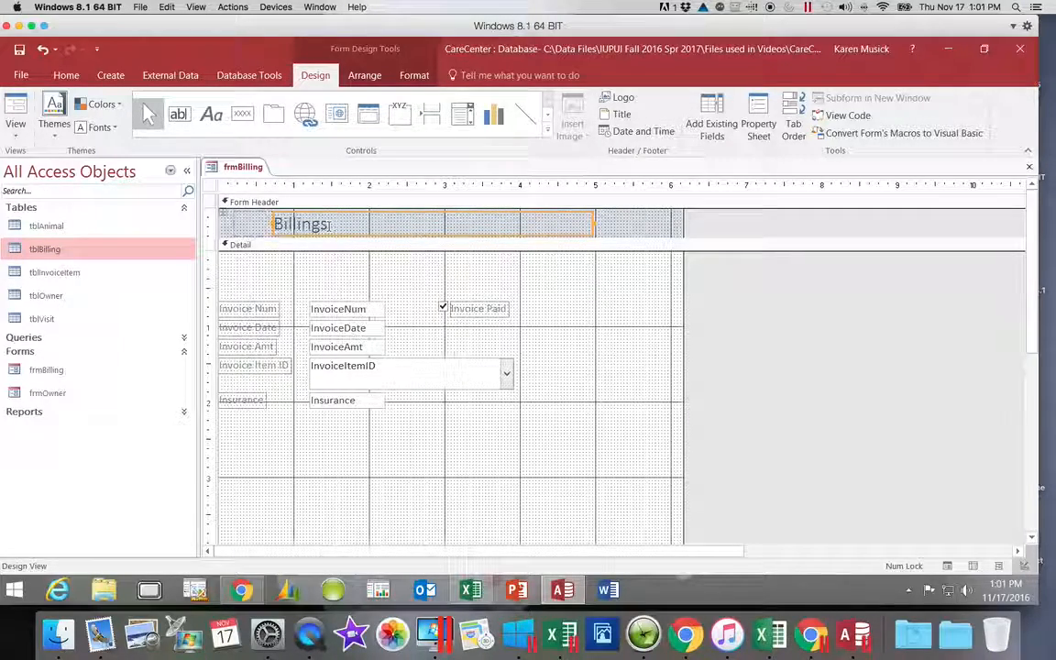
pyautogui.click(330, 225)
pyautogui.moveTo(330, 225); pyautogui.dragTo(275, 225)
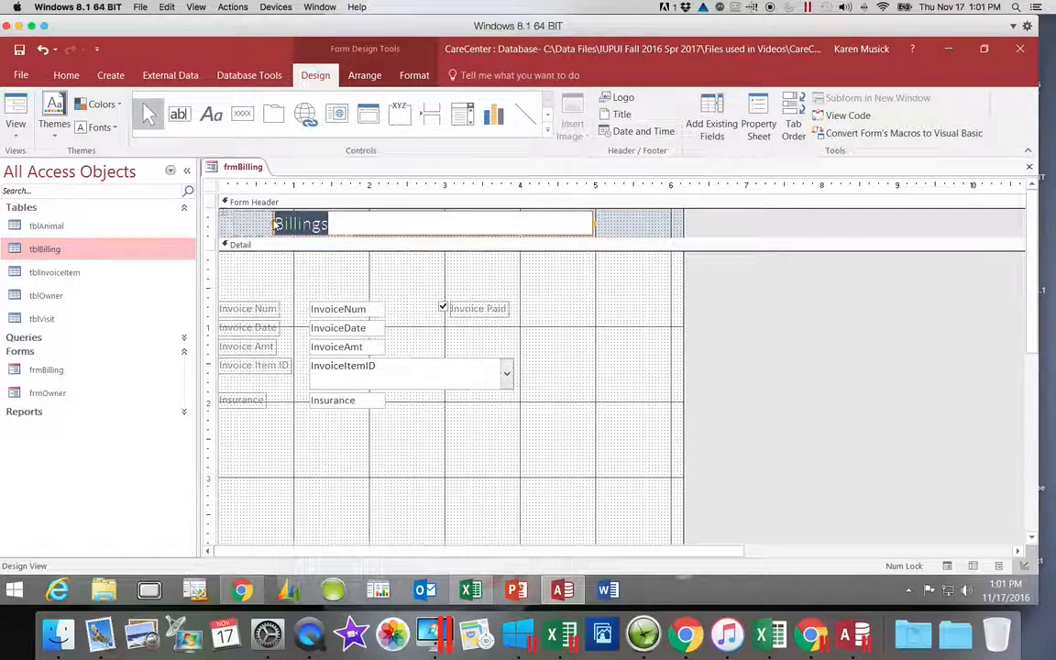
pyautogui.click(414, 75)
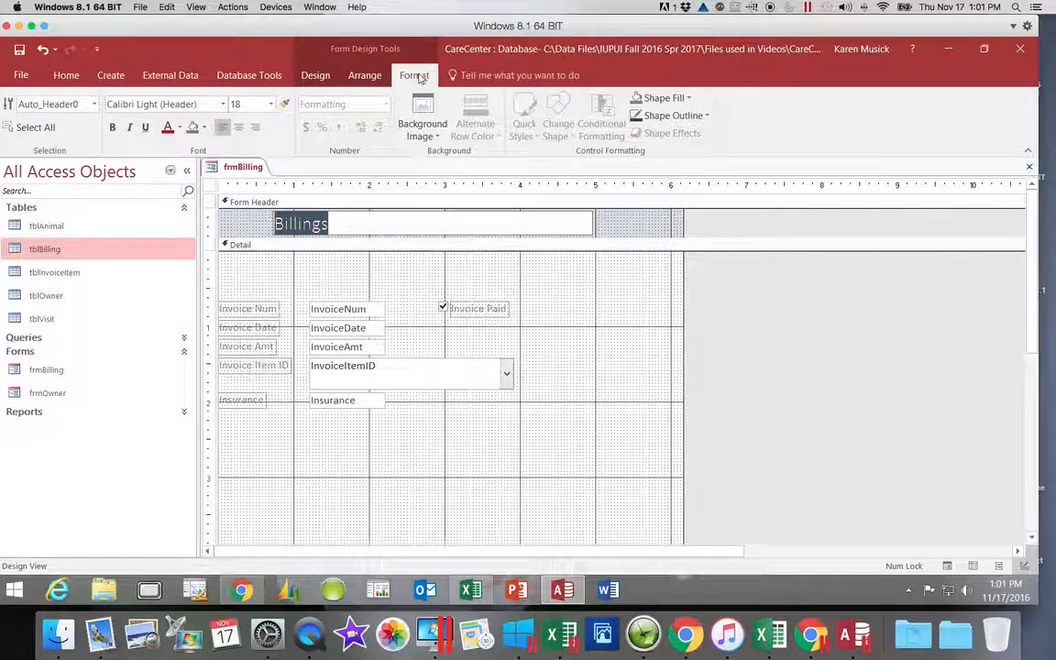
pyautogui.click(112, 129)
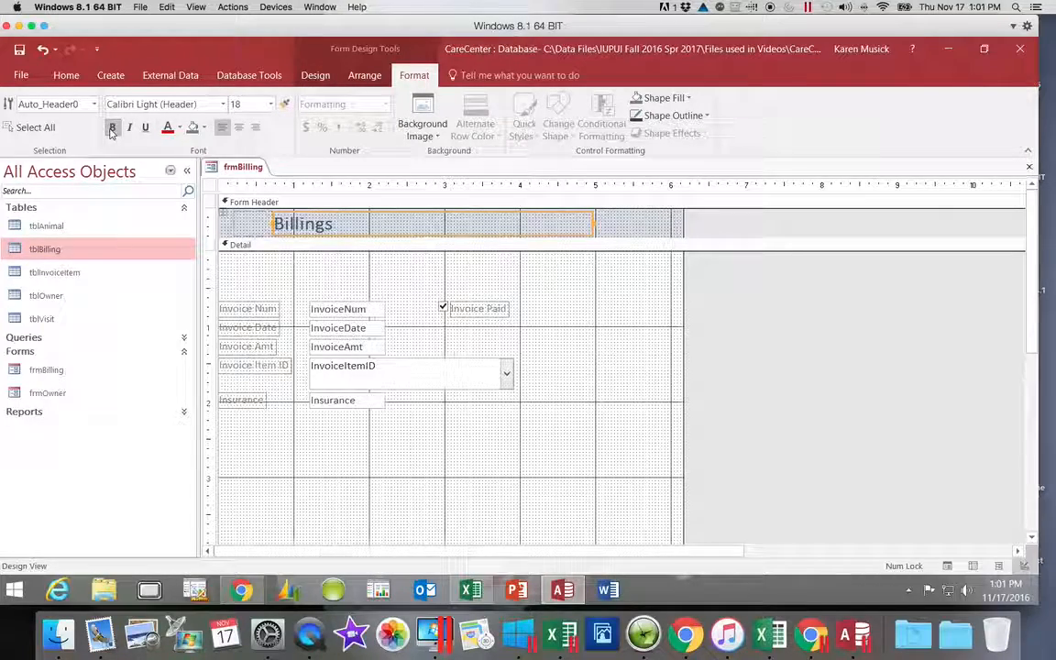
pyautogui.click(177, 127)
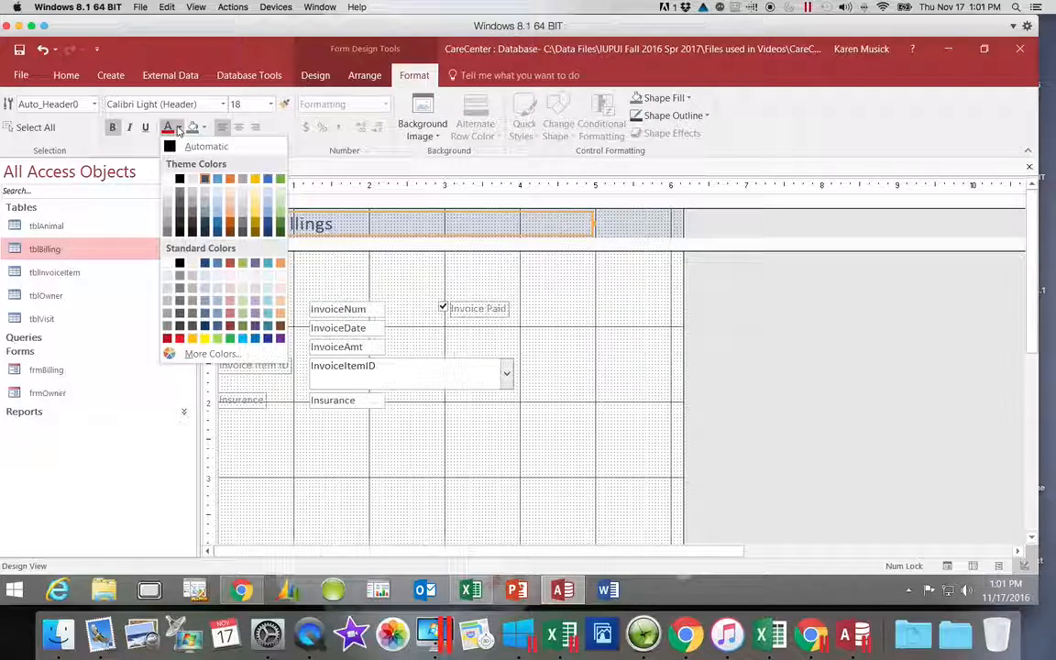
pyautogui.click(205, 264)
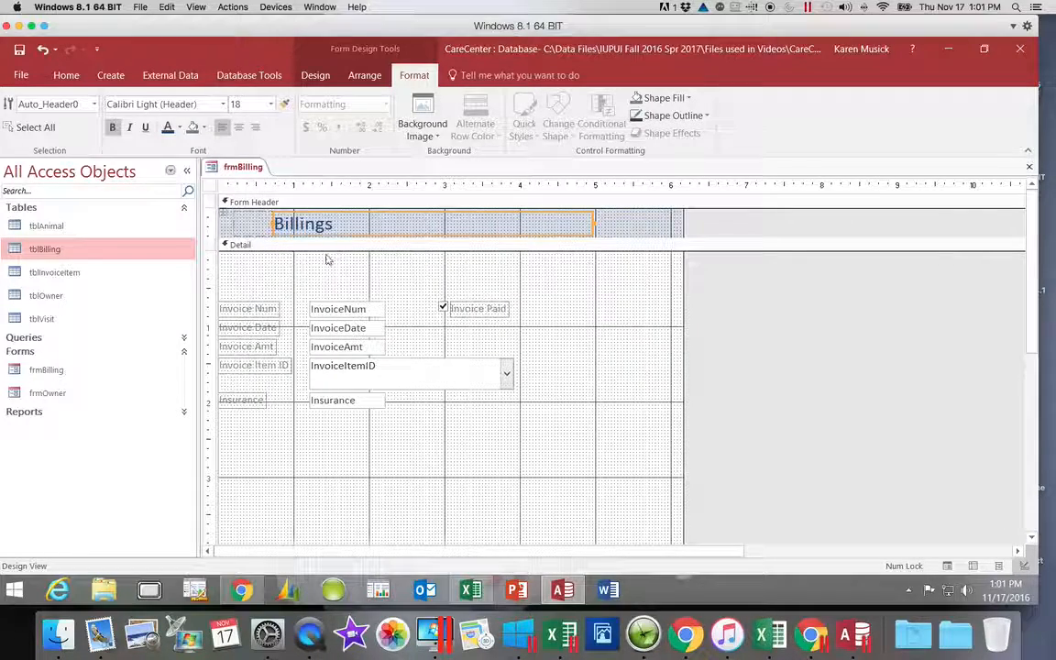
# - Start inserting a header logo and browse to the Q Drive Files K201 folder within C:\Data Files\IUPUI Fall 2016 Spr 2017
pyautogui.click(315, 75)
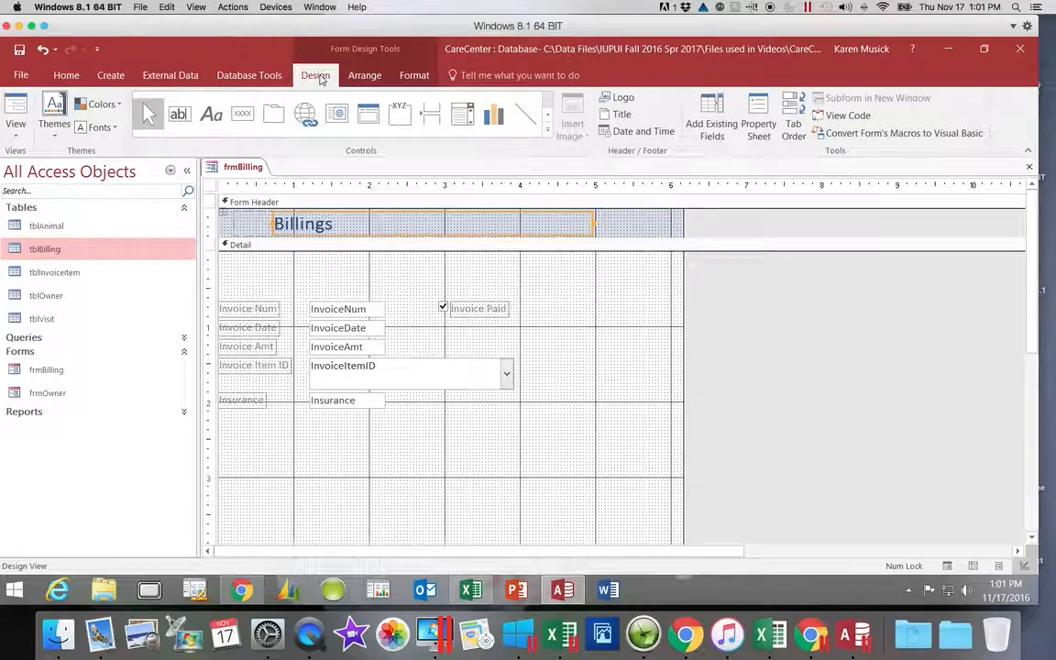
pyautogui.moveTo(1027, 327); pyautogui.dragTo(1037, 462)
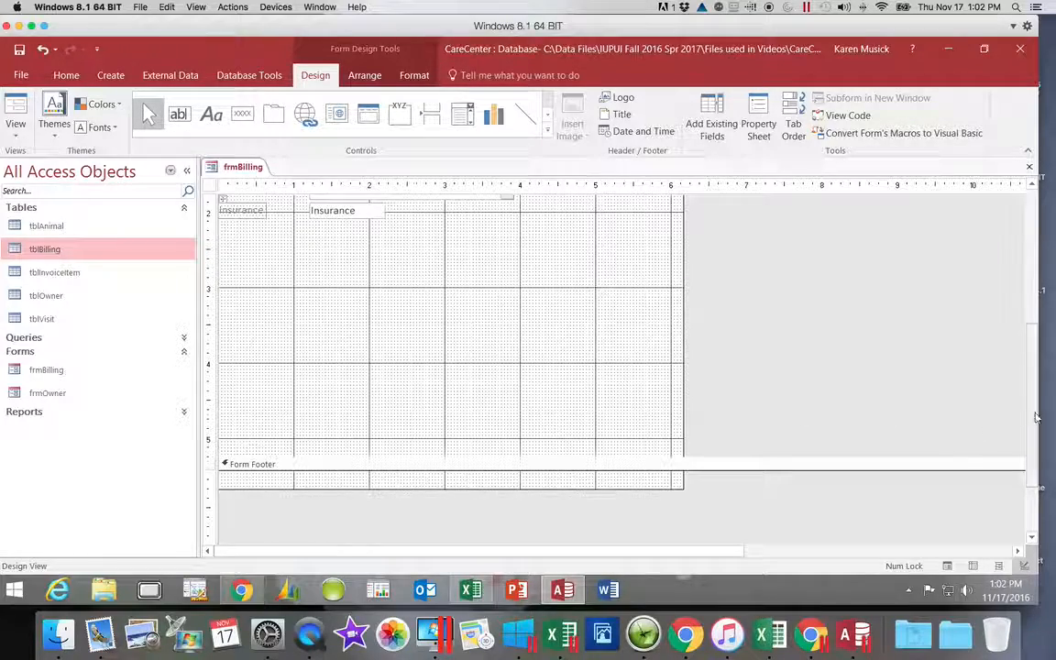
pyautogui.moveTo(1031, 415); pyautogui.dragTo(1031, 271)
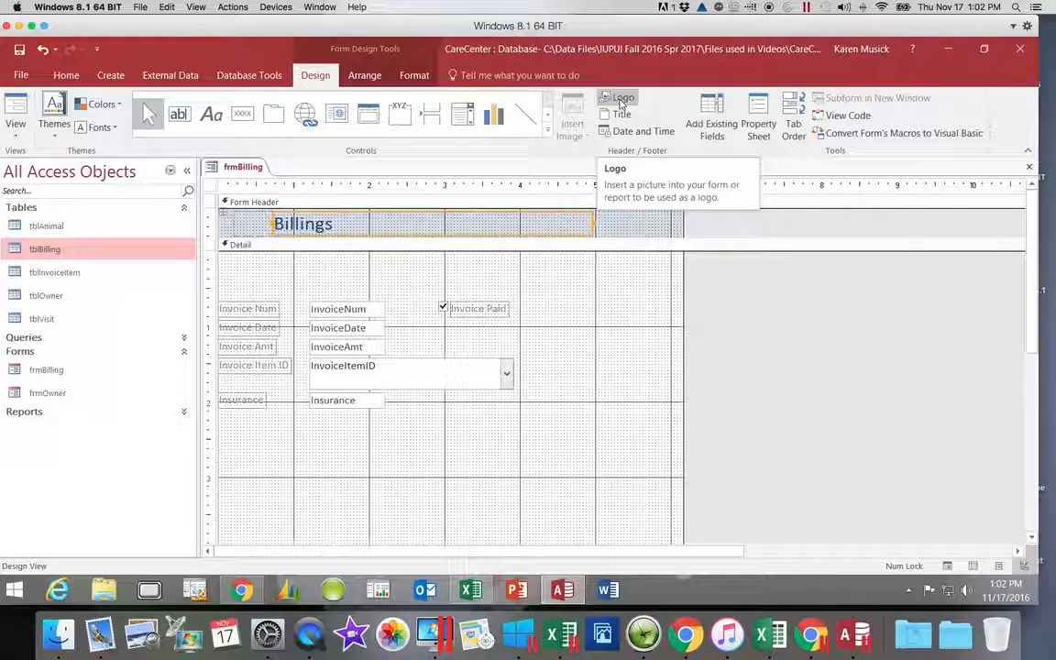
pyautogui.click(621, 100)
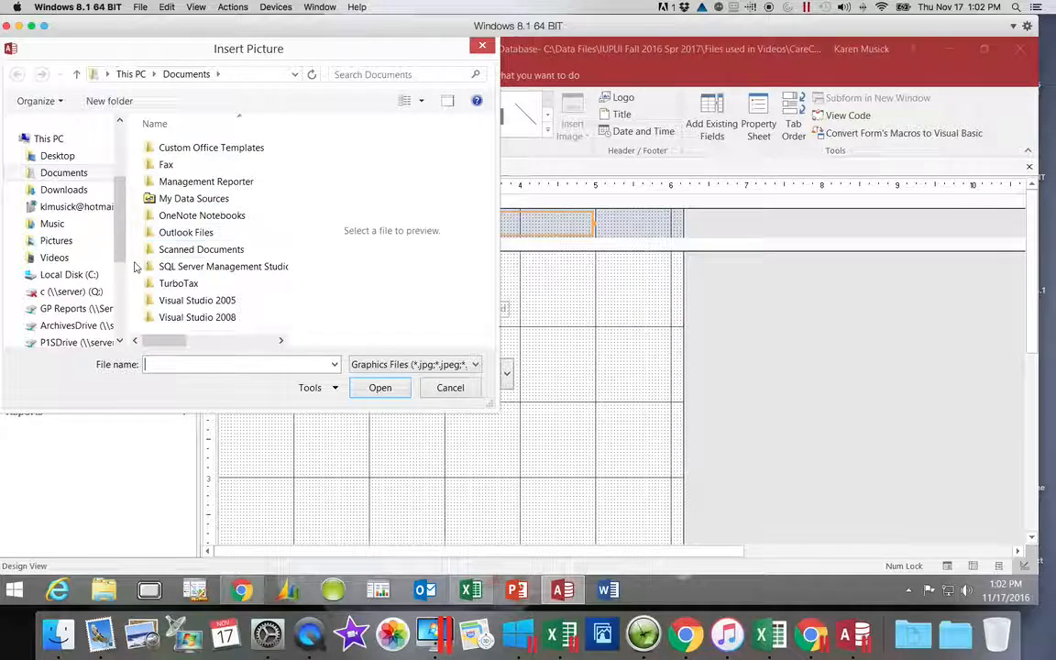
pyautogui.click(96, 276)
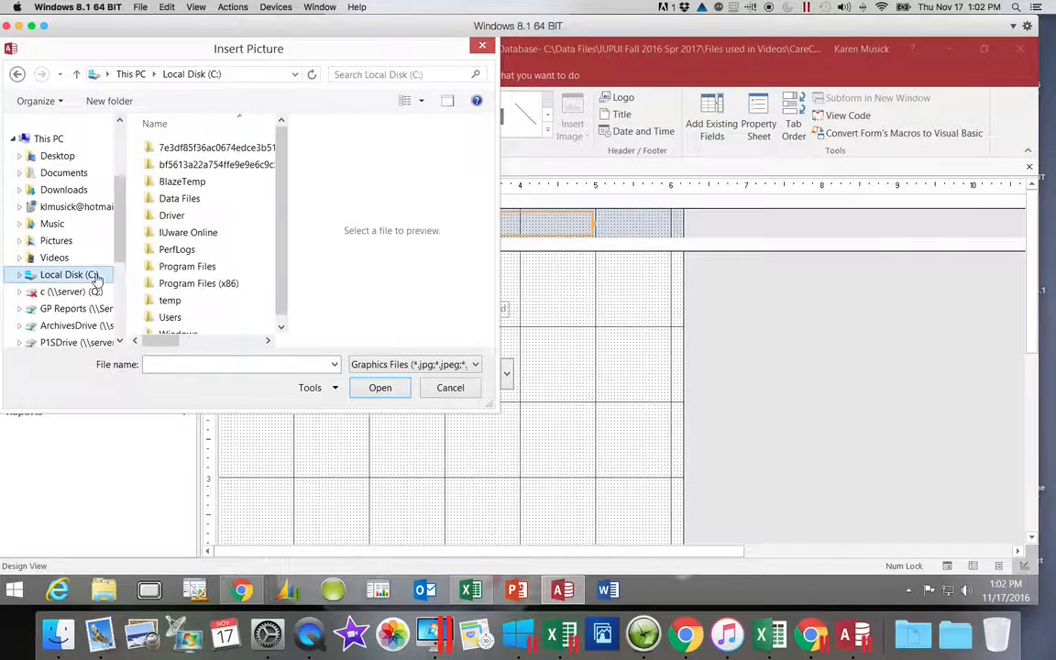
pyautogui.click(178, 198)
pyautogui.click(179, 199)
pyautogui.doubleClick(147, 199)
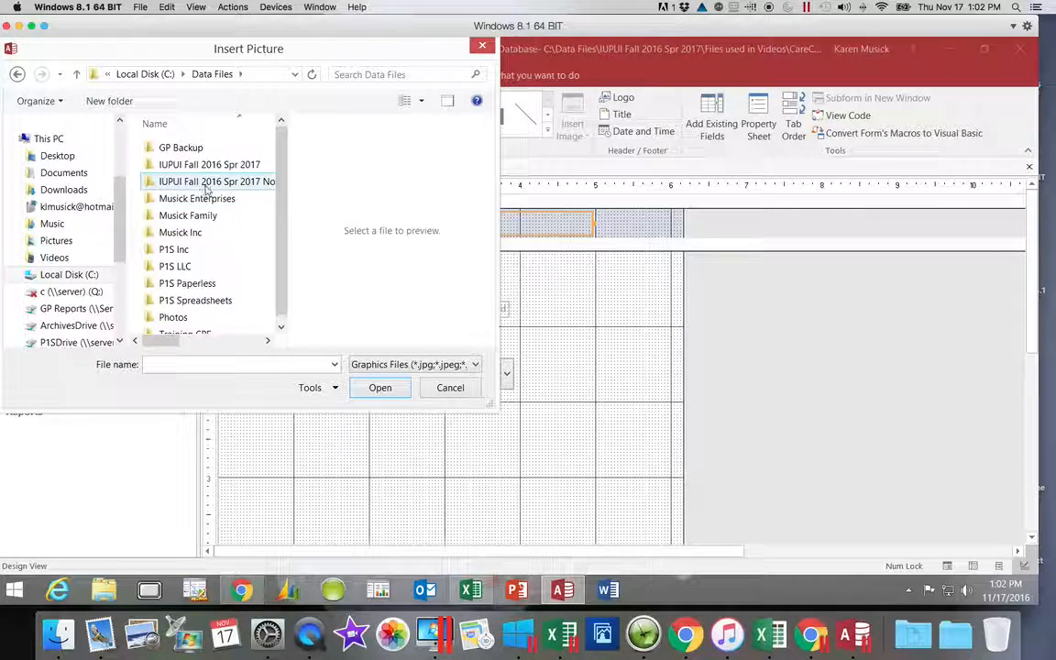
pyautogui.doubleClick(207, 166)
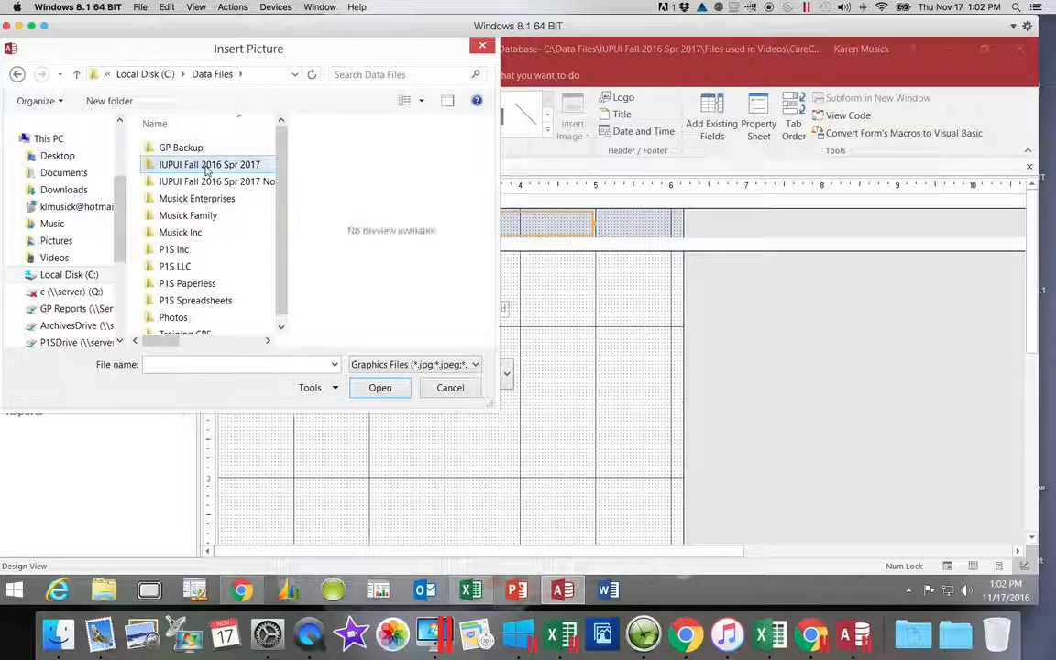
pyautogui.click(281, 327)
pyautogui.doubleClick(220, 308)
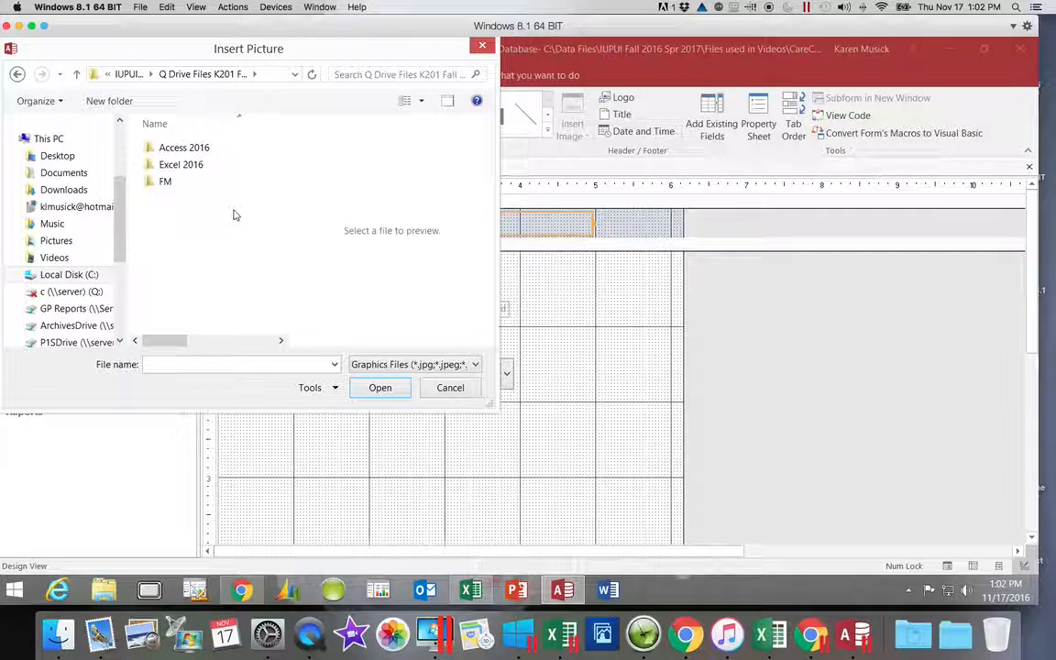
# - Insert Animals.png from the Access 2016\Access 2016 Modules folder as the form header logo
pyautogui.doubleClick(219, 149)
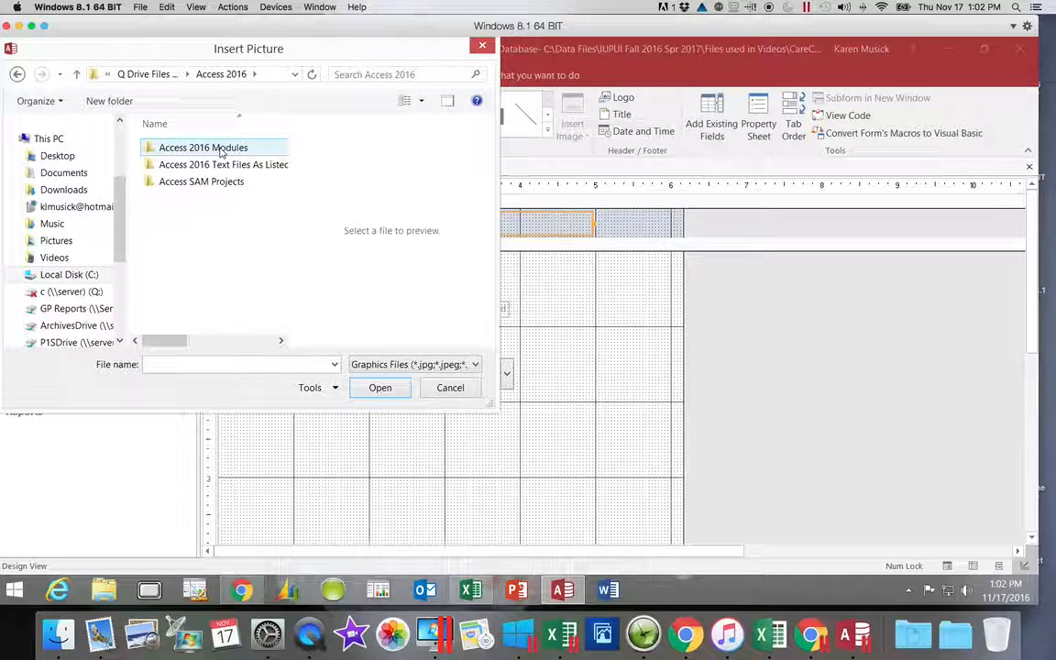
pyautogui.click(220, 151)
pyautogui.doubleClick(220, 151)
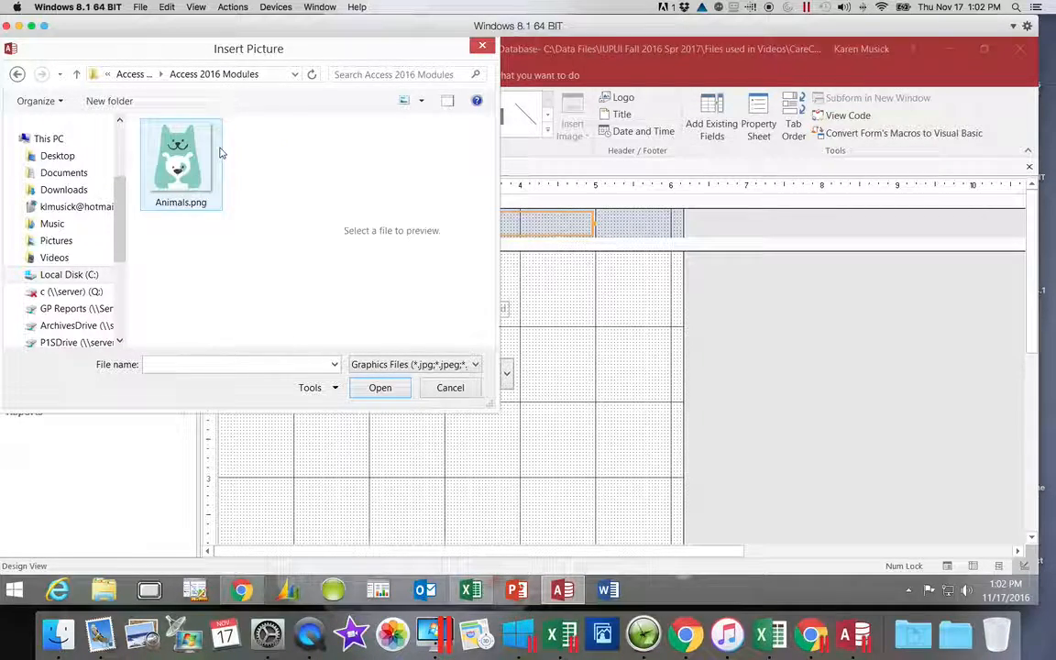
pyautogui.click(193, 165)
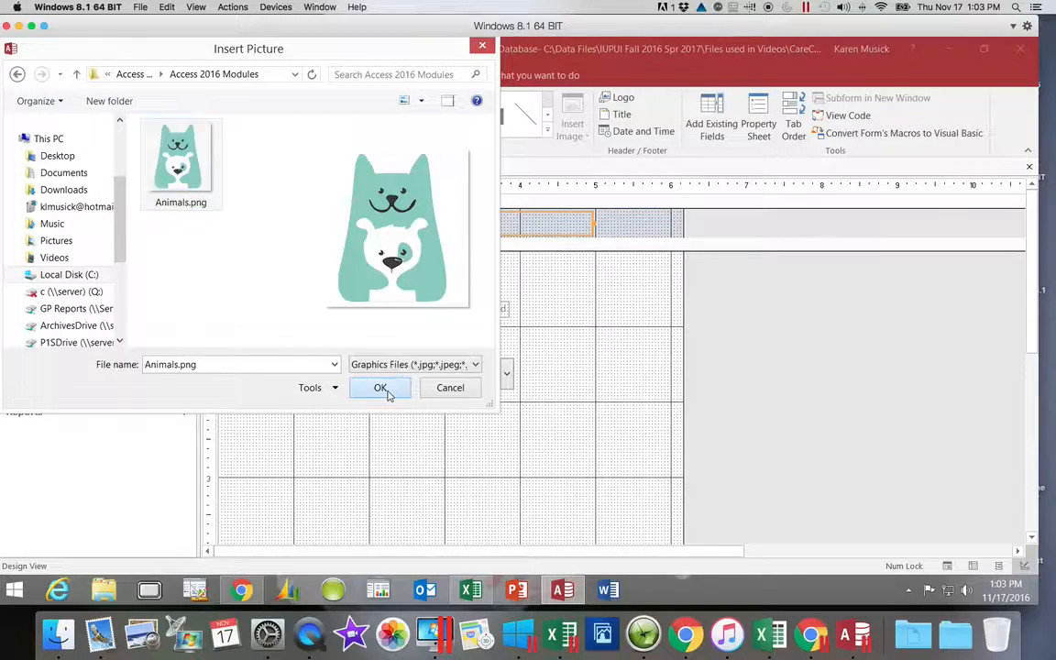
pyautogui.click(381, 388)
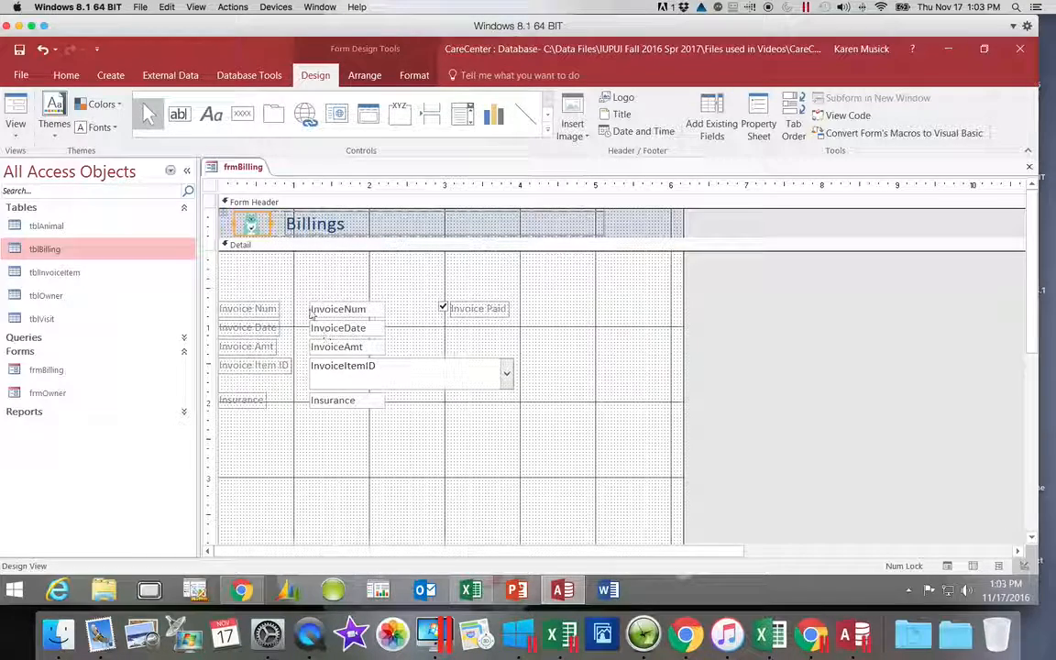
# - Remove the control layout that holds the logo in the form header
pyautogui.rightClick(260, 223)
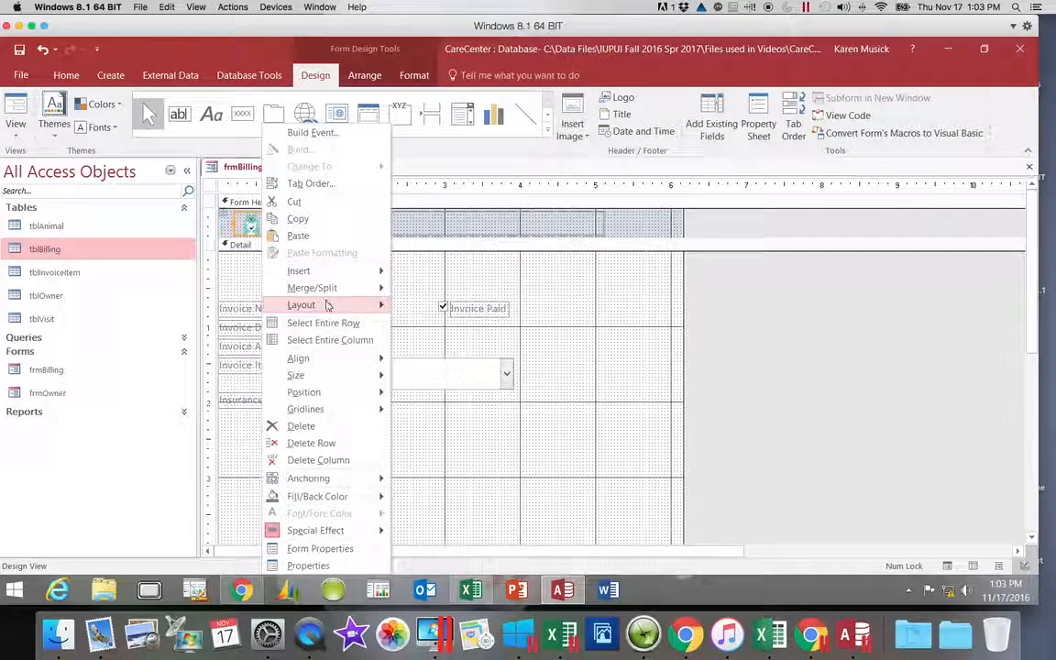
pyautogui.moveTo(328, 307)
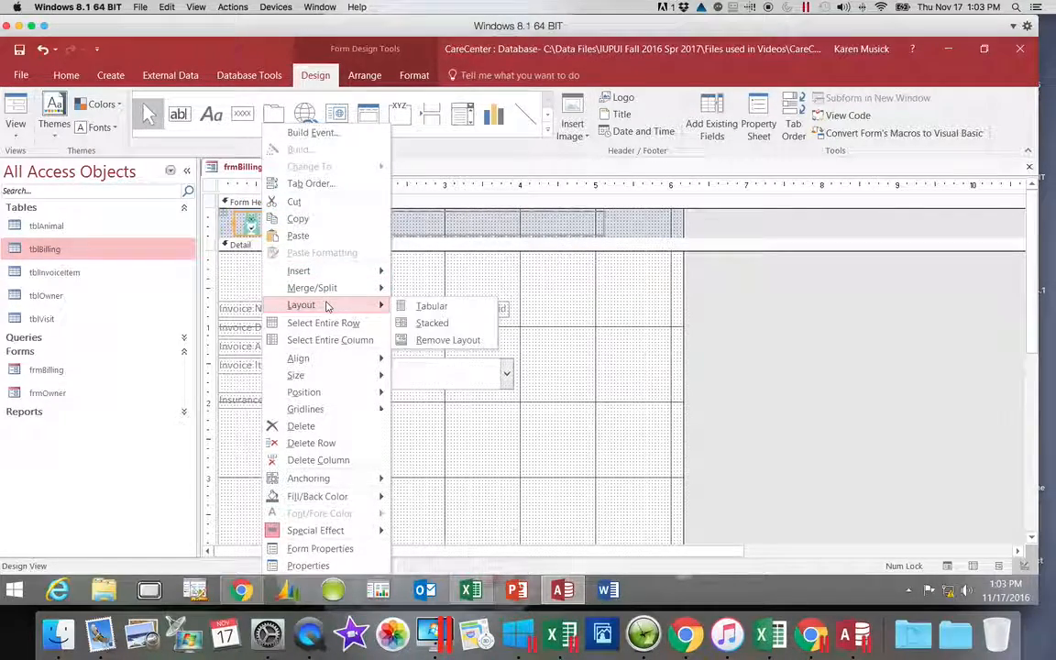
pyautogui.click(408, 341)
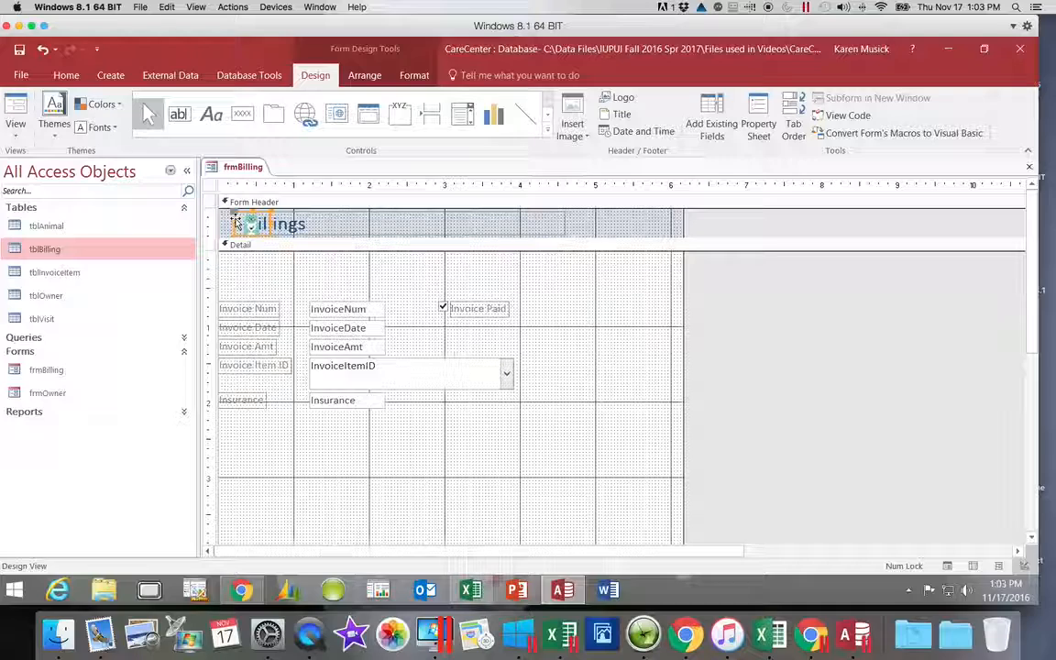
# - Narrow the stacked logo and Billings title in the form header to about 1 inch wide and remove their control layout
pyautogui.moveTo(234, 223); pyautogui.dragTo(333, 223)
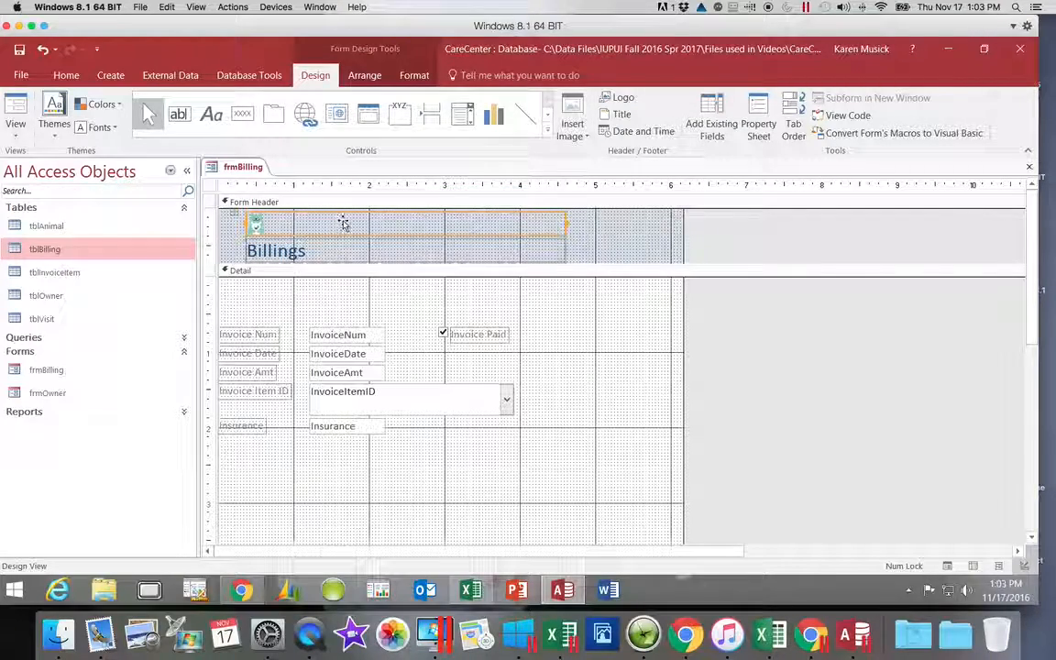
pyautogui.click(541, 241)
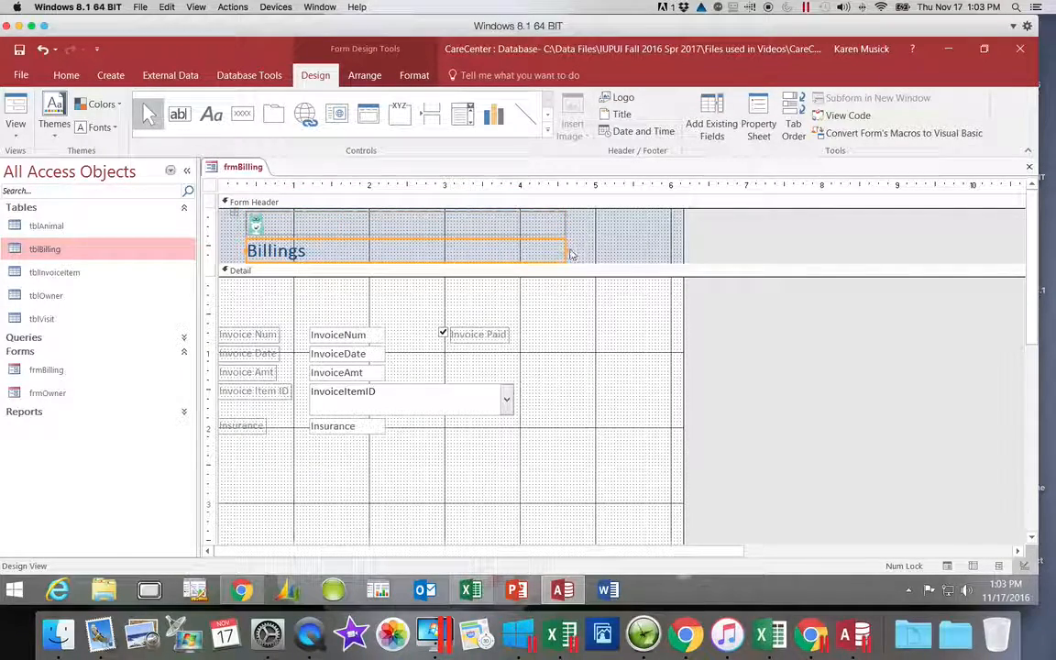
pyautogui.moveTo(567, 249); pyautogui.dragTo(322, 256)
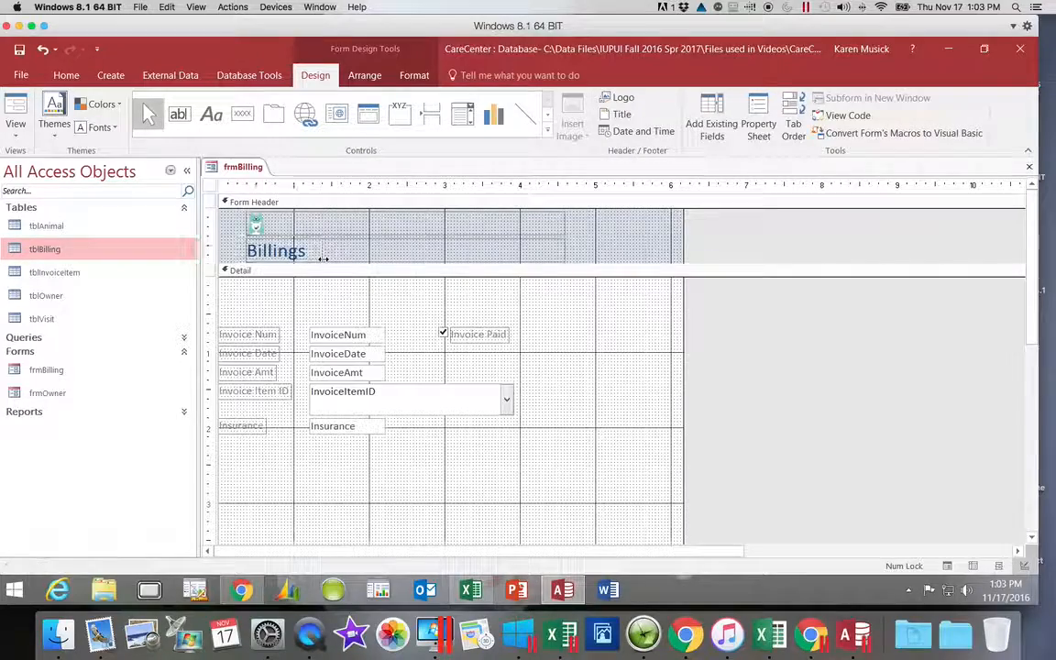
pyautogui.rightClick(279, 224)
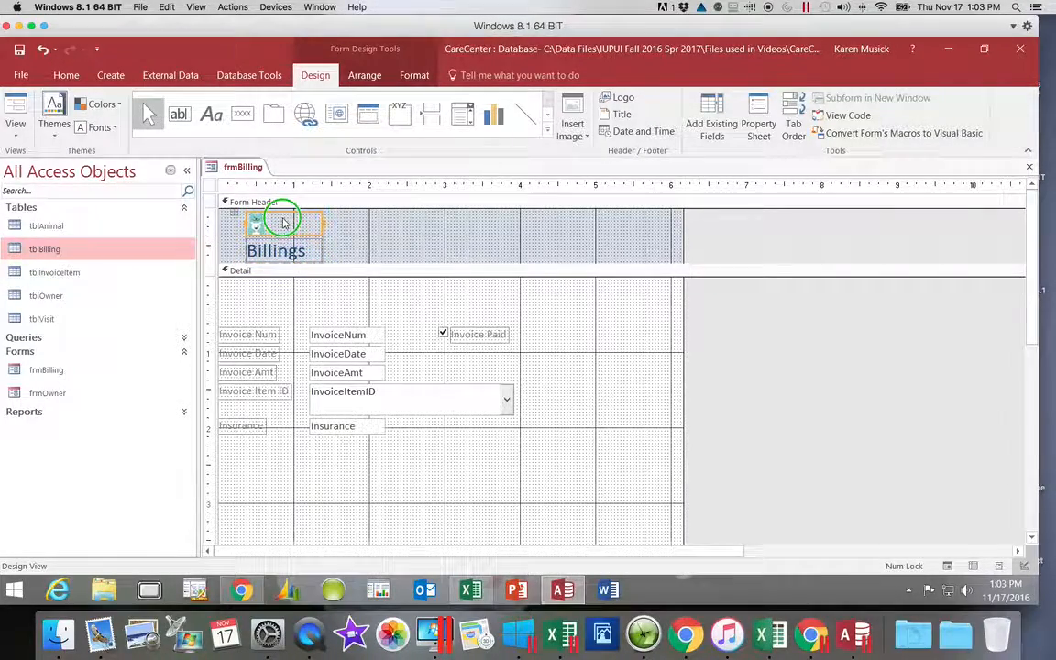
pyautogui.moveTo(342, 305)
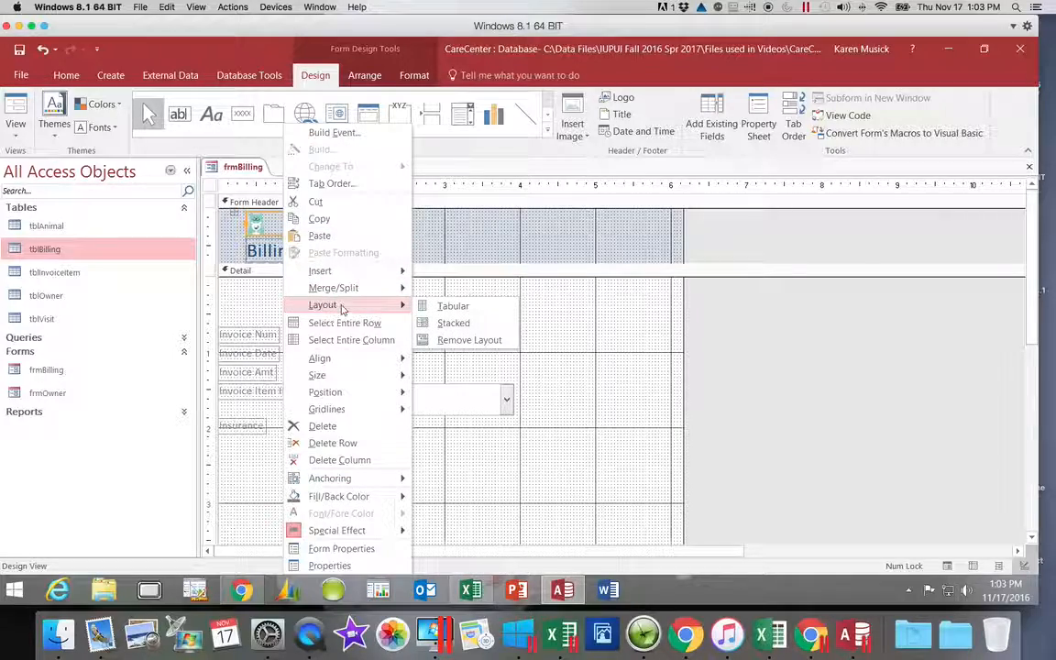
pyautogui.click(431, 340)
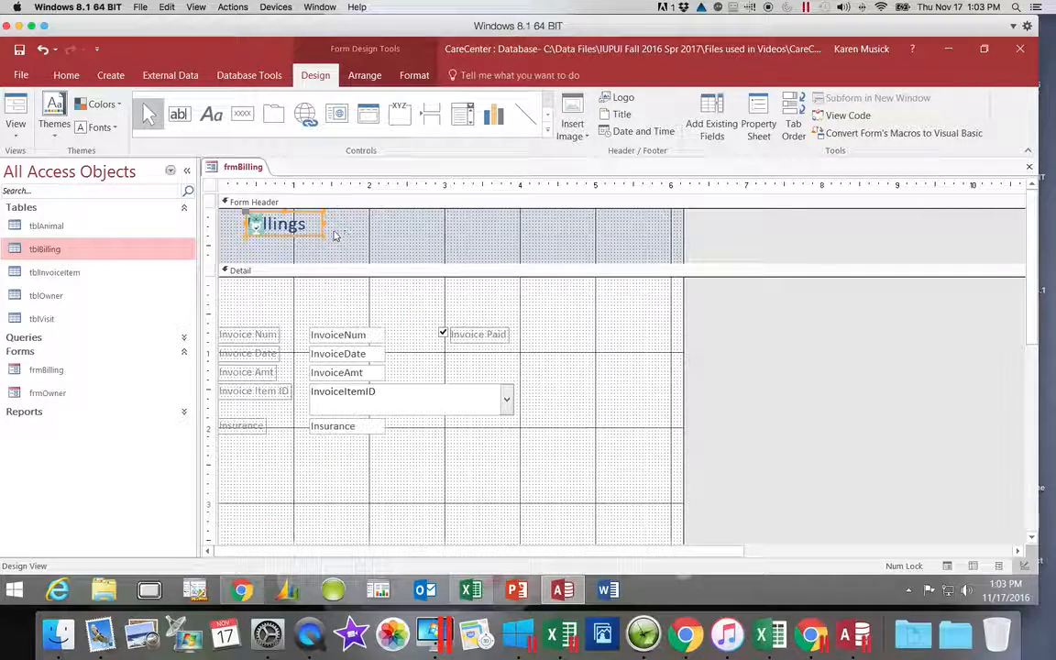
# - Place the logo just beside the Billings title in the form header and resize it to about 0.7 by 0.6 inches
pyautogui.click(259, 228)
pyautogui.click(258, 223)
pyautogui.moveTo(258, 223); pyautogui.dragTo(337, 244)
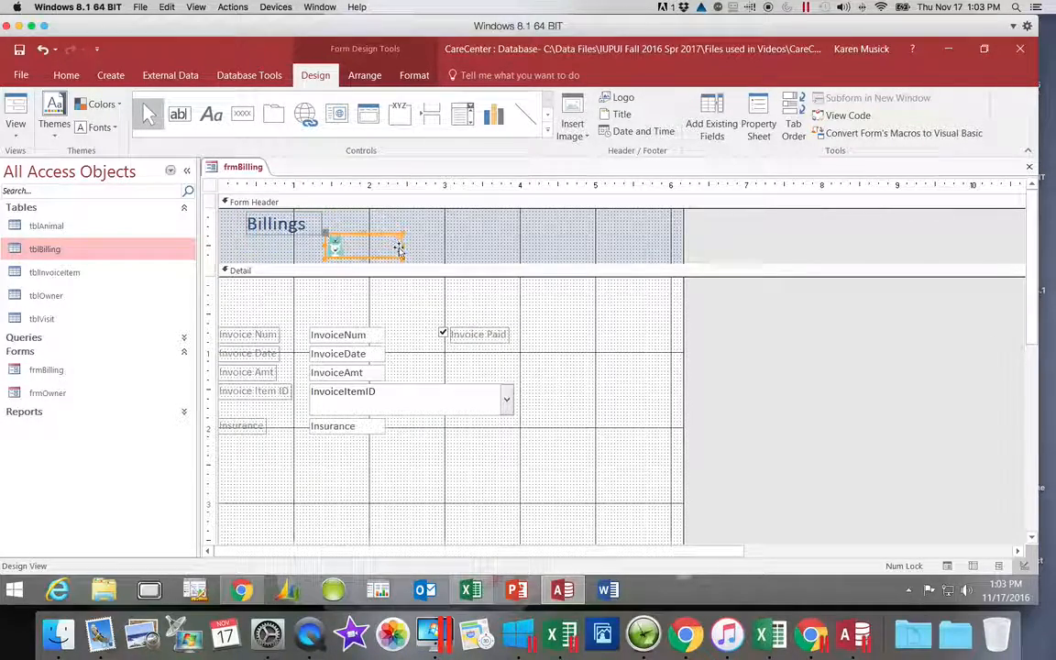
pyautogui.moveTo(403, 246); pyautogui.dragTo(347, 222)
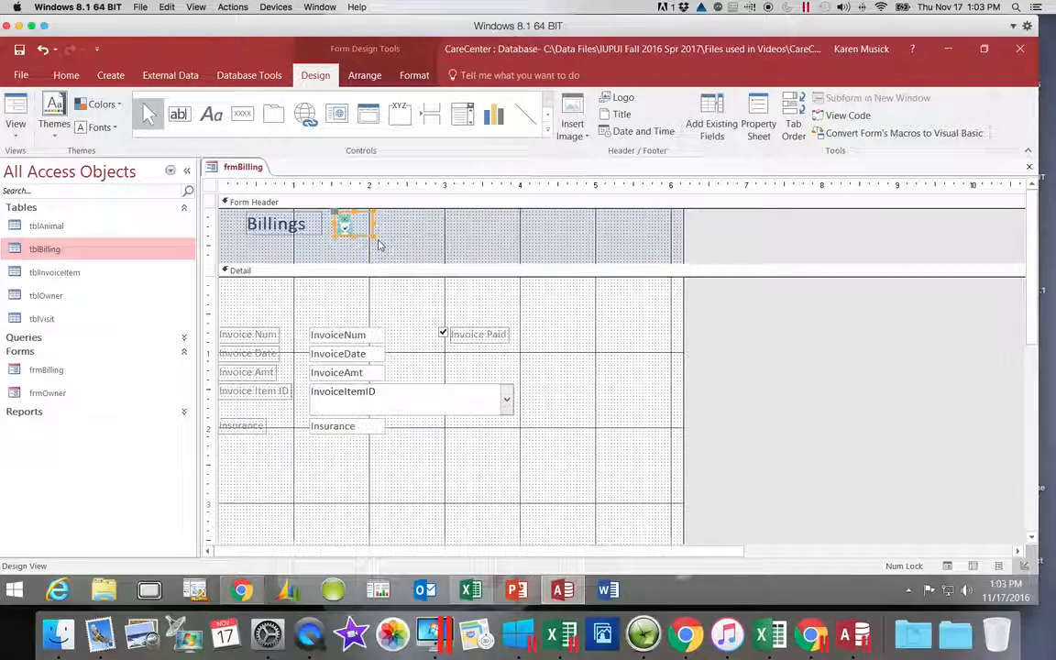
pyautogui.moveTo(372, 235); pyautogui.dragTo(391, 261)
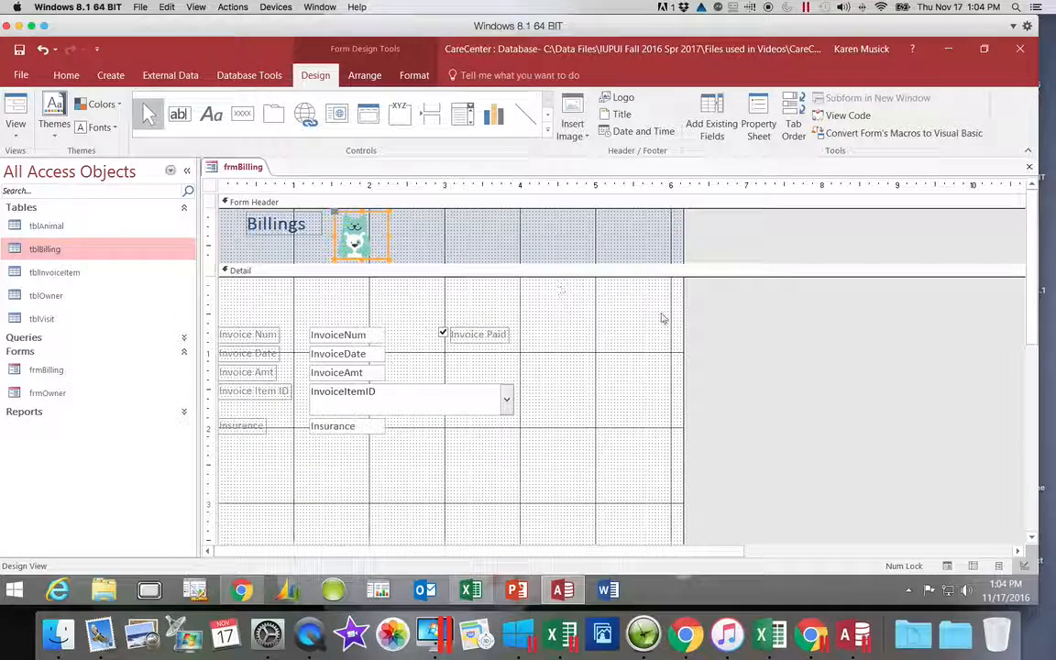
# - Add a label about 2.3 inches wide to the form footer, reading "Prepared by" followed by the preparer's full name
pyautogui.moveTo(1041, 284); pyautogui.dragTo(1046, 433)
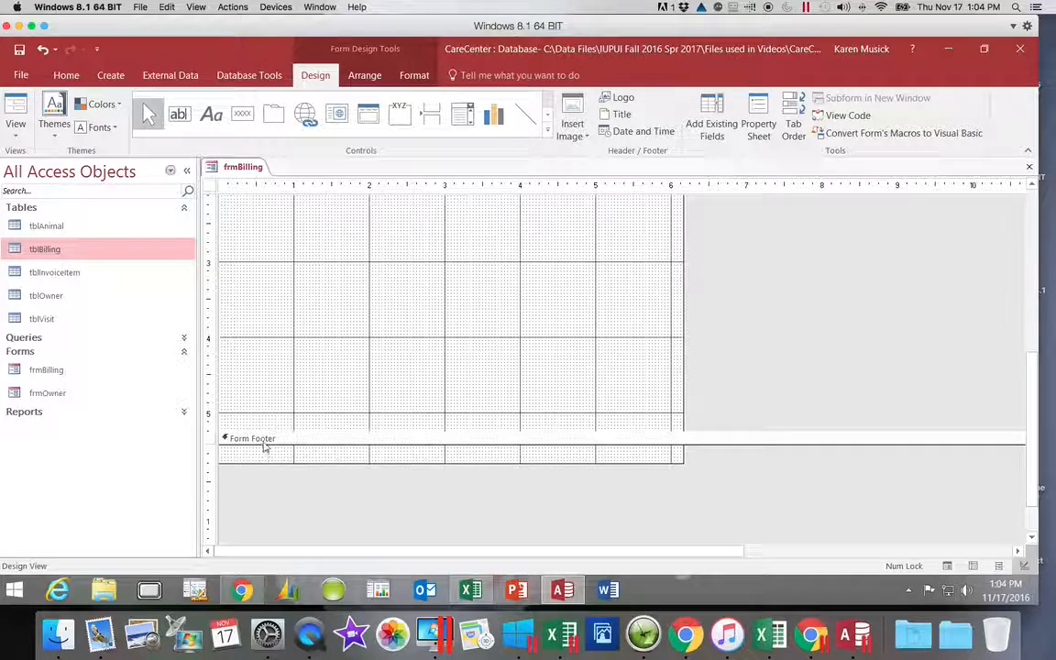
pyautogui.click(212, 116)
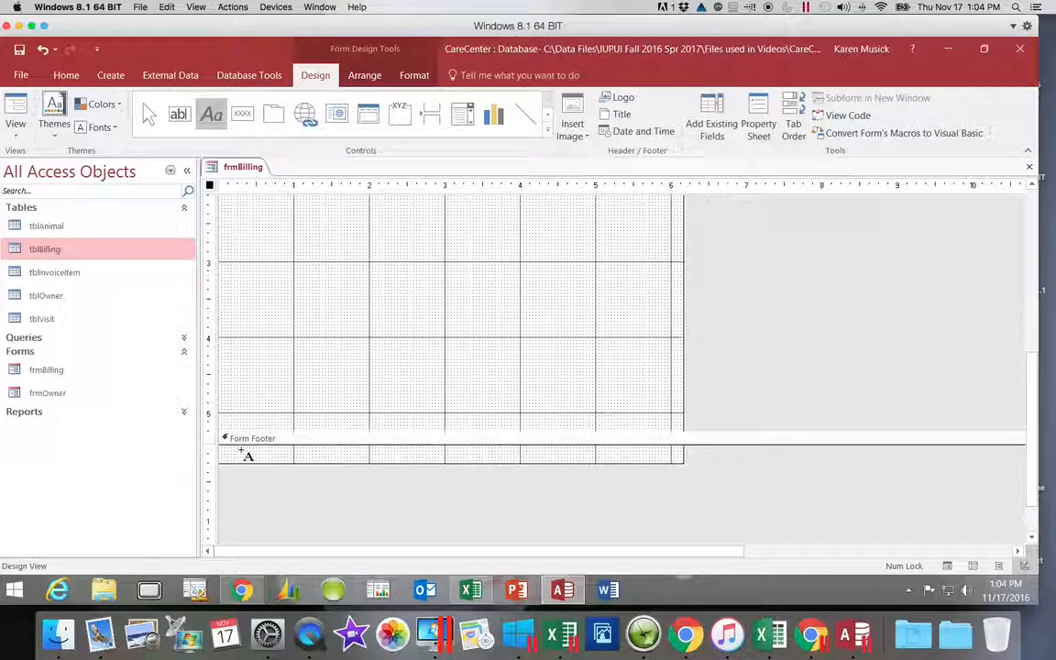
pyautogui.click(242, 453)
pyautogui.moveTo(242, 453)
pyautogui.mouseDown()
pyautogui.moveTo(245, 483)
pyautogui.moveTo(291, 495)
pyautogui.moveTo(412, 490)
pyautogui.mouseUp()
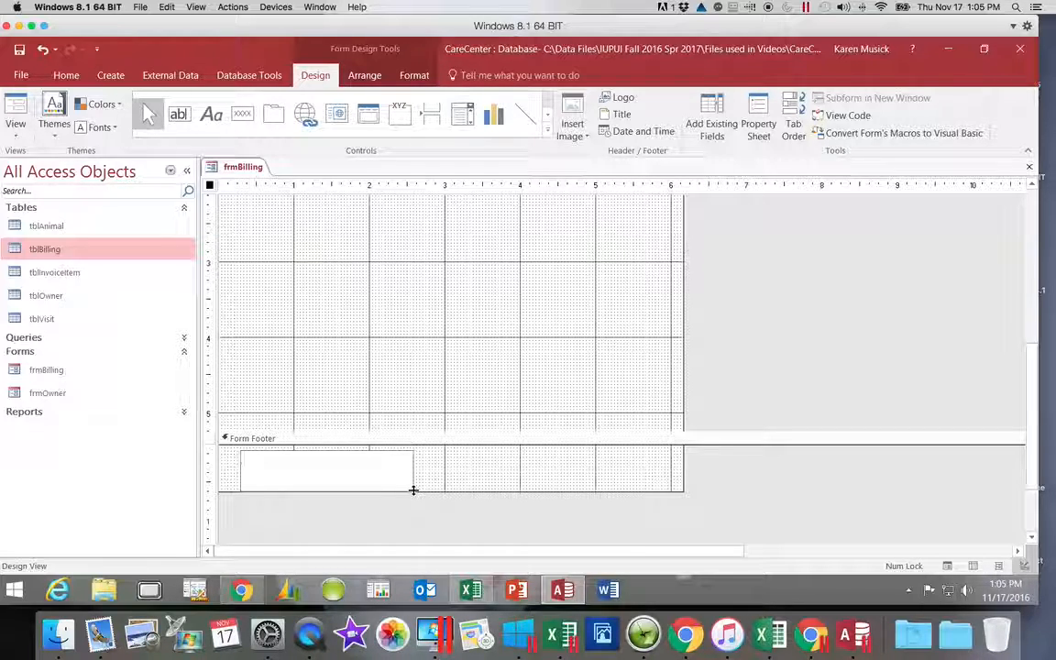
pyautogui.write('repared by Karen Mu')
pyautogui.press('super+c')
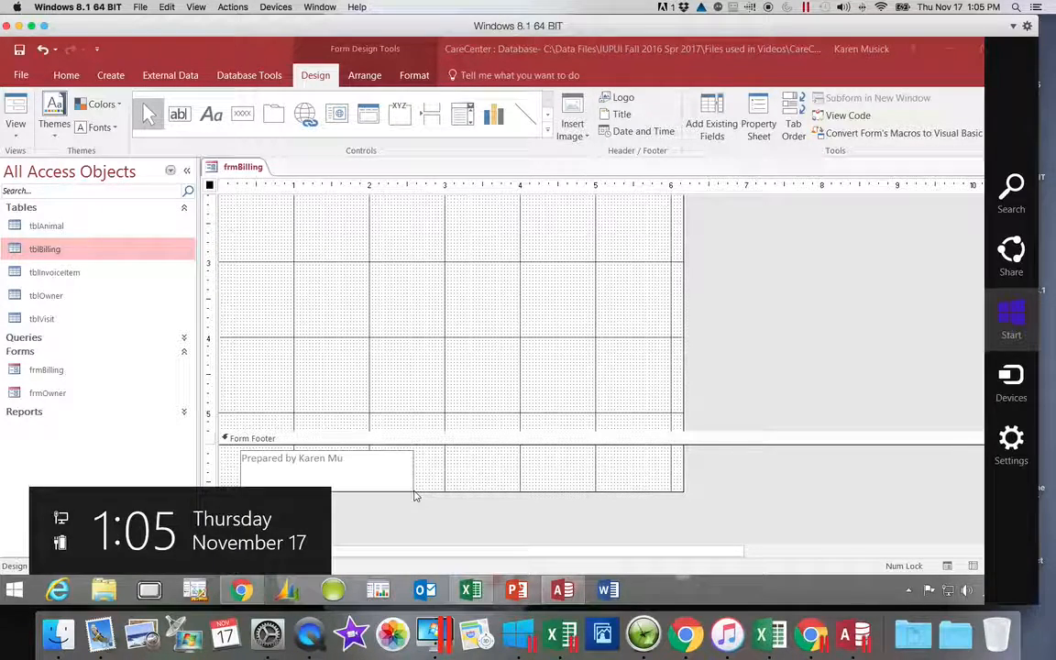
pyautogui.press('Escape')
pyautogui.write('sick')
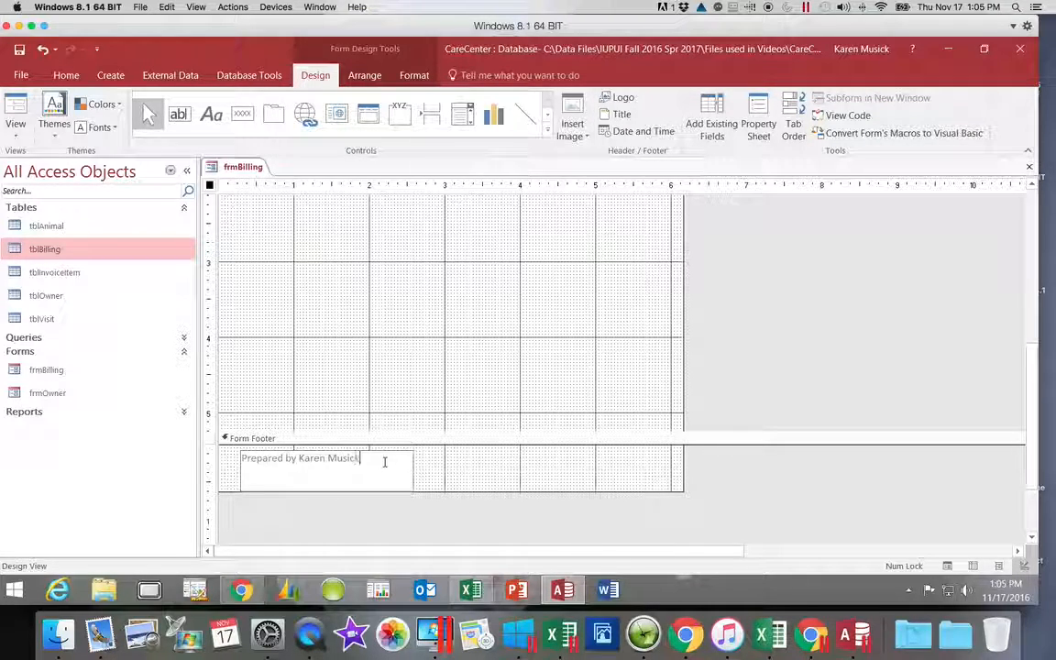
pyautogui.click(470, 477)
pyautogui.click(470, 478)
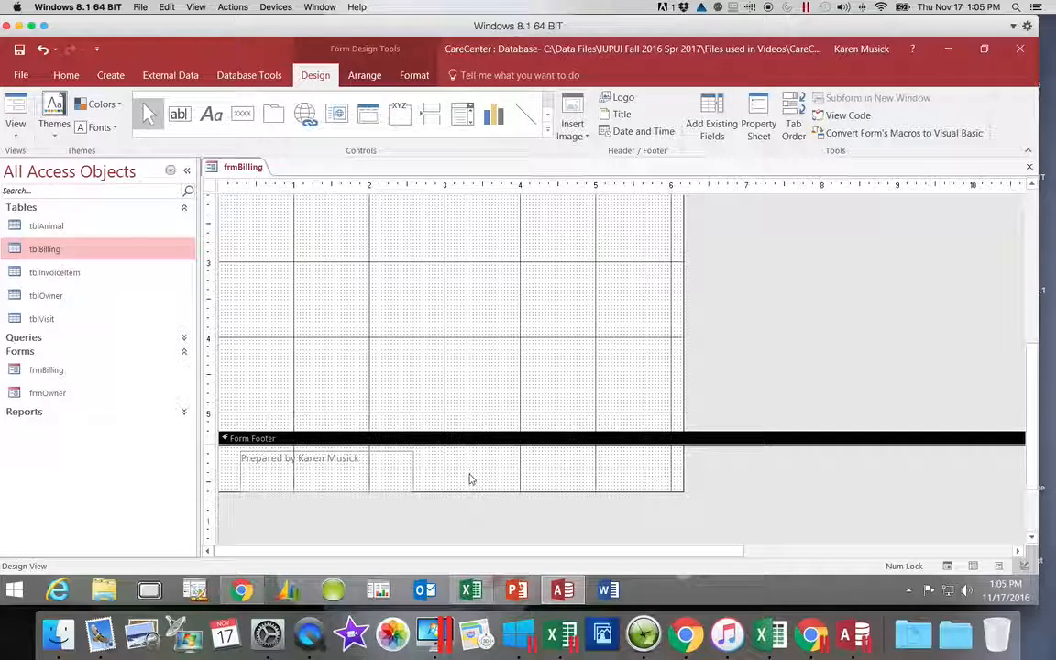
# - Set the font color of the footer's "Prepared by" label to the standard dark red
pyautogui.click(399, 473)
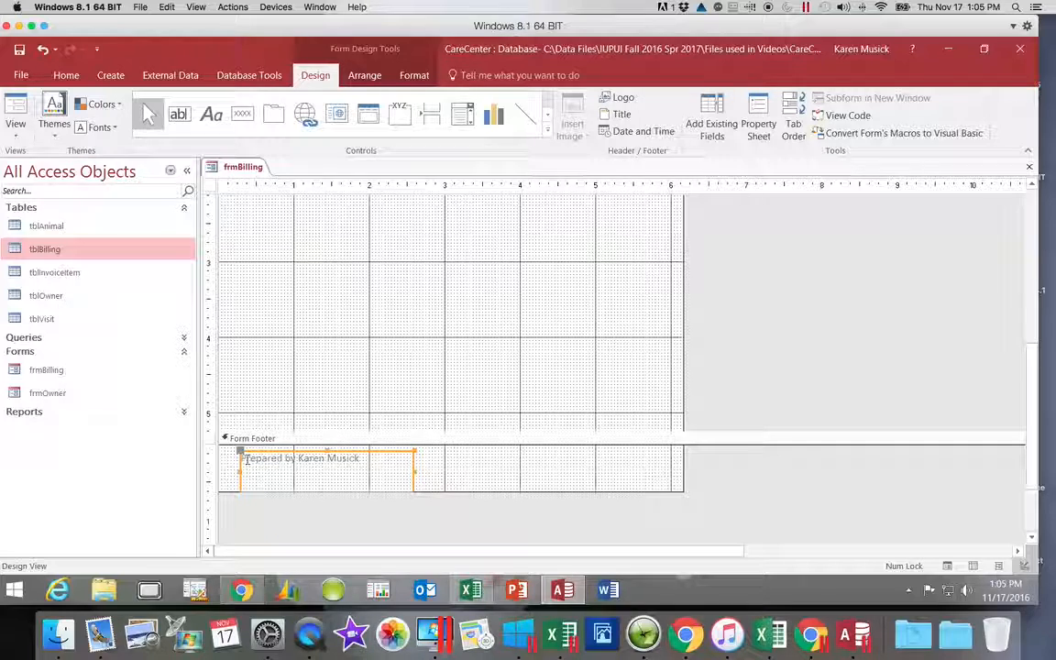
pyautogui.moveTo(240, 457); pyautogui.dragTo(365, 465)
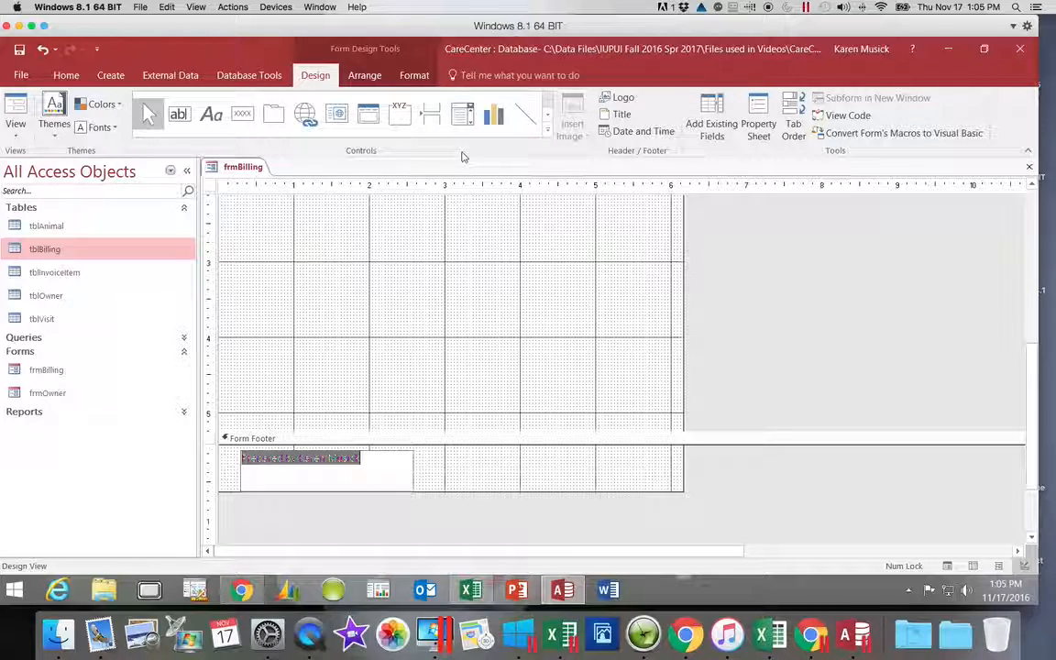
pyautogui.click(417, 75)
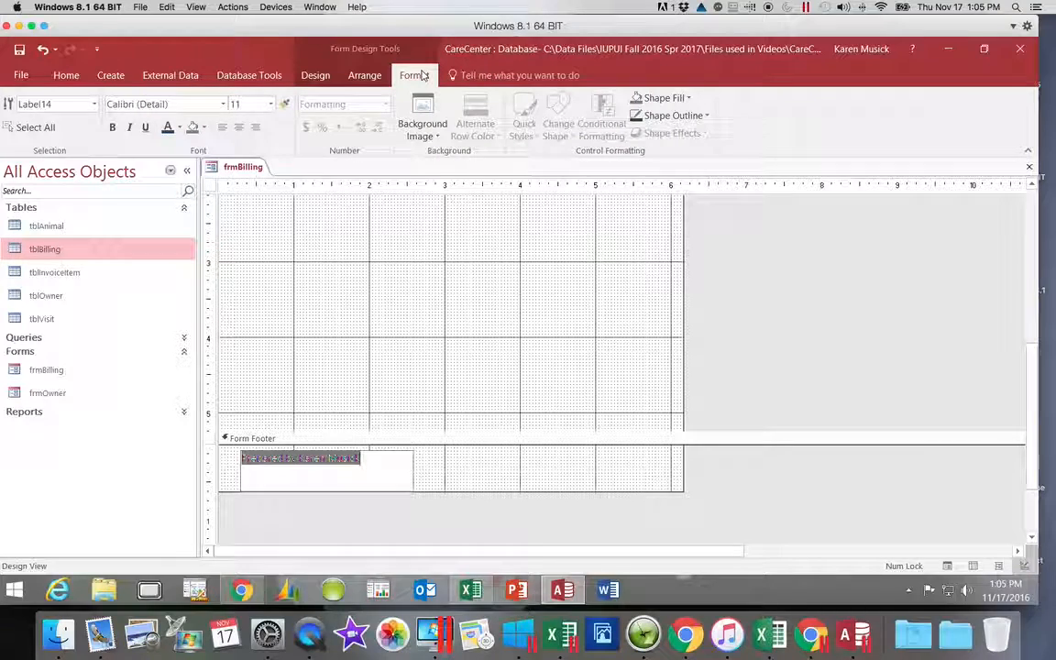
pyautogui.click(179, 128)
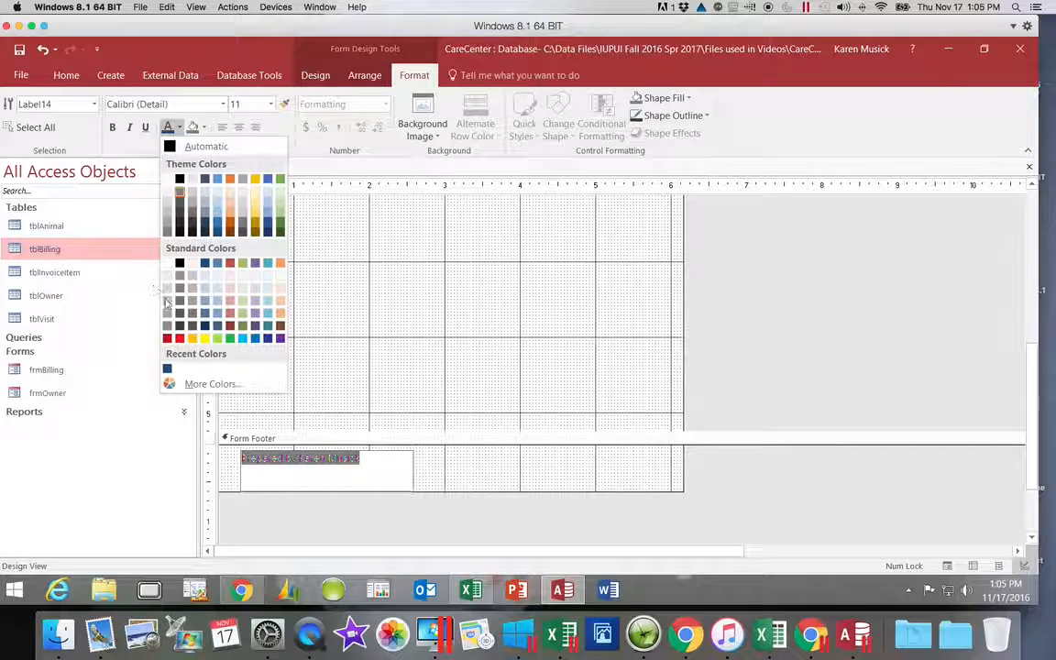
pyautogui.click(167, 339)
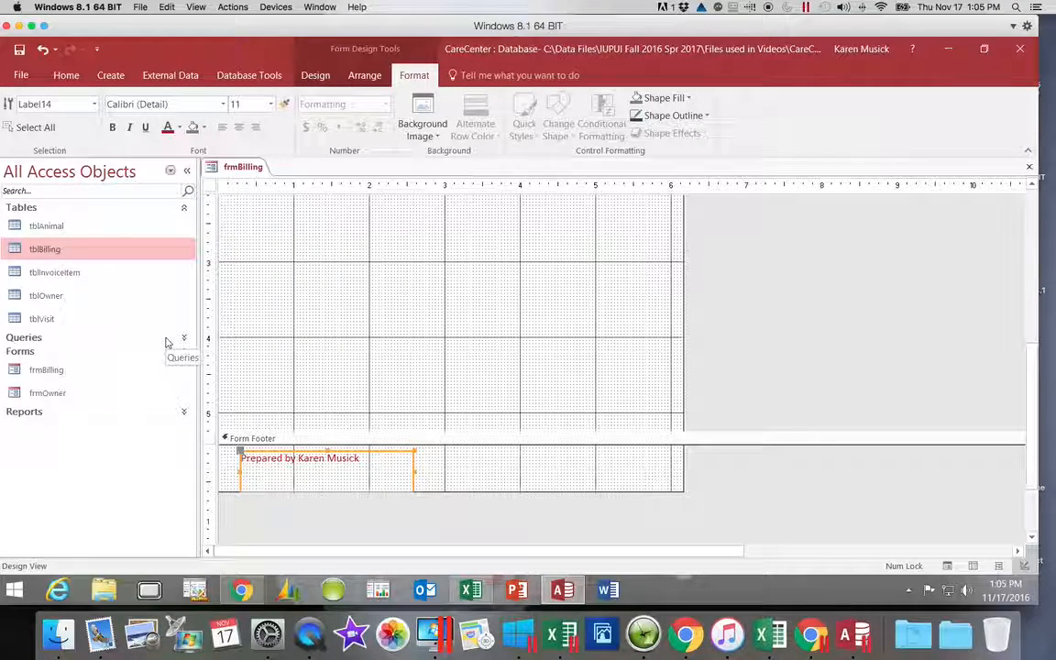
# - Set the footer label's font size to 18 and widen the label to about 2.8 inches so its text fits one line
pyautogui.click(270, 107)
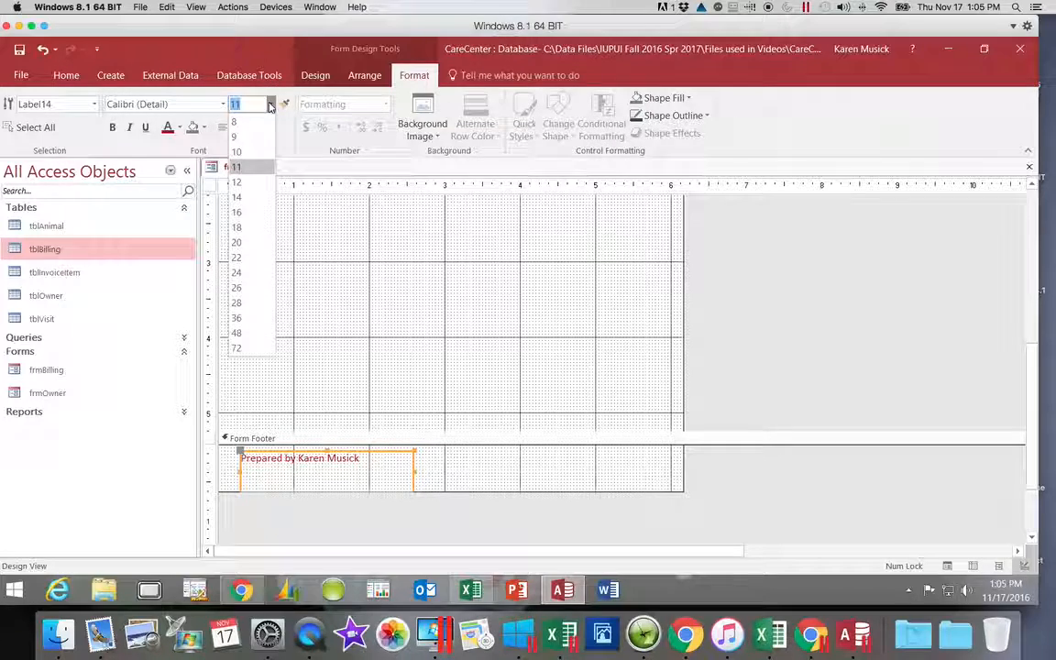
pyautogui.click(247, 228)
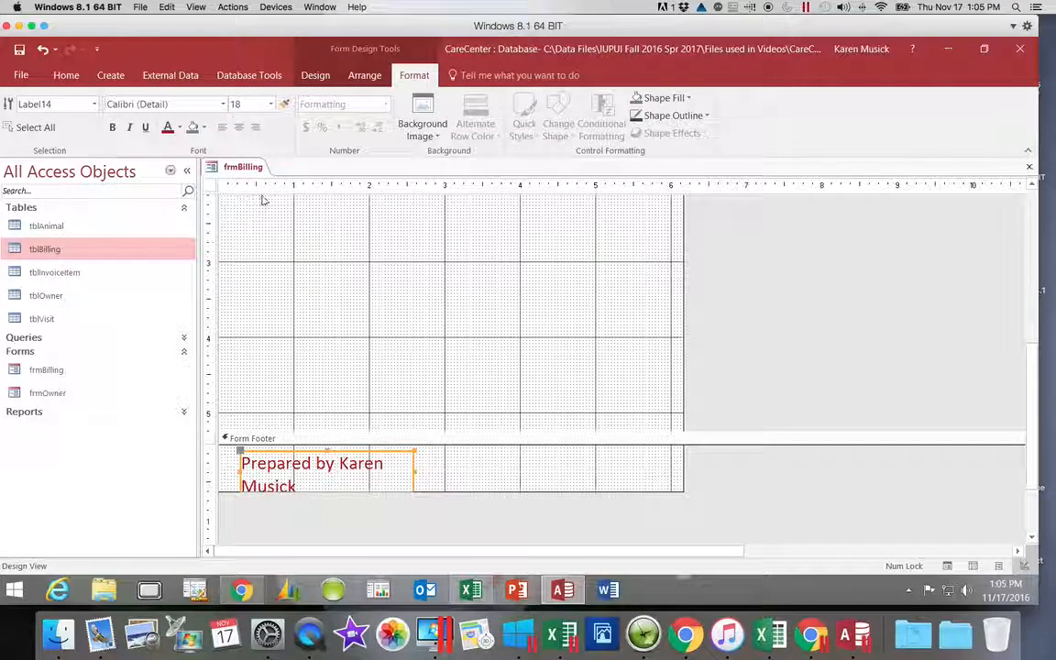
pyautogui.click(415, 470)
pyautogui.moveTo(414, 470); pyautogui.dragTo(453, 469)
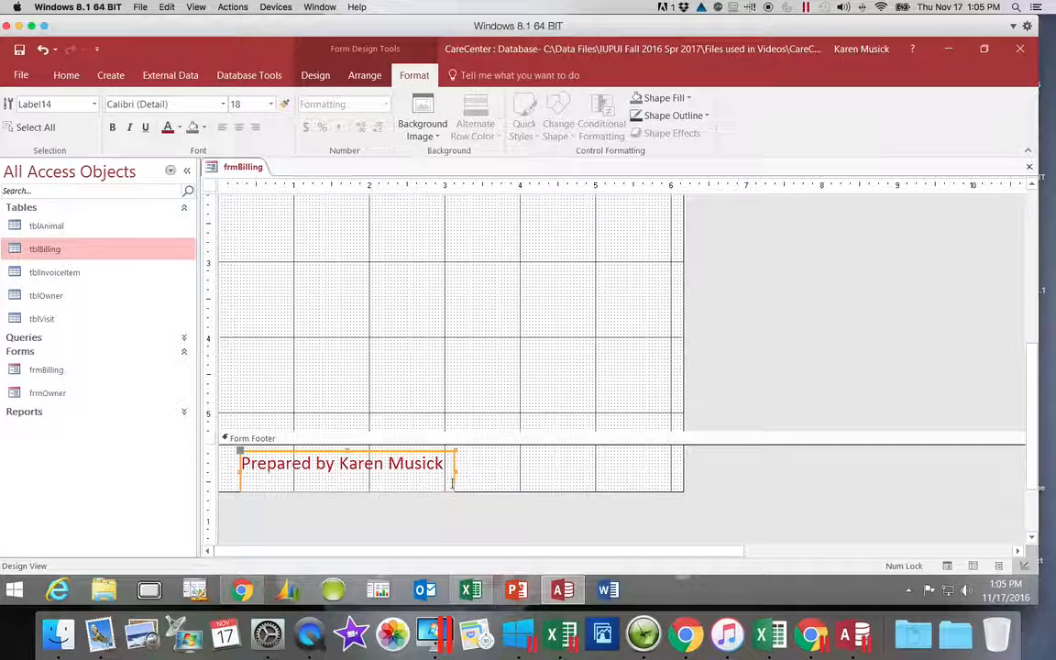
# - Give the footer label a Gold, Accent 4, Lighter 80% background and make its text bold
pyautogui.click(202, 127)
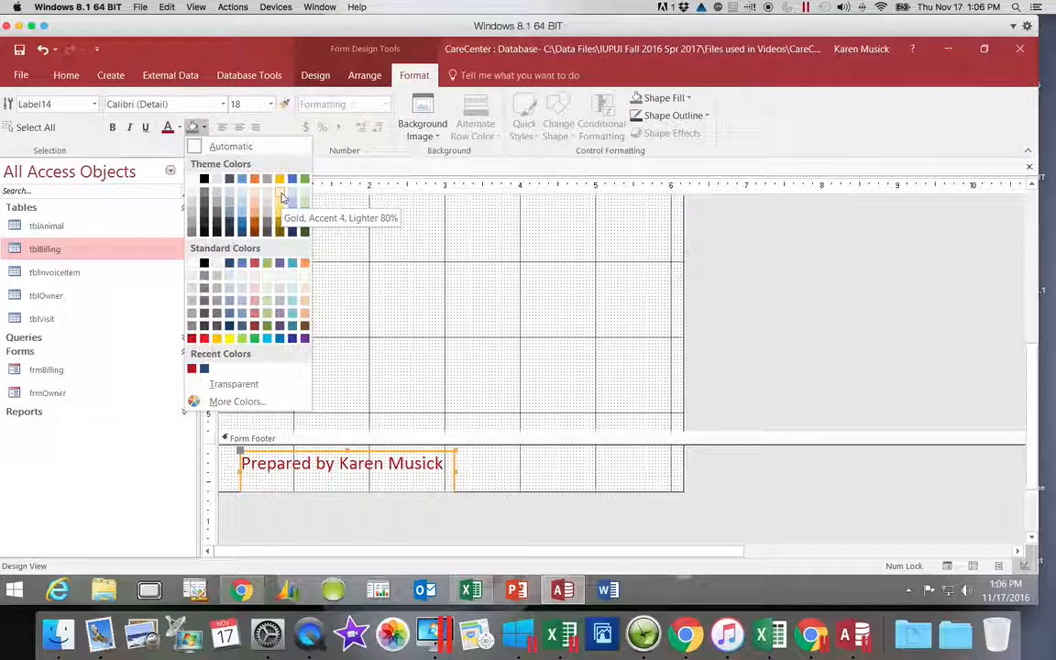
pyautogui.click(283, 194)
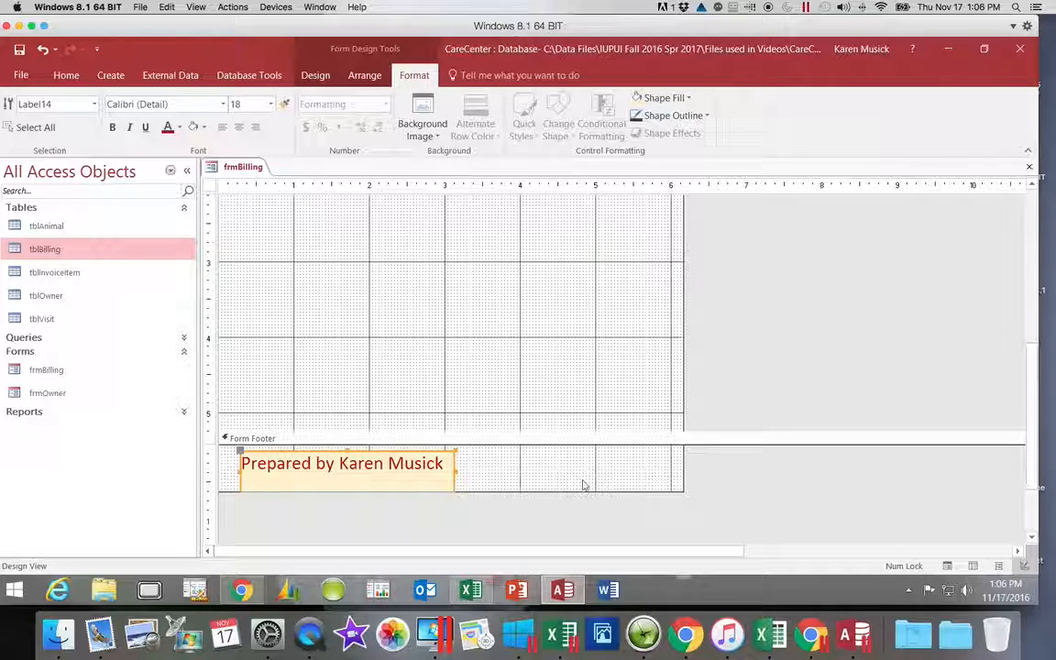
pyautogui.click(427, 464)
pyautogui.moveTo(235, 462); pyautogui.dragTo(441, 465)
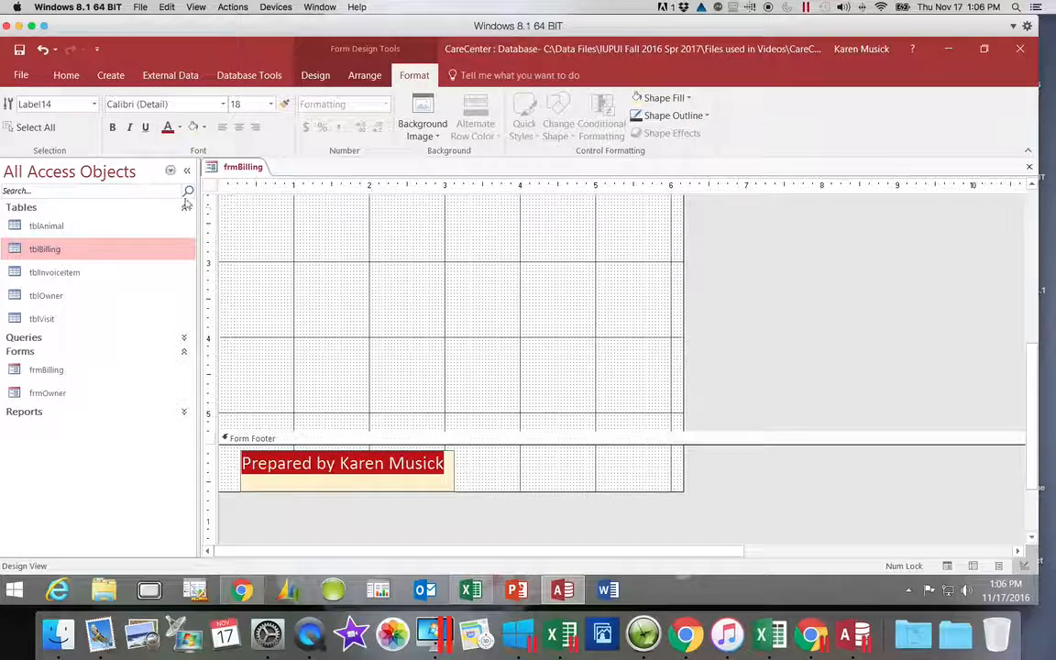
pyautogui.click(113, 127)
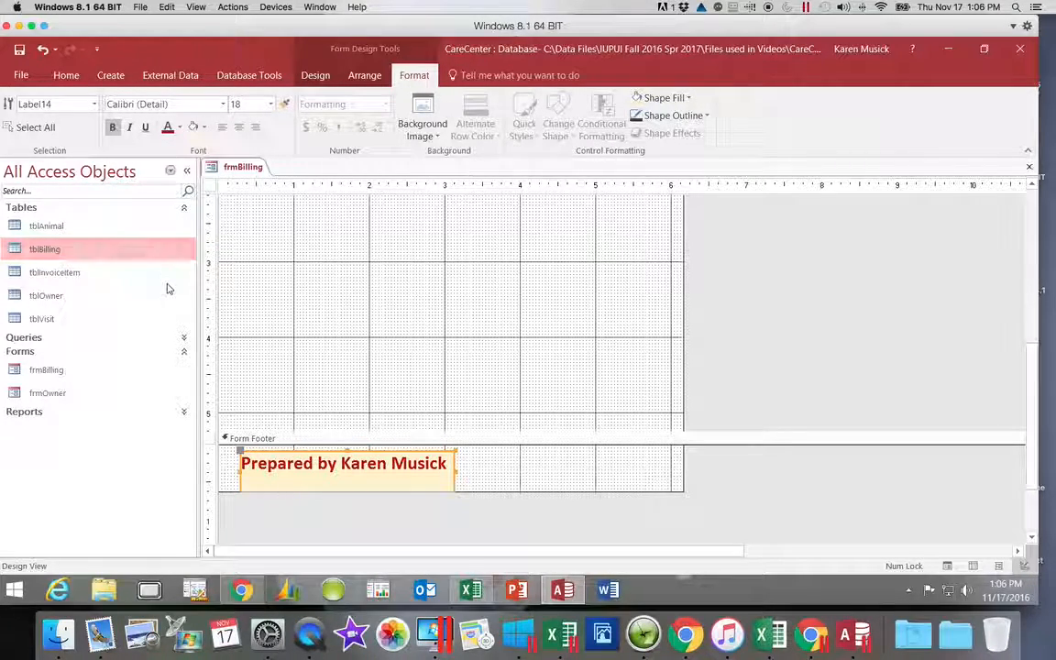
pyautogui.click(503, 476)
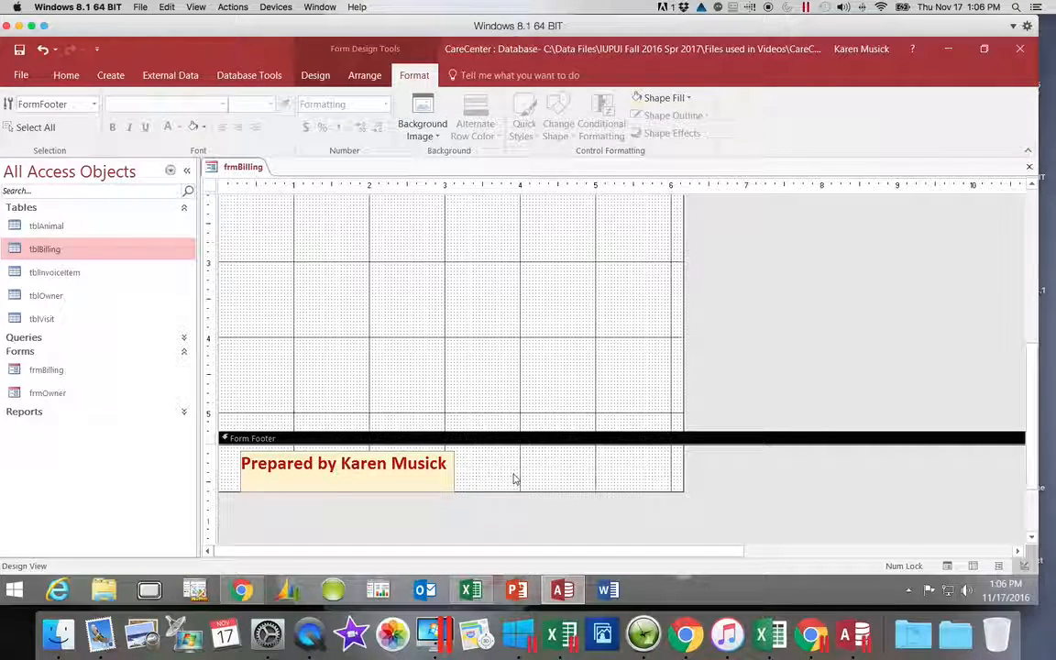
# - Review the frmBilling design from header to footer and save the form
pyautogui.moveTo(1030, 437); pyautogui.dragTo(1038, 287)
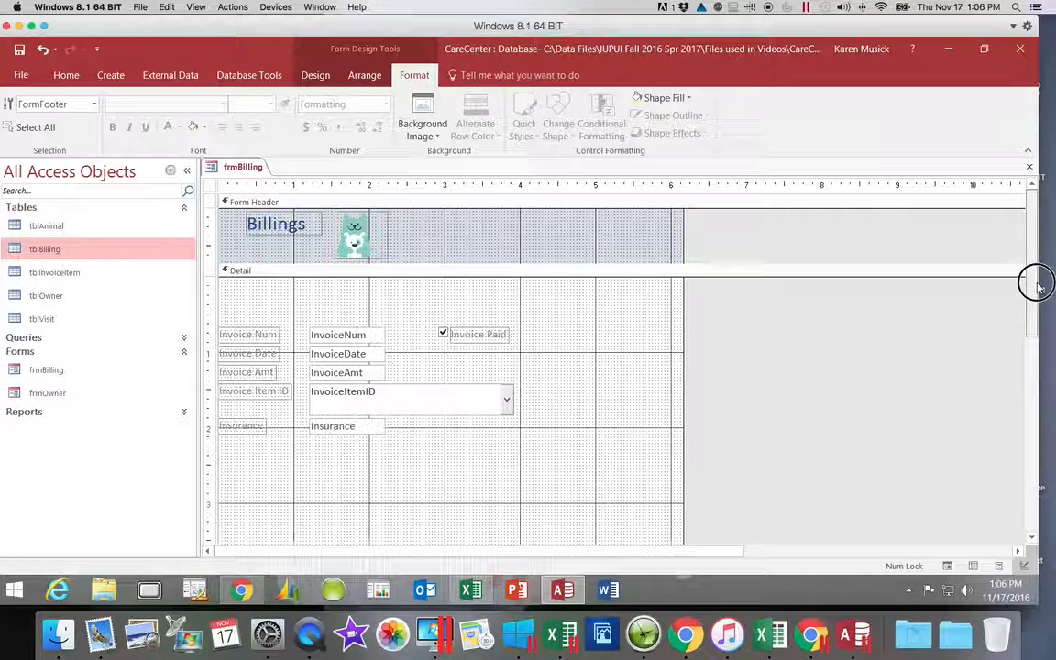
pyautogui.moveTo(1038, 287); pyautogui.dragTo(1027, 436)
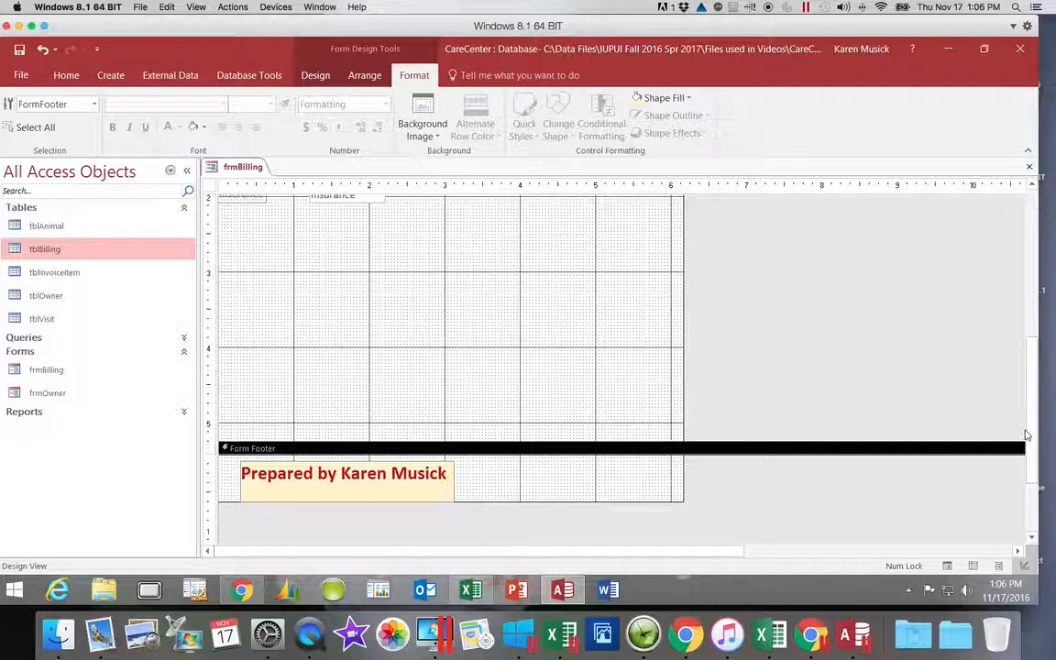
pyautogui.scroll(5, 1026, 366)
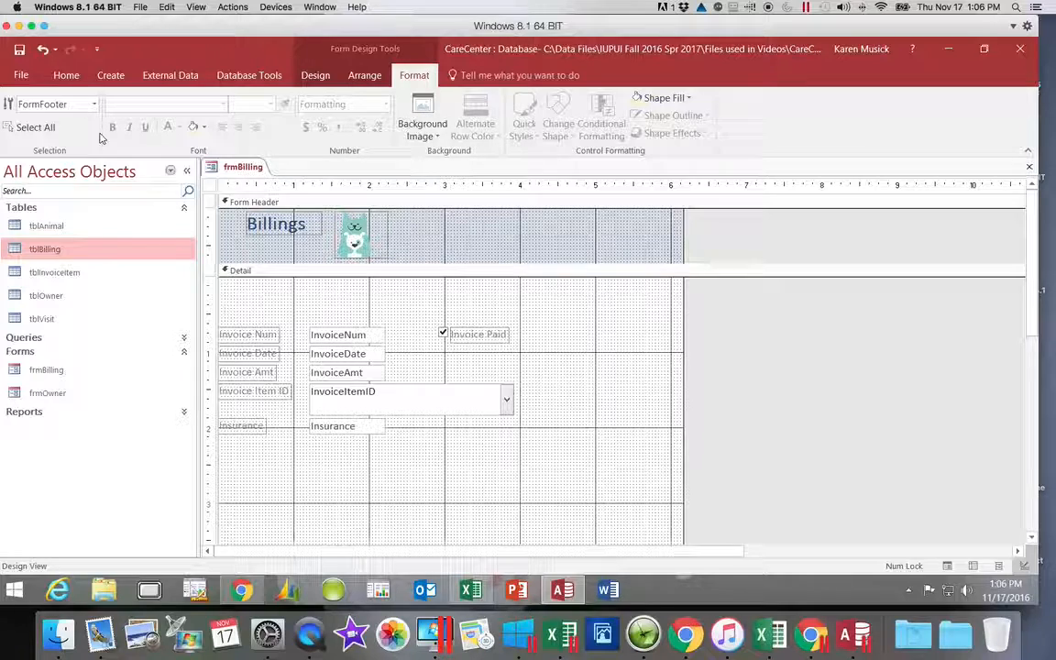
pyautogui.click(19, 51)
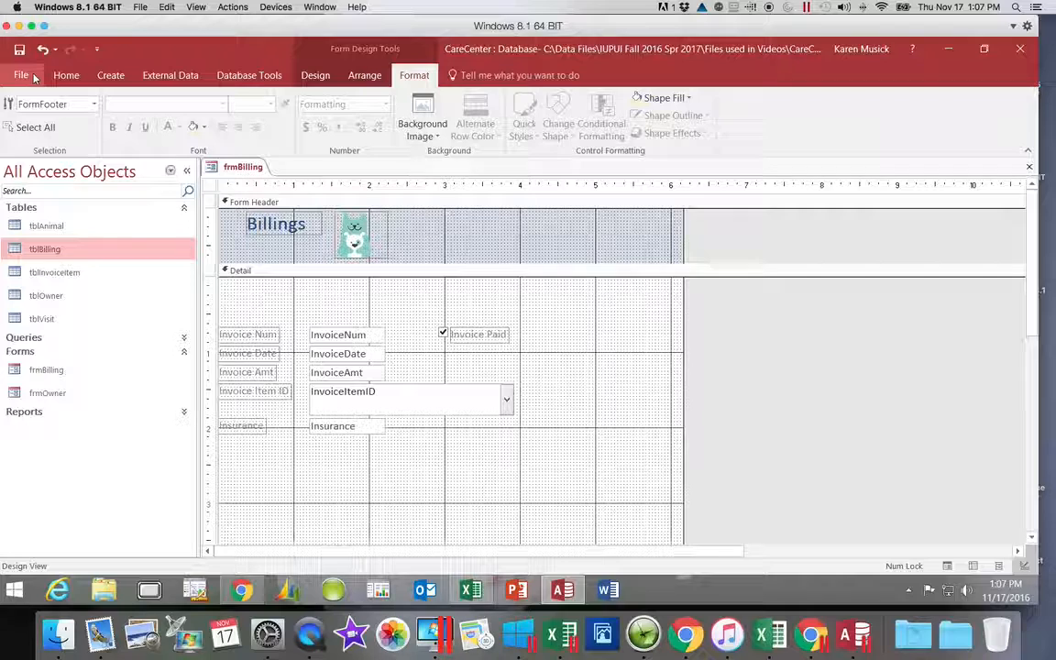
# - Add an unbound text box about 1.7 inches wide in the Detail section, just below the Invoice Paid check box
pyautogui.click(315, 75)
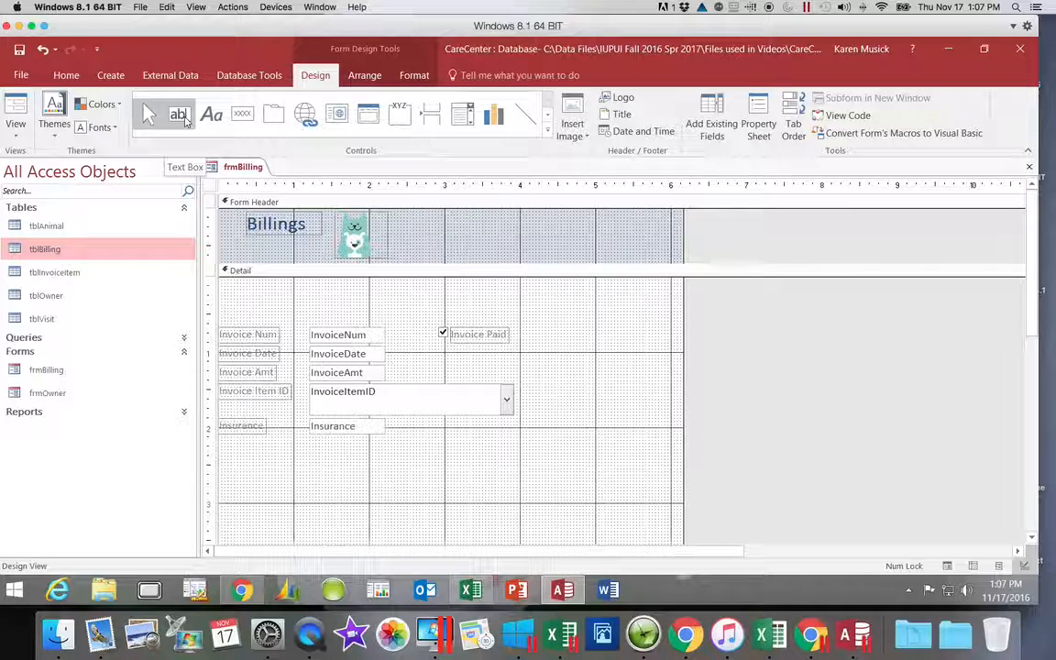
pyautogui.click(185, 122)
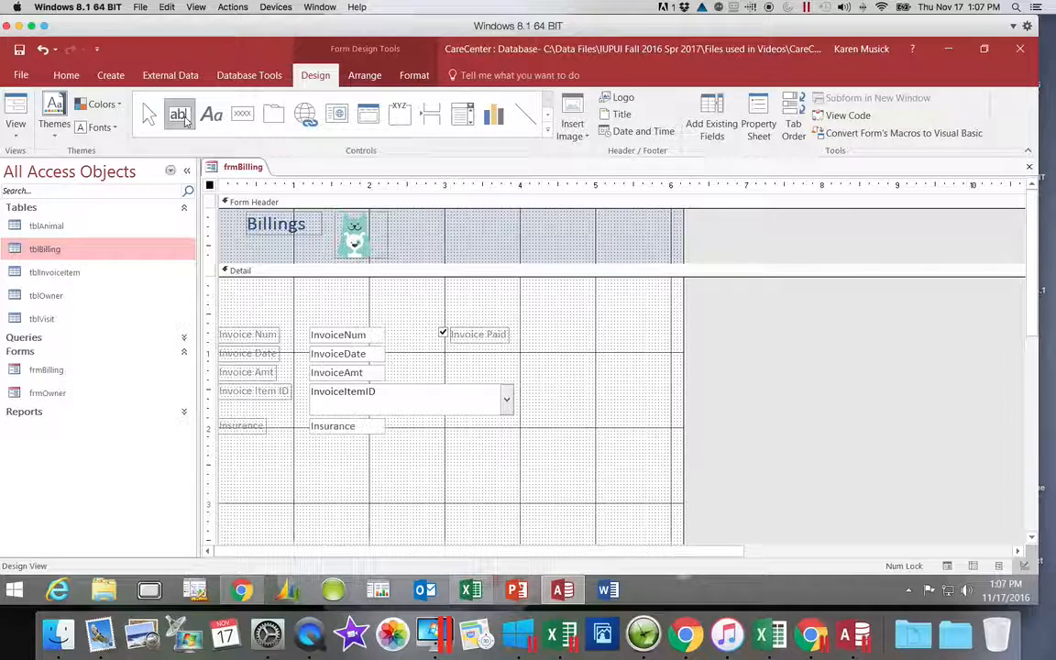
pyautogui.click(455, 361)
pyautogui.moveTo(454, 359); pyautogui.dragTo(581, 376)
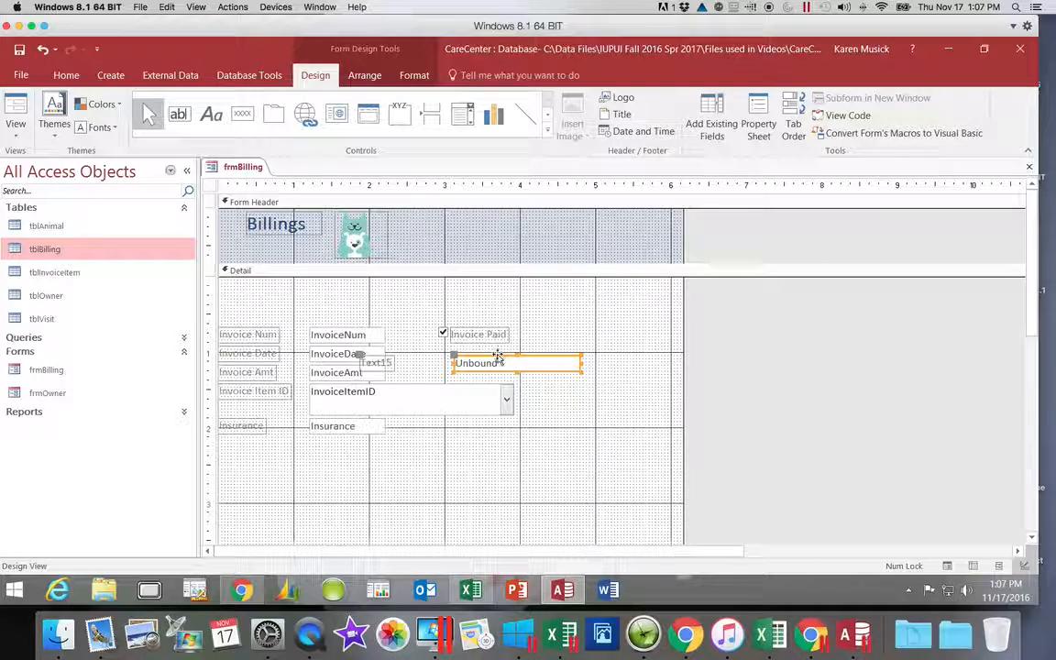
# - Move the unbound text box and its label about half an inch to the right and name the text box txtInvoiceAmtSum
pyautogui.moveTo(499, 355); pyautogui.dragTo(538, 358)
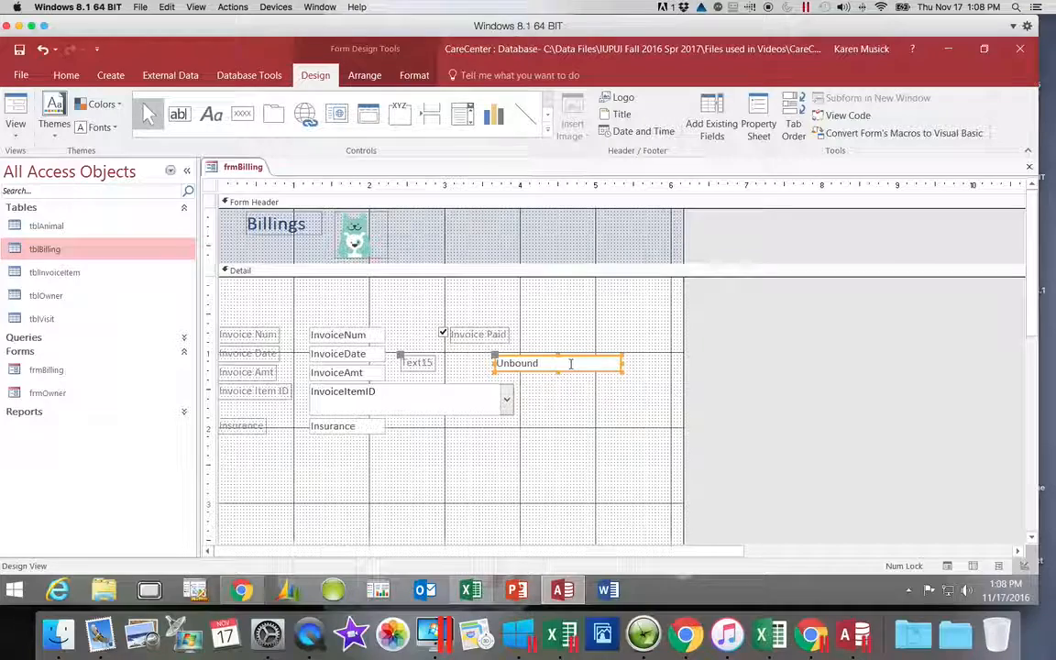
pyautogui.click(758, 134)
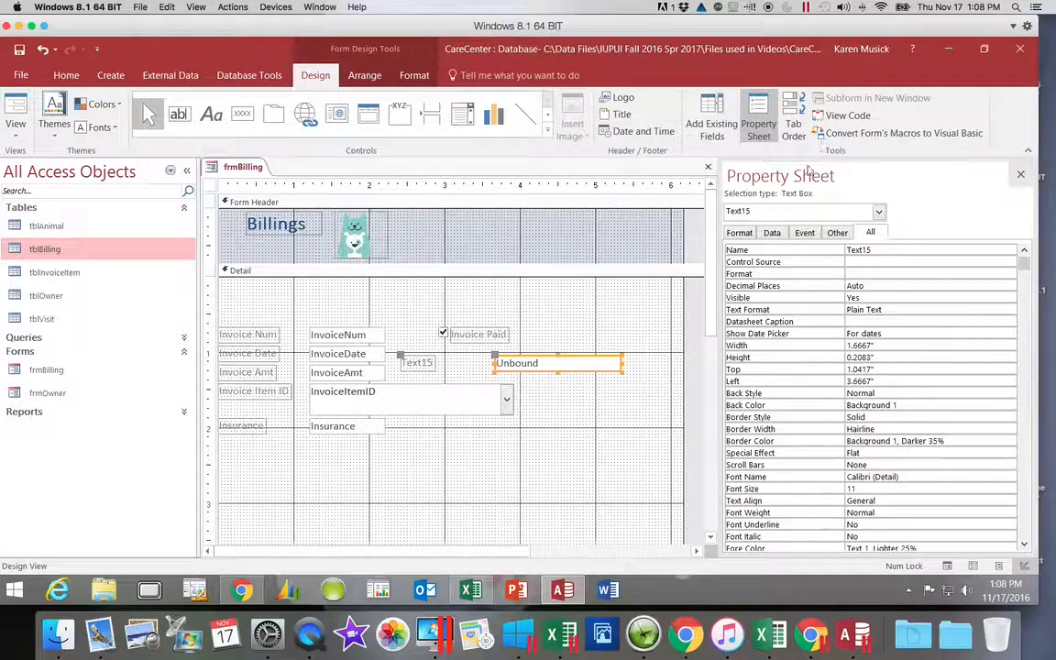
pyautogui.click(871, 251)
pyautogui.click(838, 250)
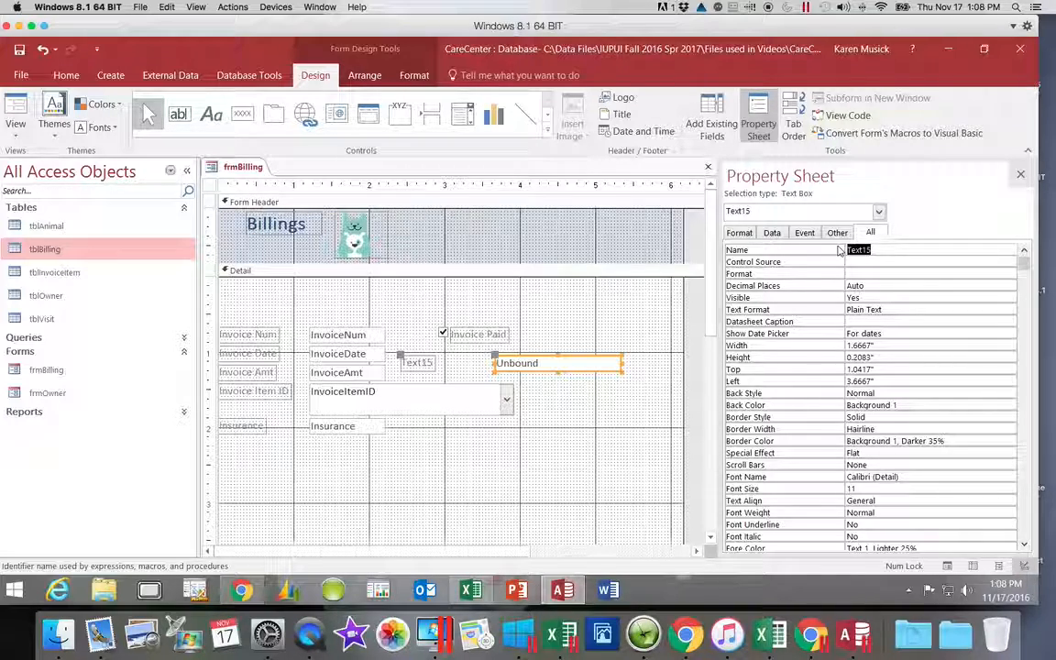
pyautogui.write('txt')
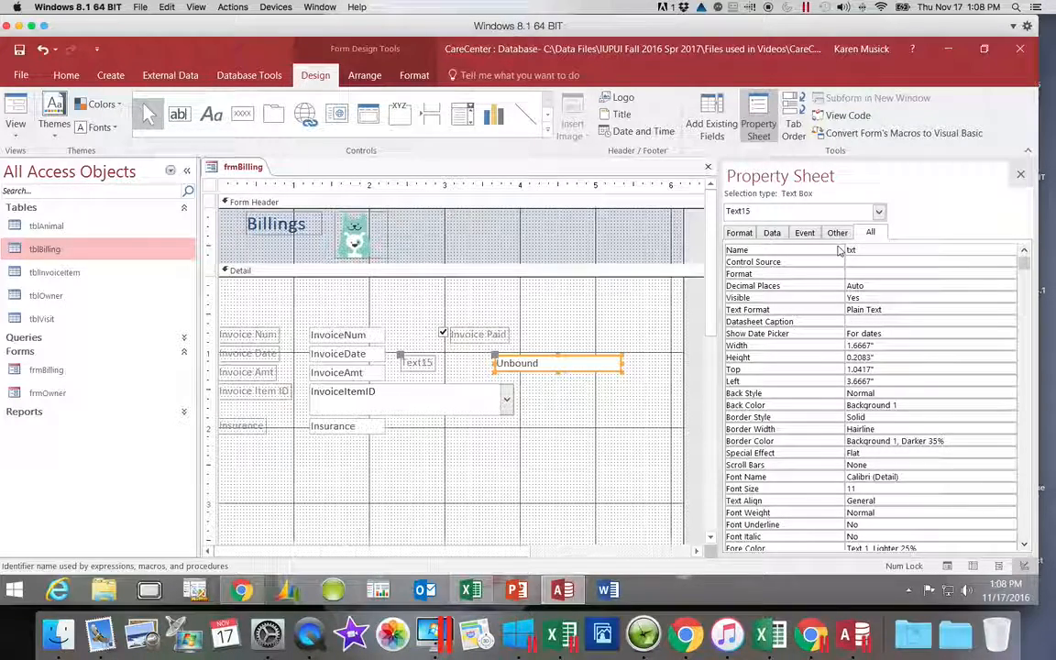
pyautogui.write('InvoiceAmt')
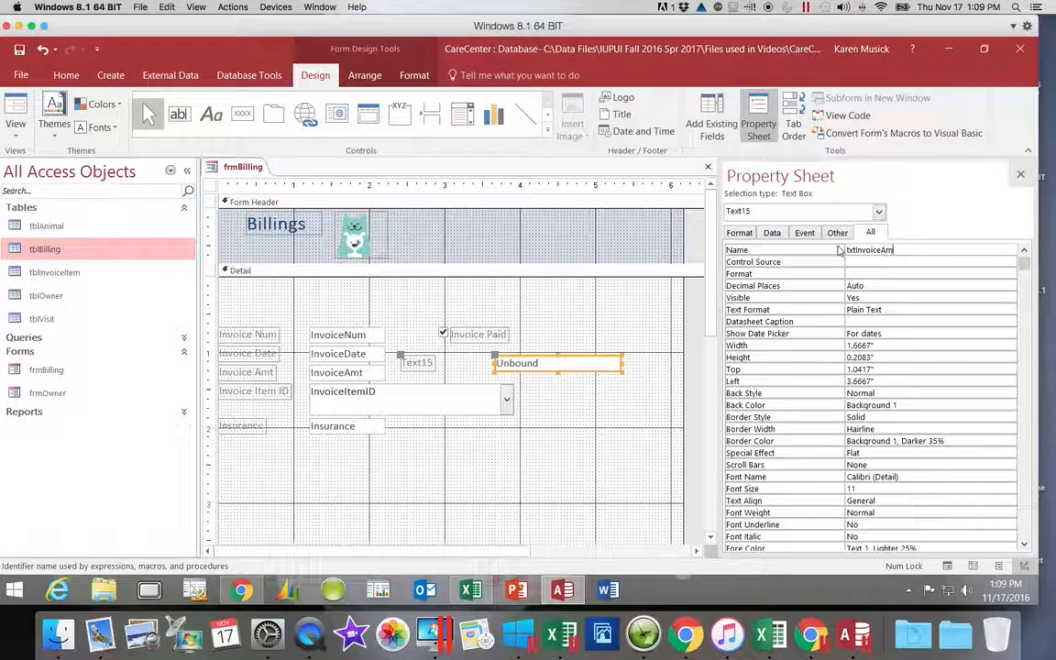
pyautogui.write('Sum')
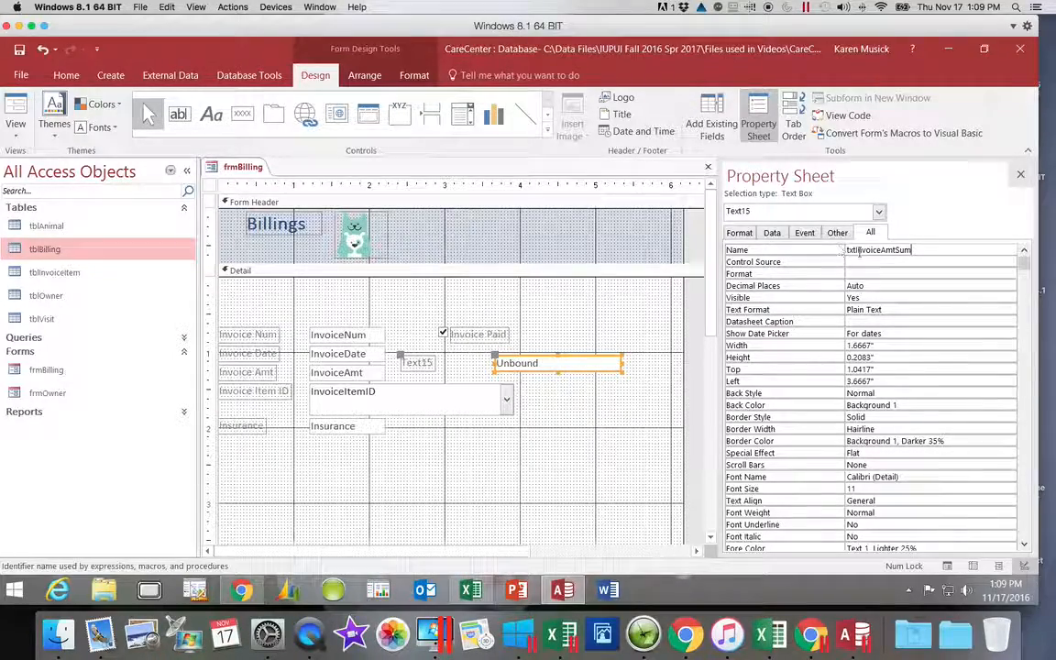
# - Set the text box's control source to =SUM(InvoiceAmt) so it calculates the total of all invoice amounts
pyautogui.click(862, 261)
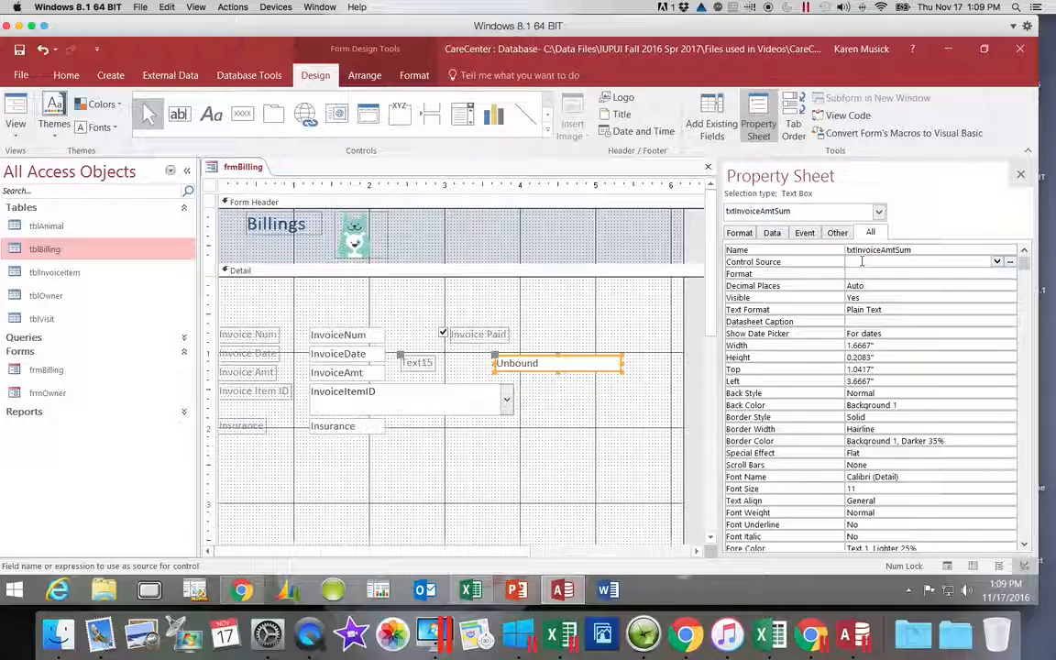
pyautogui.write('=SUM(')
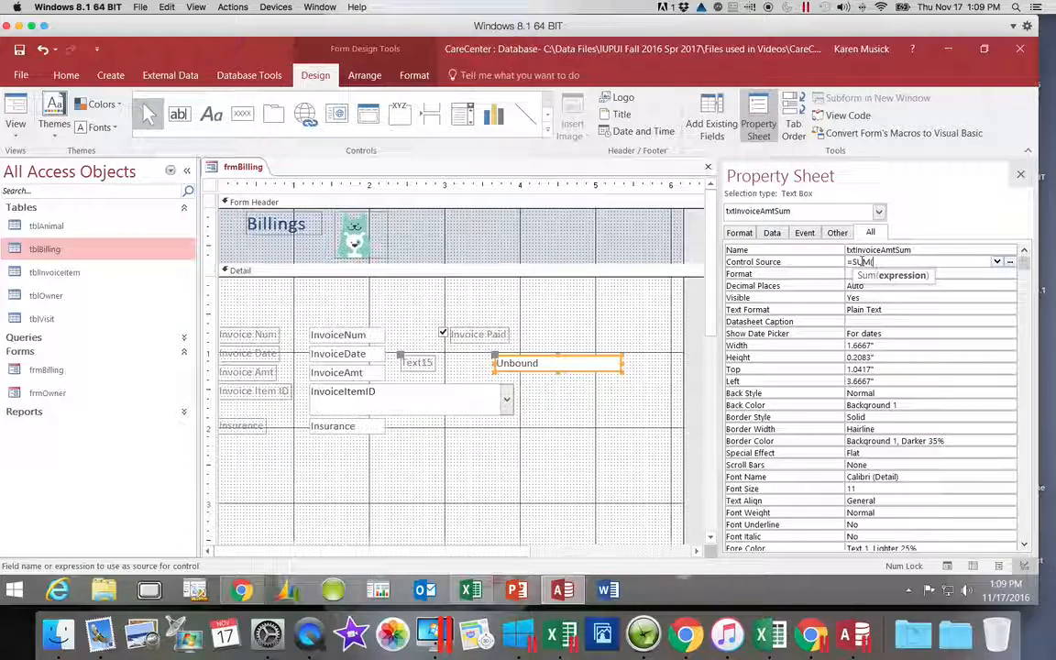
pyautogui.write('Invoice')
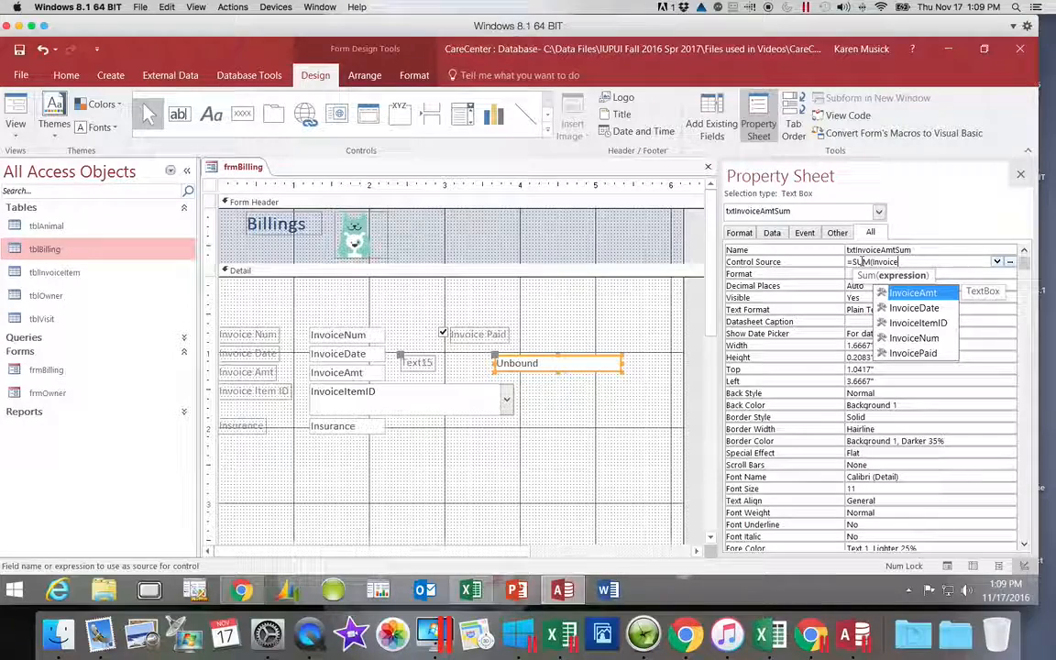
pyautogui.write('Amt')
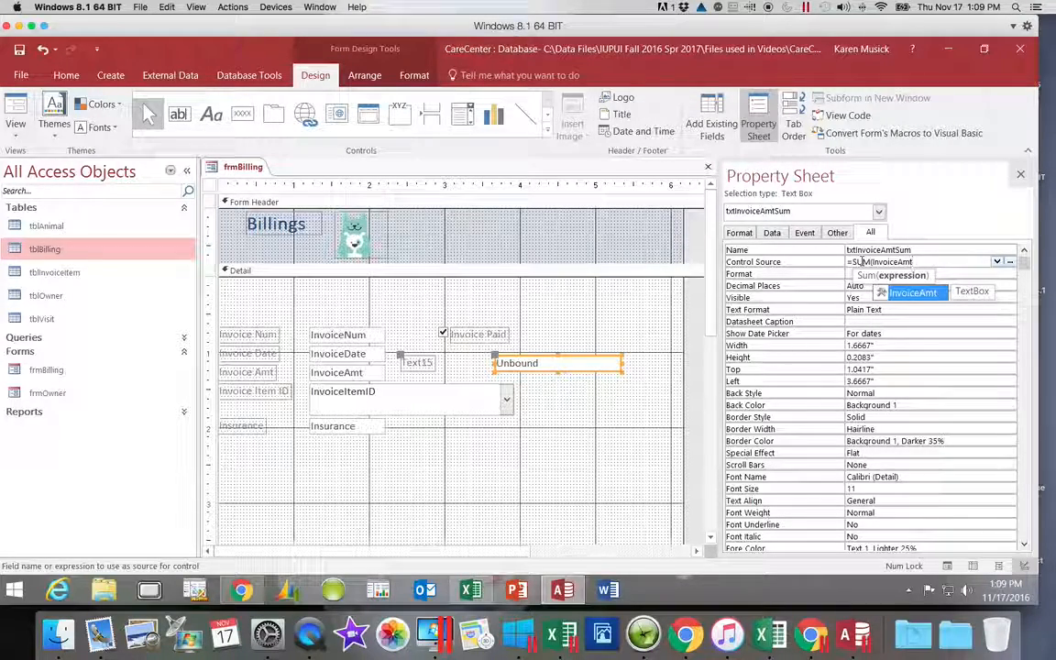
pyautogui.write(')')
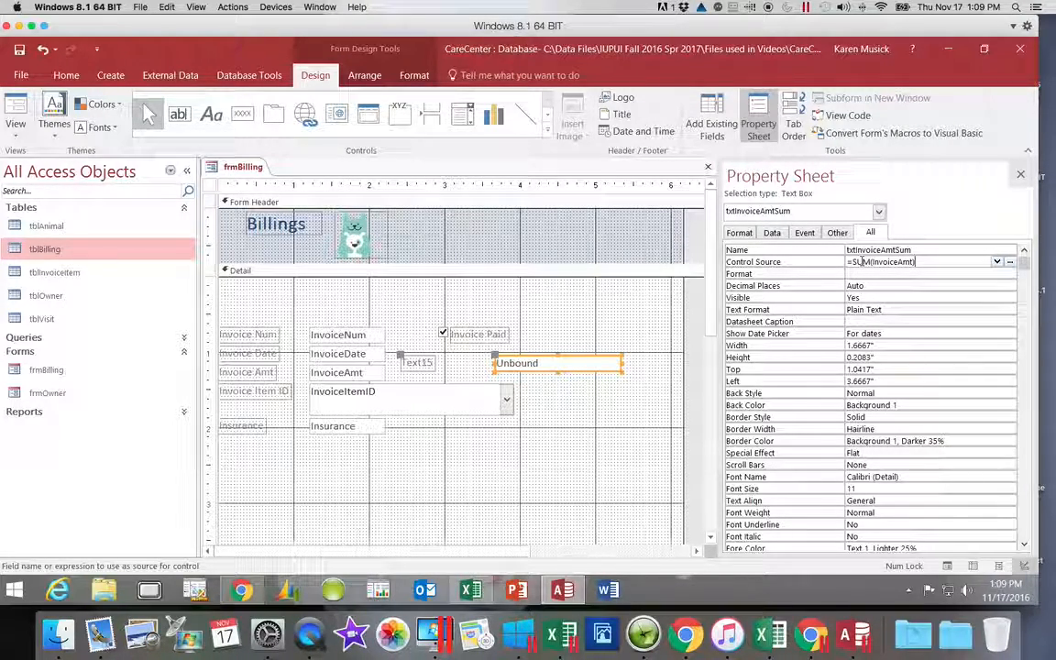
pyautogui.press('Return')
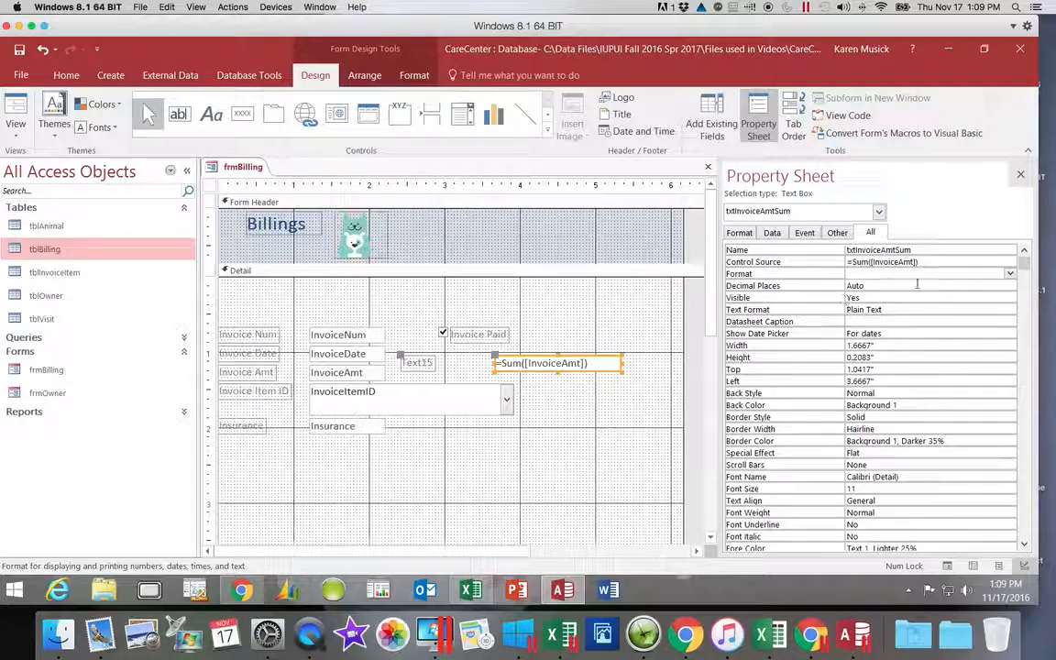
# - Format the calculated text box as Currency with 2 decimal places and close its properties
pyautogui.click(1009, 274)
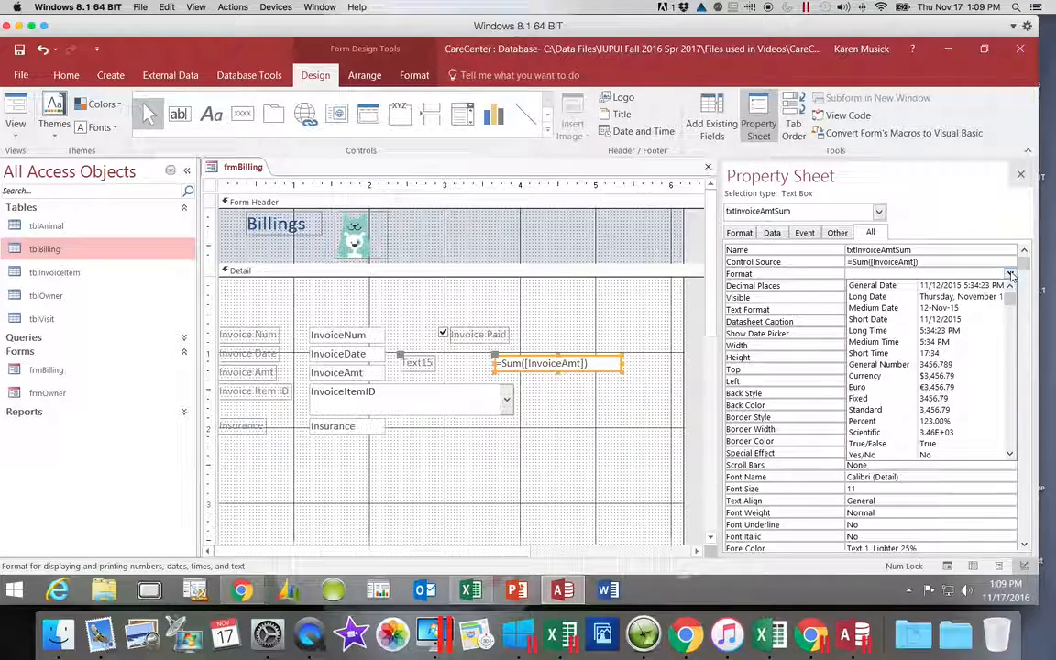
pyautogui.click(952, 375)
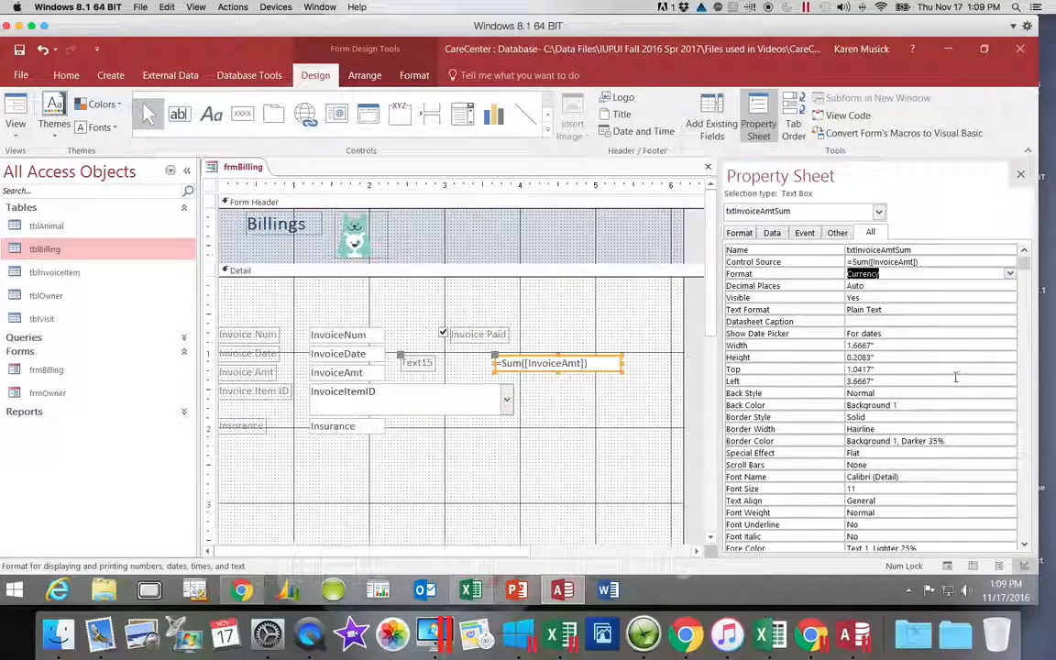
pyautogui.click(872, 286)
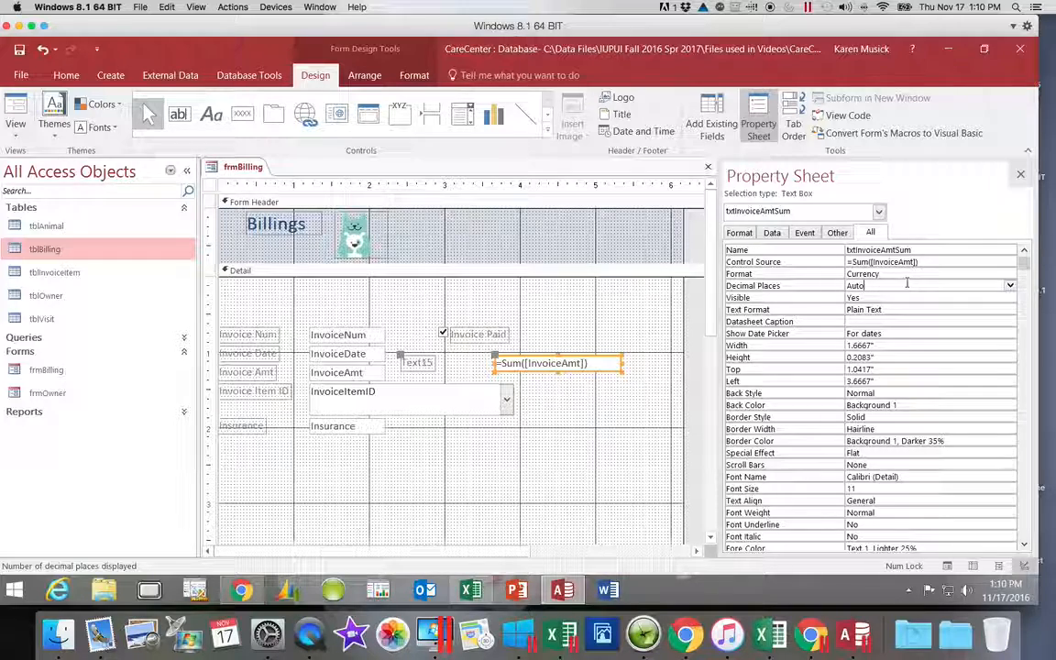
pyautogui.click(1011, 287)
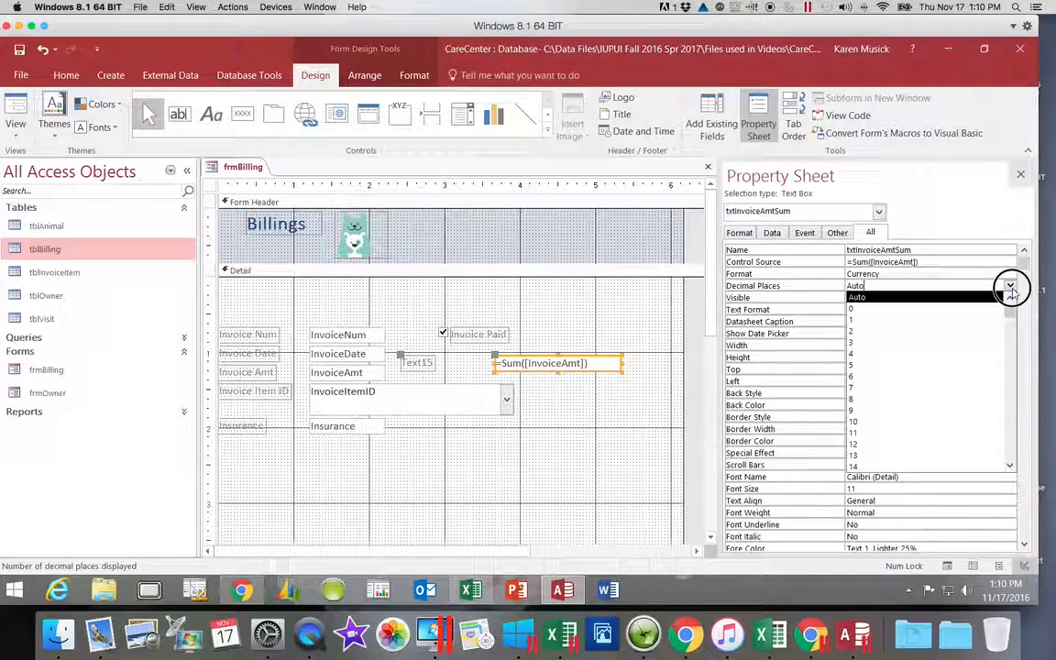
pyautogui.click(992, 332)
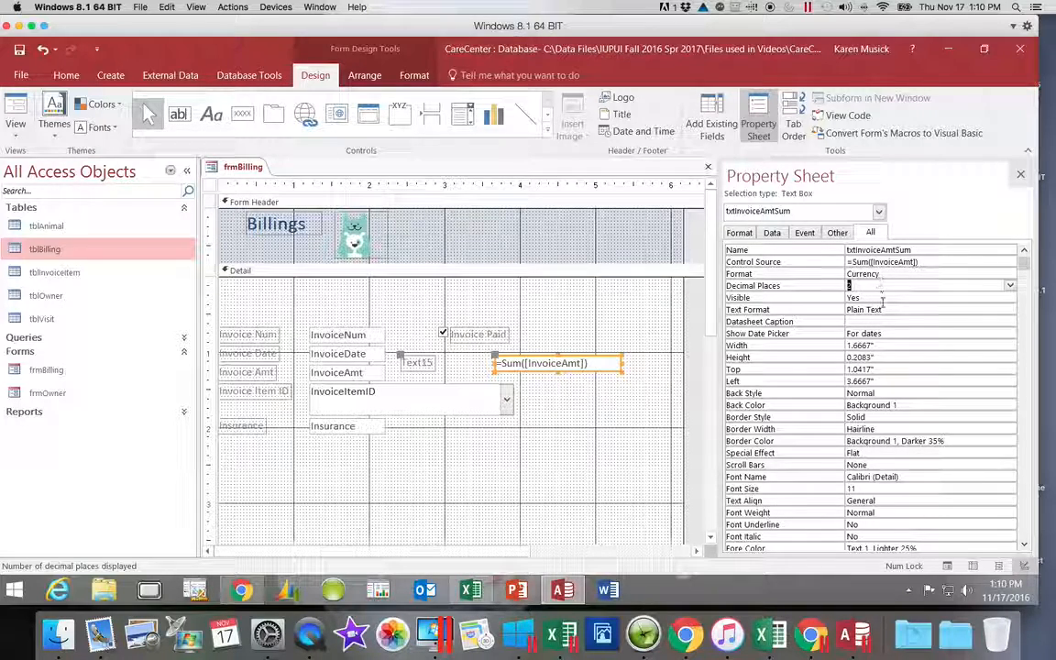
pyautogui.click(1021, 176)
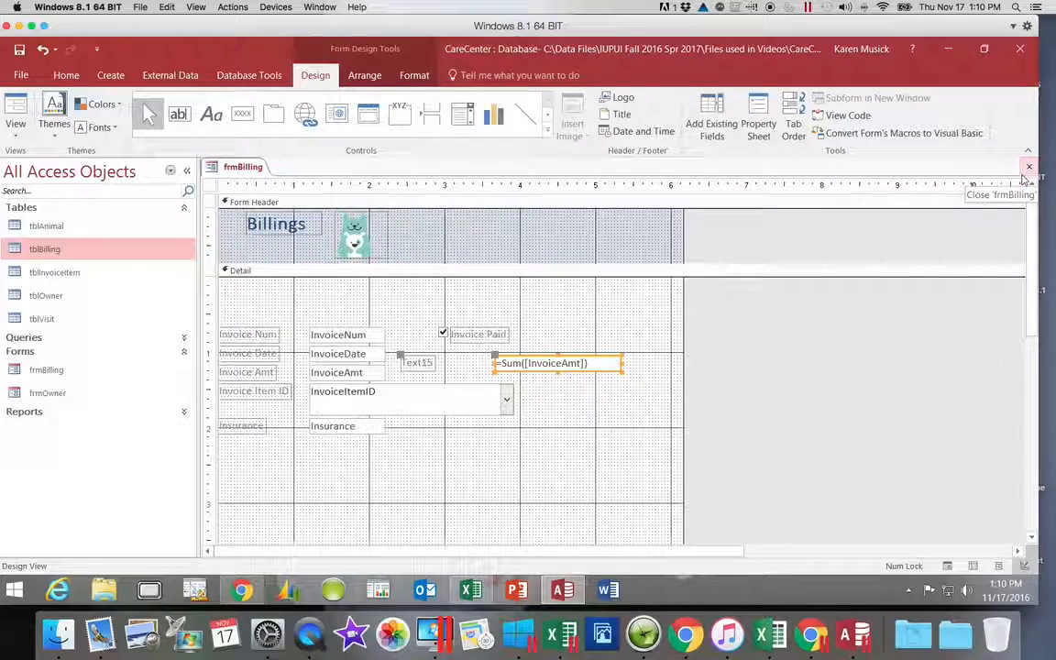
# - Change the calculated text box's label to "Total all Invoices" and save the form
pyautogui.click(404, 361)
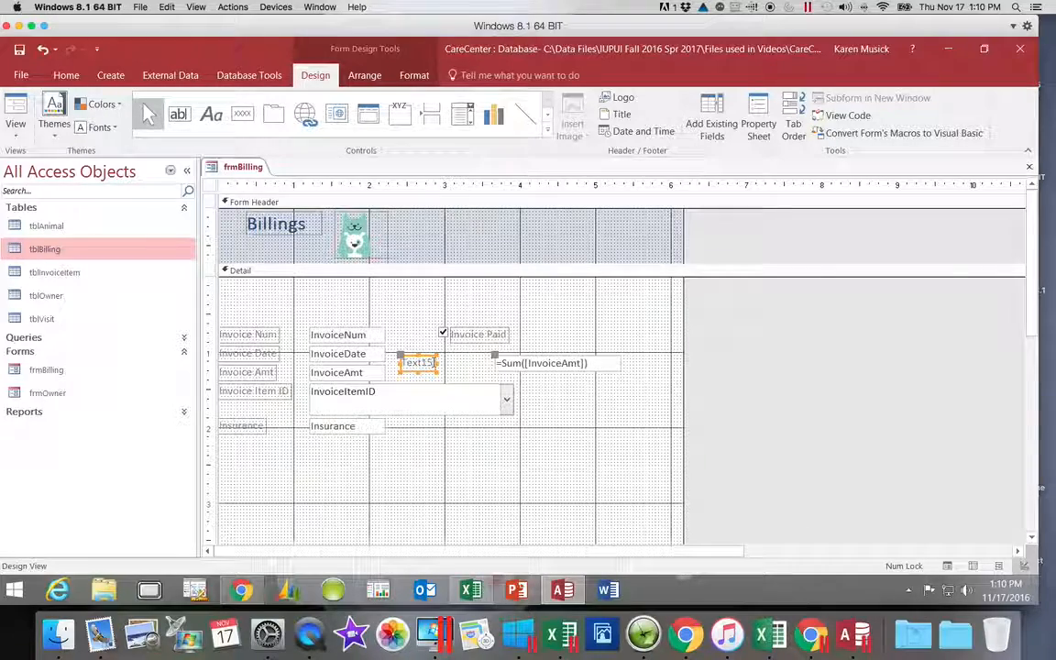
pyautogui.doubleClick(408, 362)
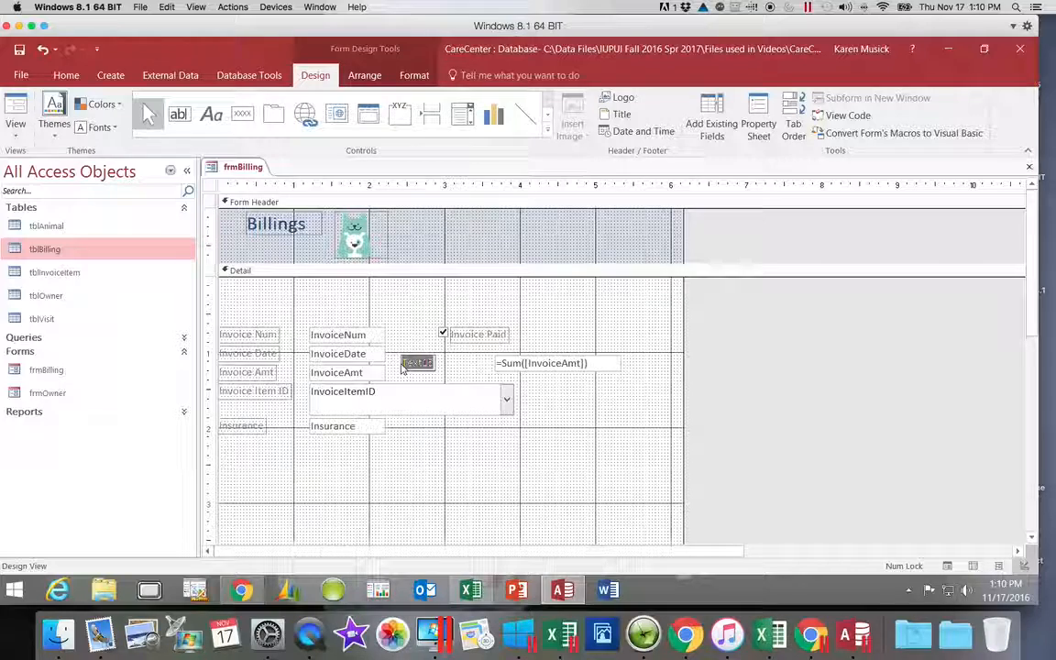
pyautogui.write('Total all Invoices')
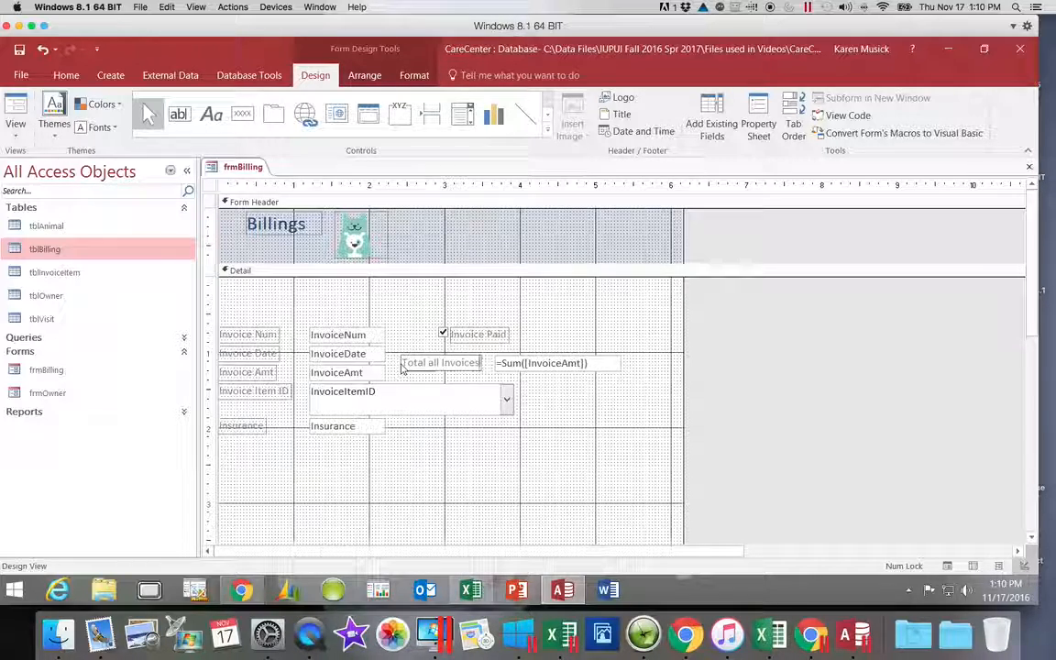
pyautogui.click(496, 468)
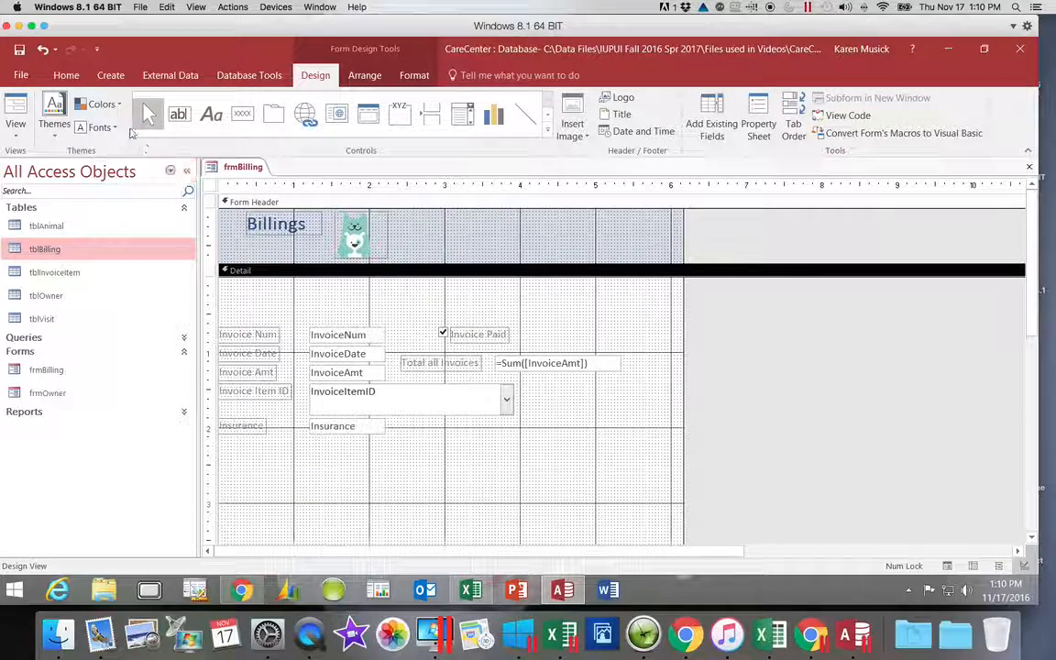
pyautogui.click(19, 49)
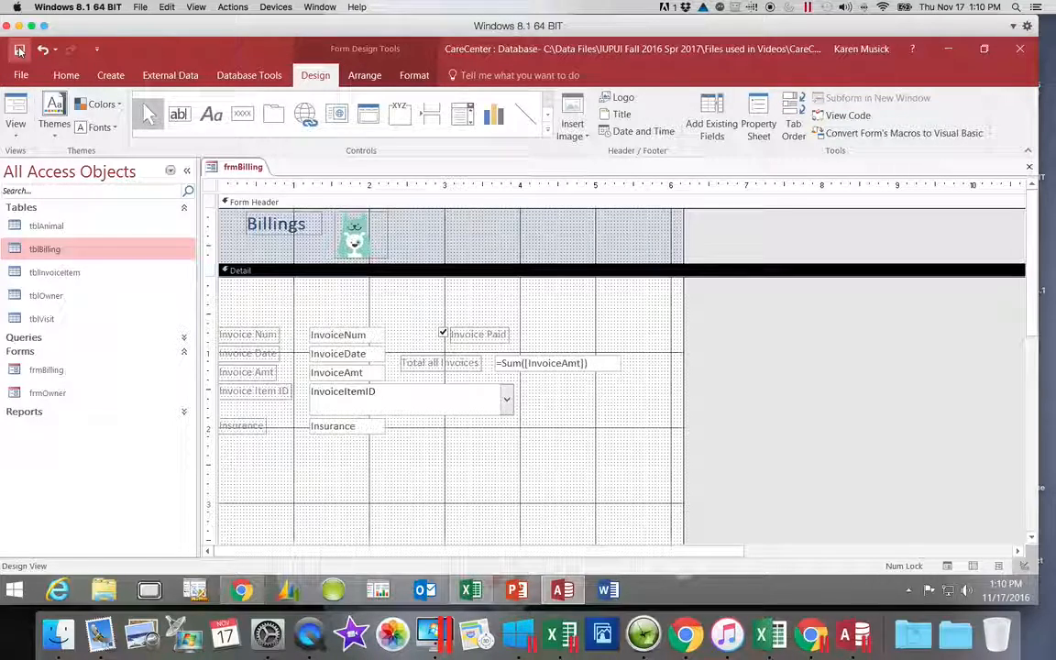
# - Show frmBilling in Form View and check the tab order from Invoice Num through Insurance to Total all Invoices
pyautogui.click(19, 134)
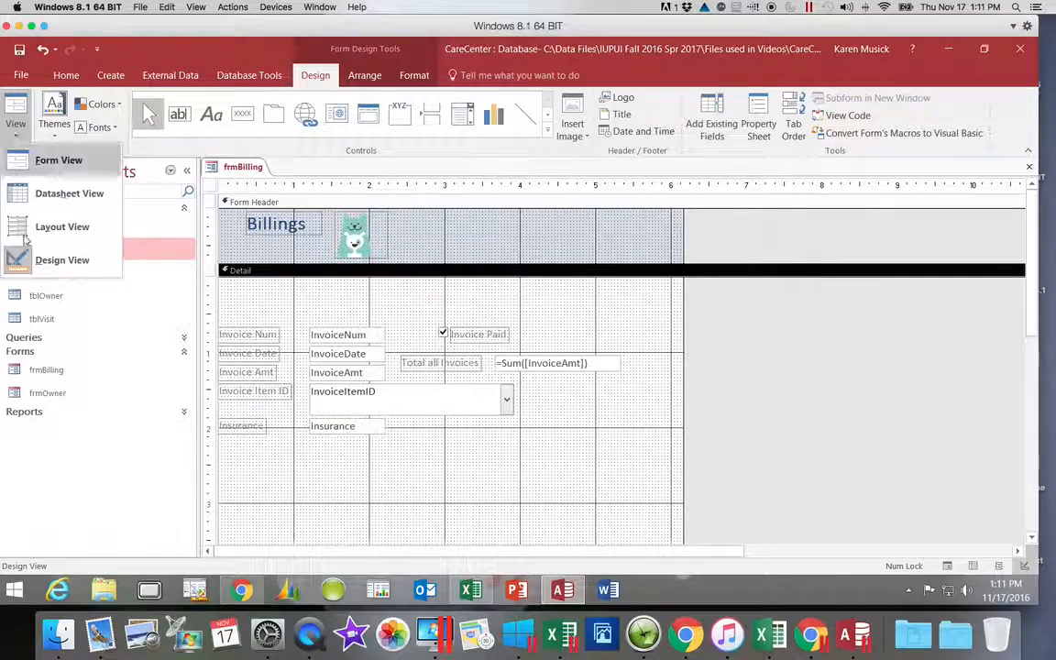
pyautogui.click(53, 162)
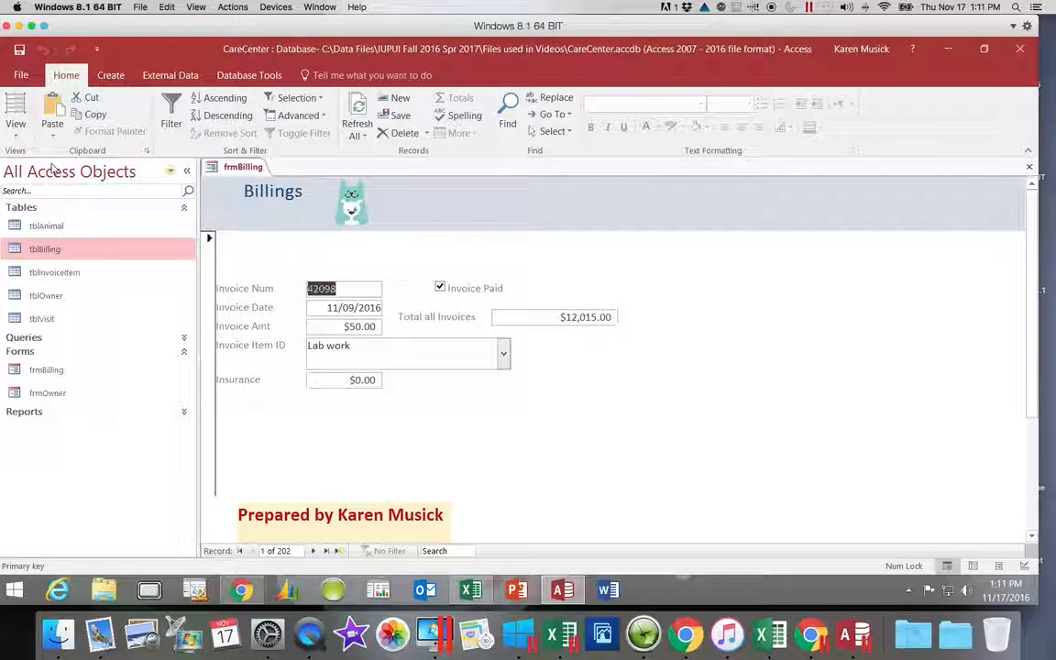
pyautogui.press('Tab')
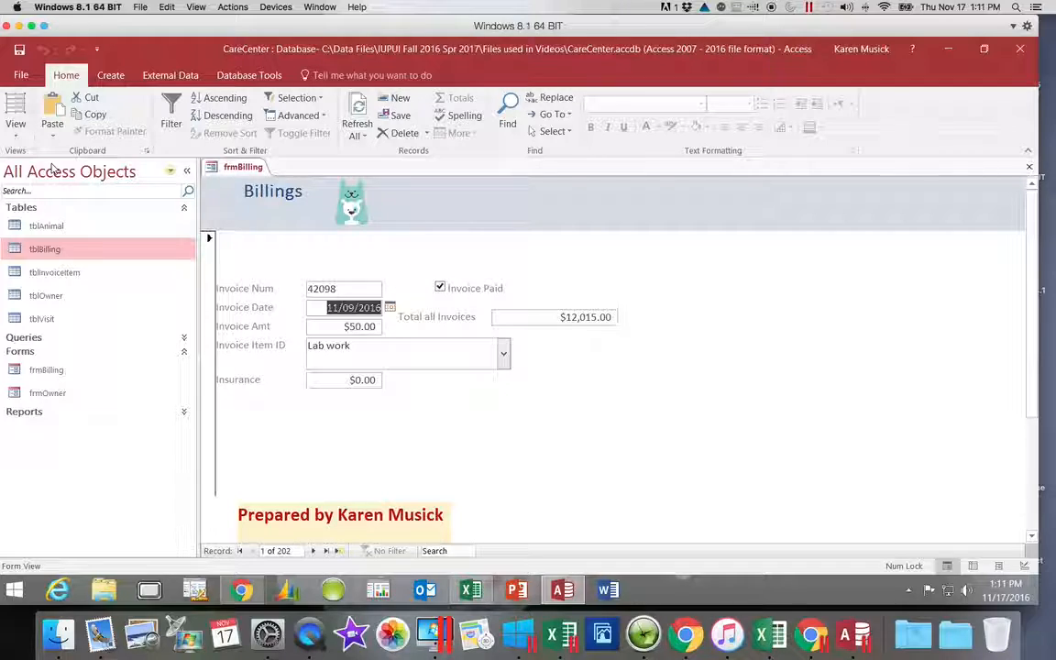
pyautogui.press('Tab')
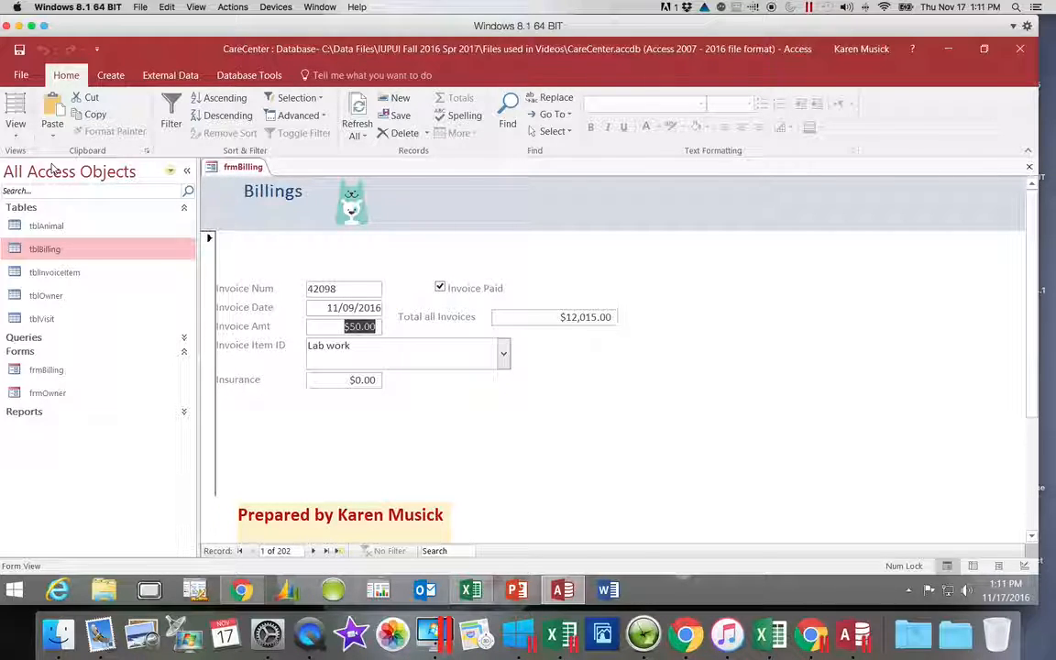
pyautogui.press('Tab')
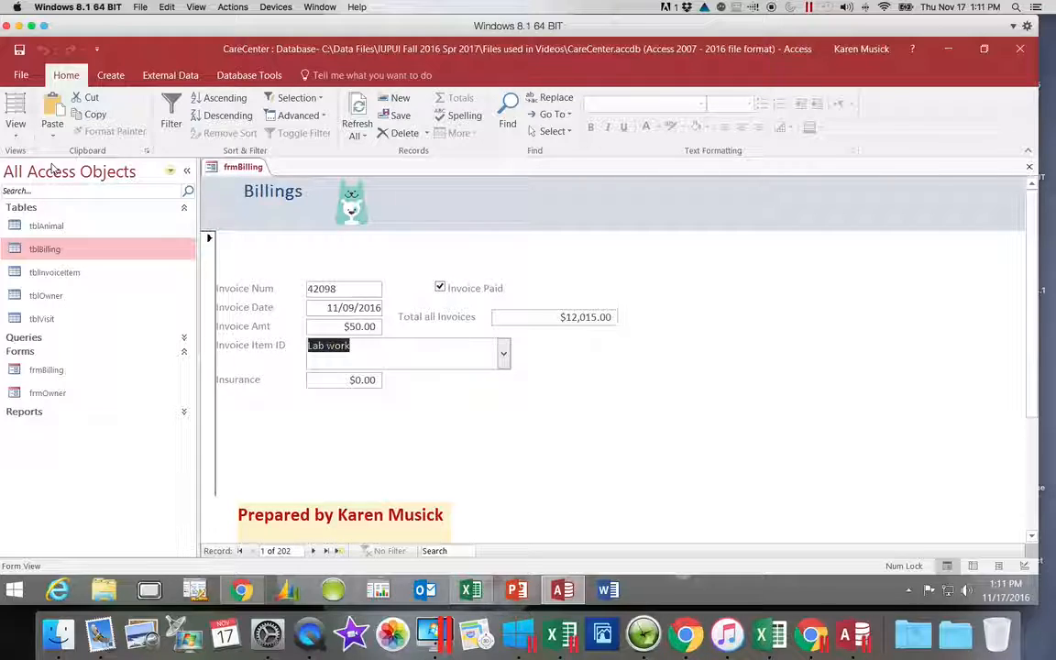
pyautogui.press('Tab')
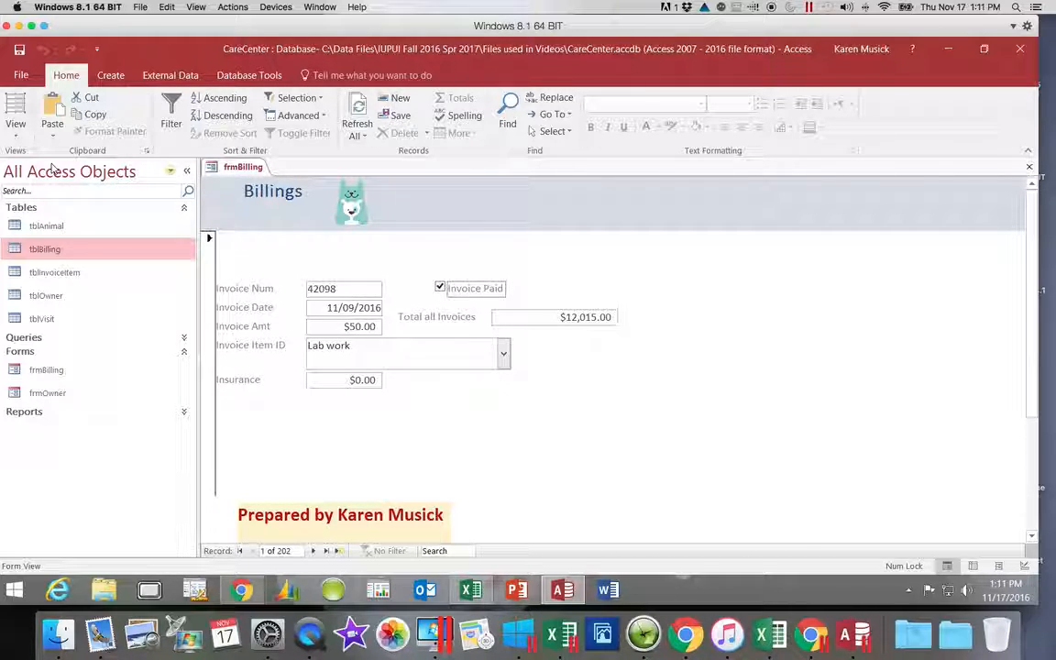
pyautogui.press('Tab')
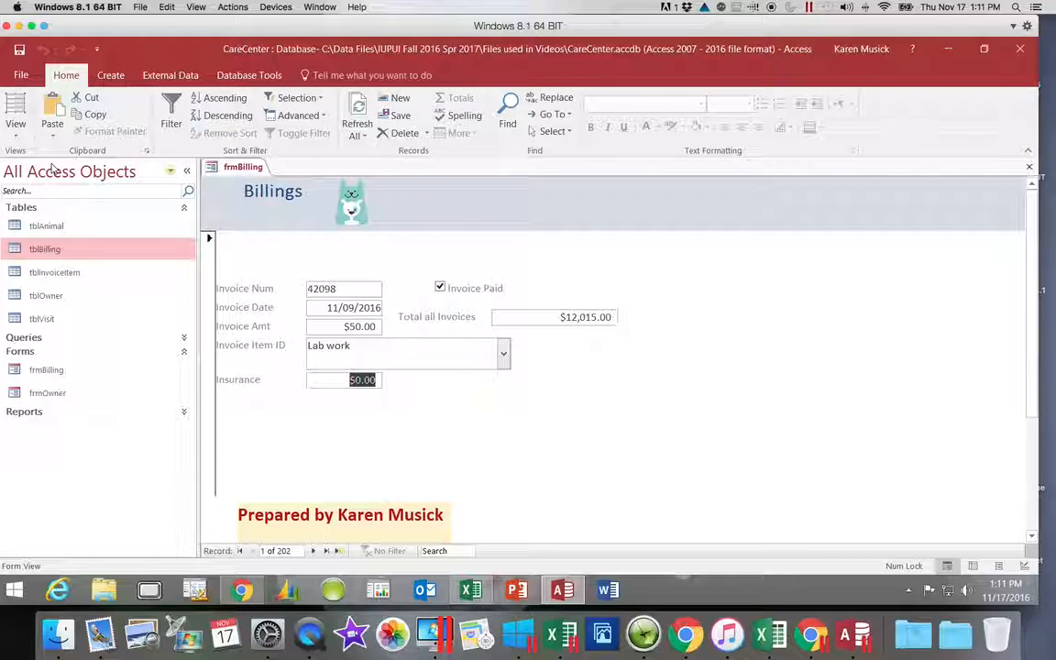
pyautogui.press('Tab')
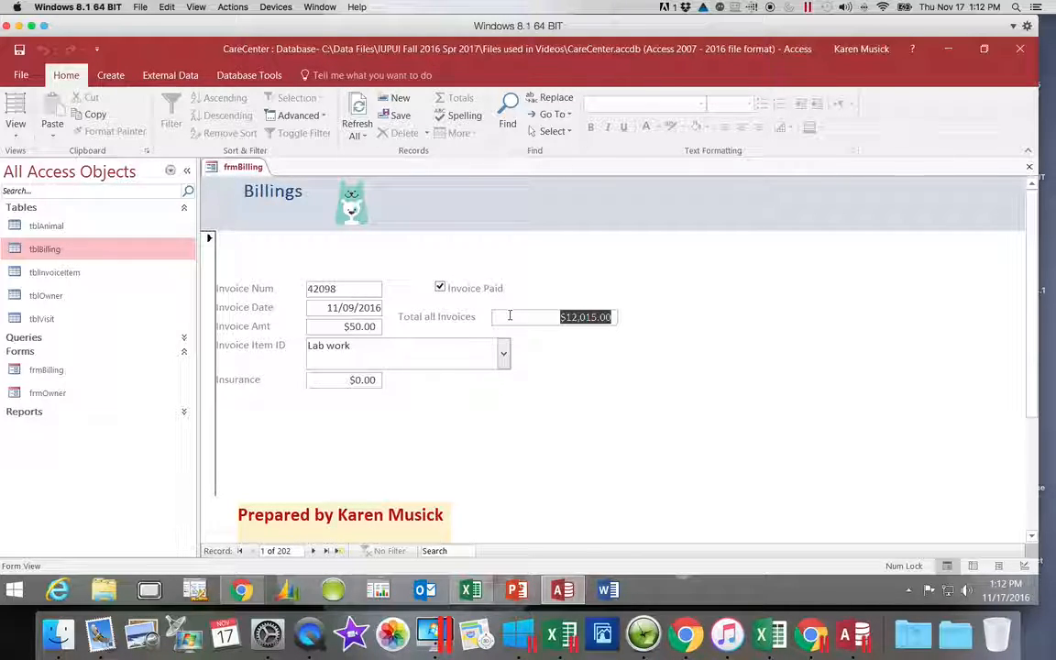
# - Try to delete the value in the Total all Invoices text box, and return the form to Design View
pyautogui.press('BackSpace')
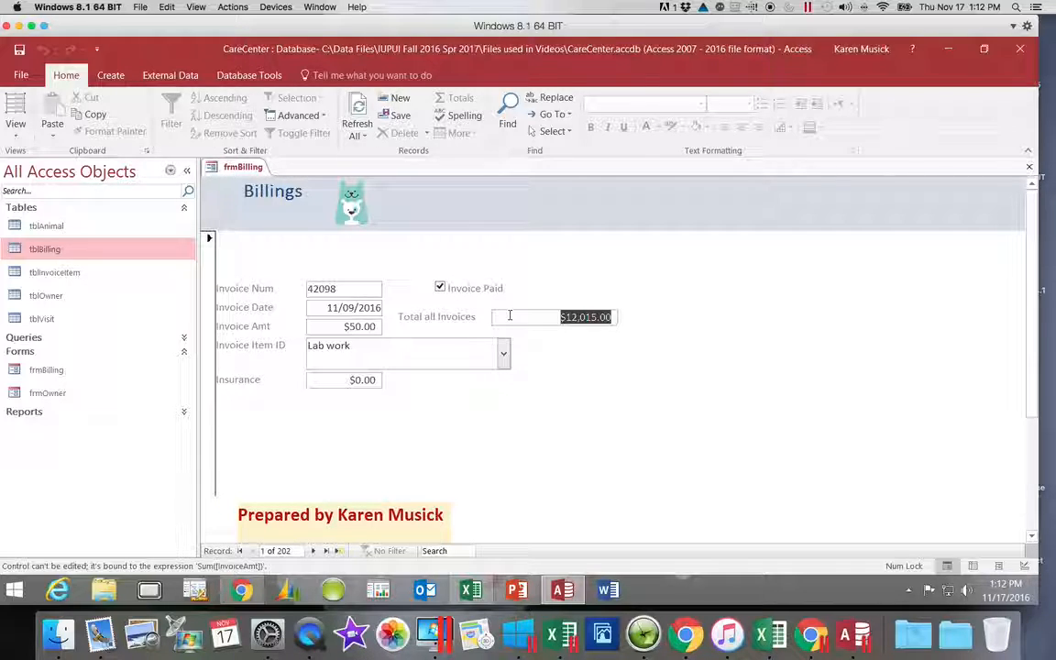
pyautogui.press('Tab')
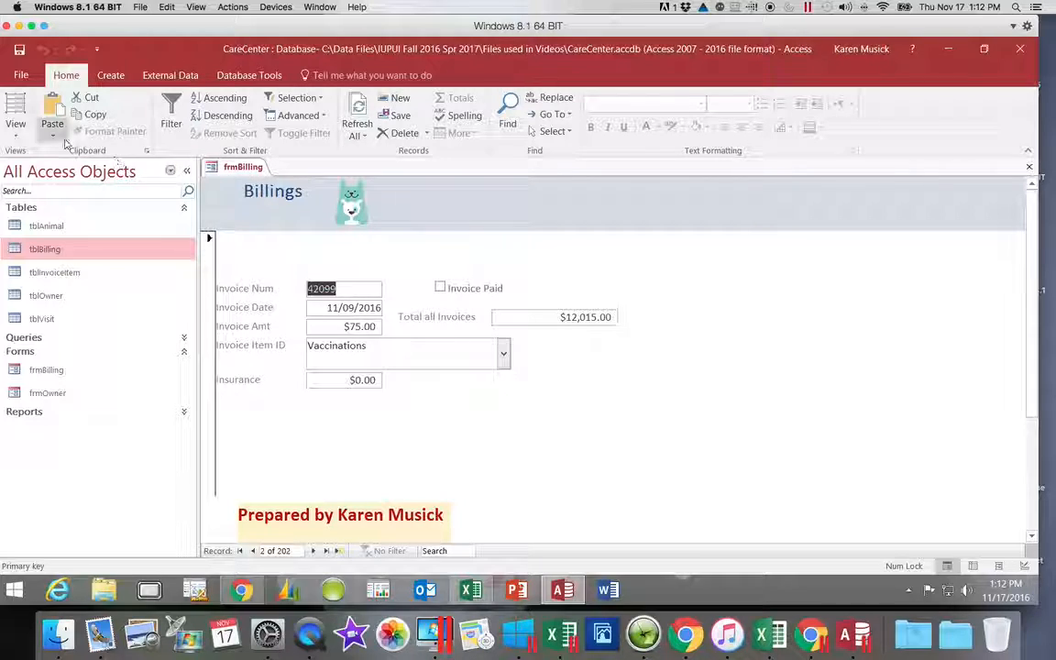
pyautogui.click(17, 136)
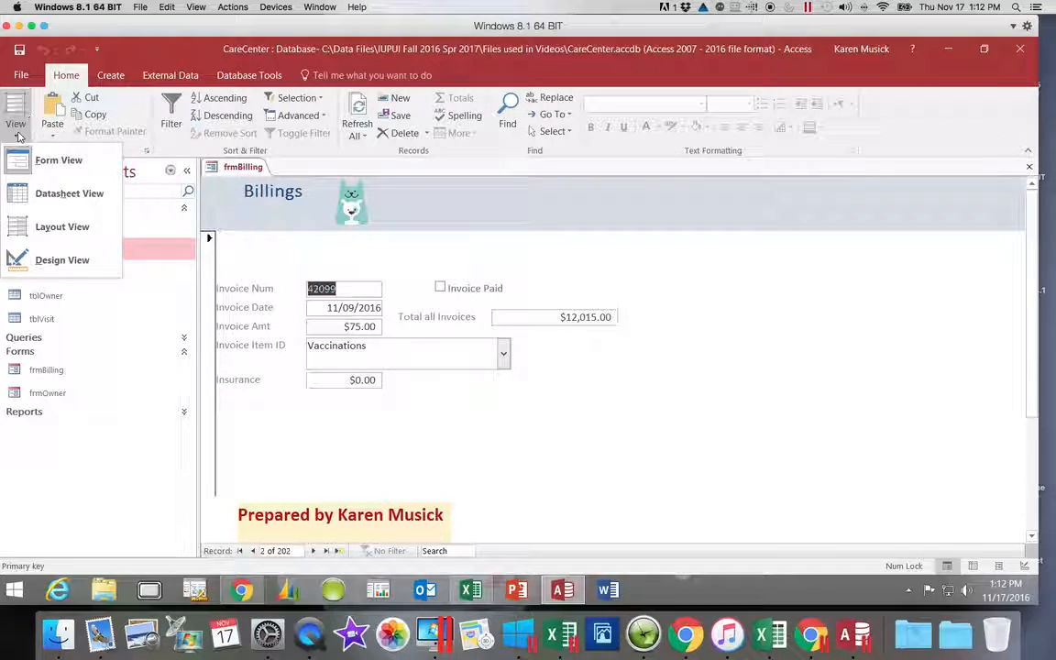
pyautogui.click(37, 261)
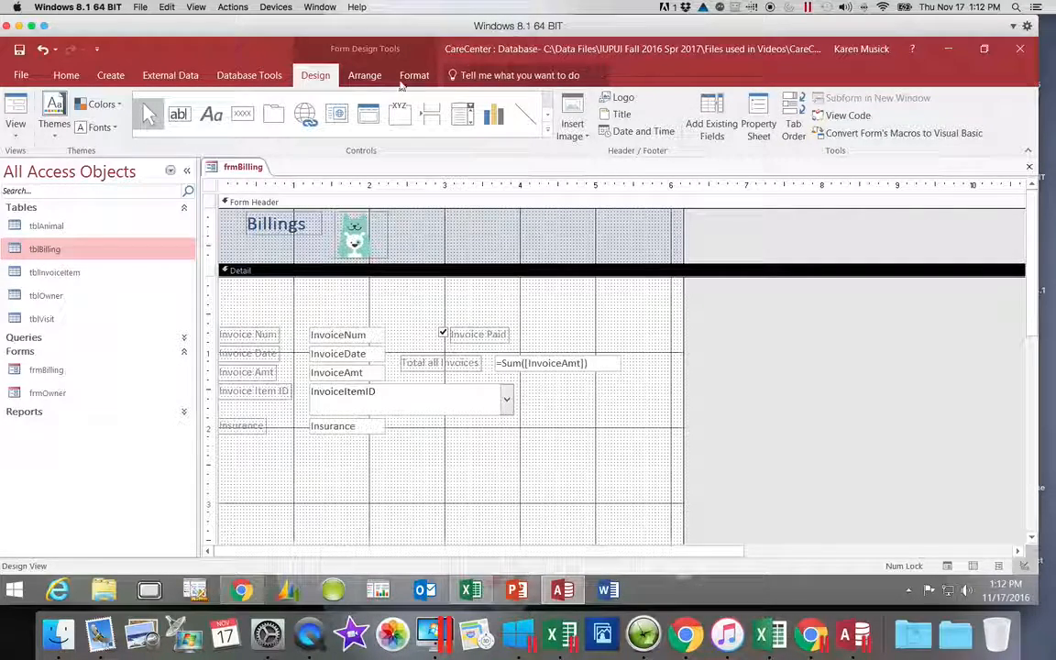
# - Move InvoicePaid after Insurance in the Detail section's tab order, just before txtInvoiceAmtSum, and accept the new order
pyautogui.click(797, 129)
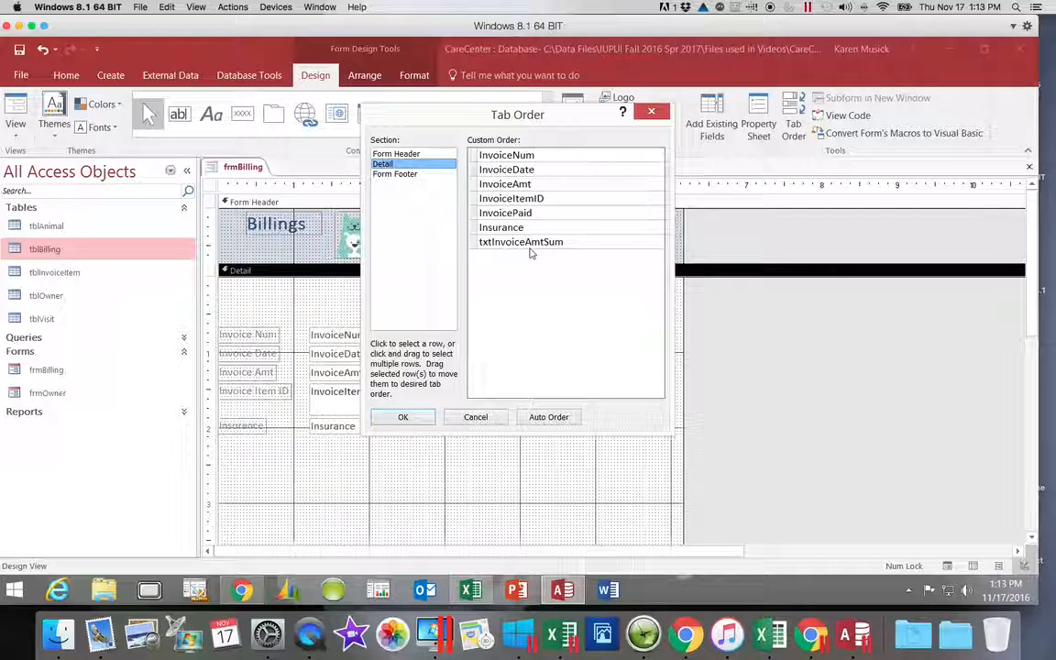
pyautogui.click(474, 211)
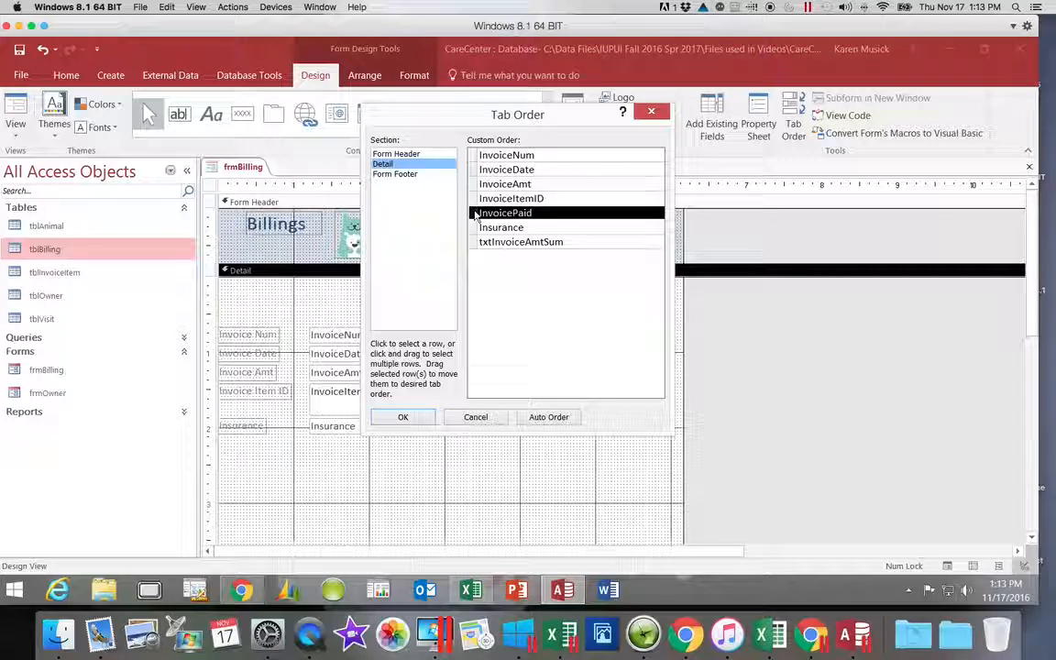
pyautogui.moveTo(475, 214); pyautogui.dragTo(476, 241)
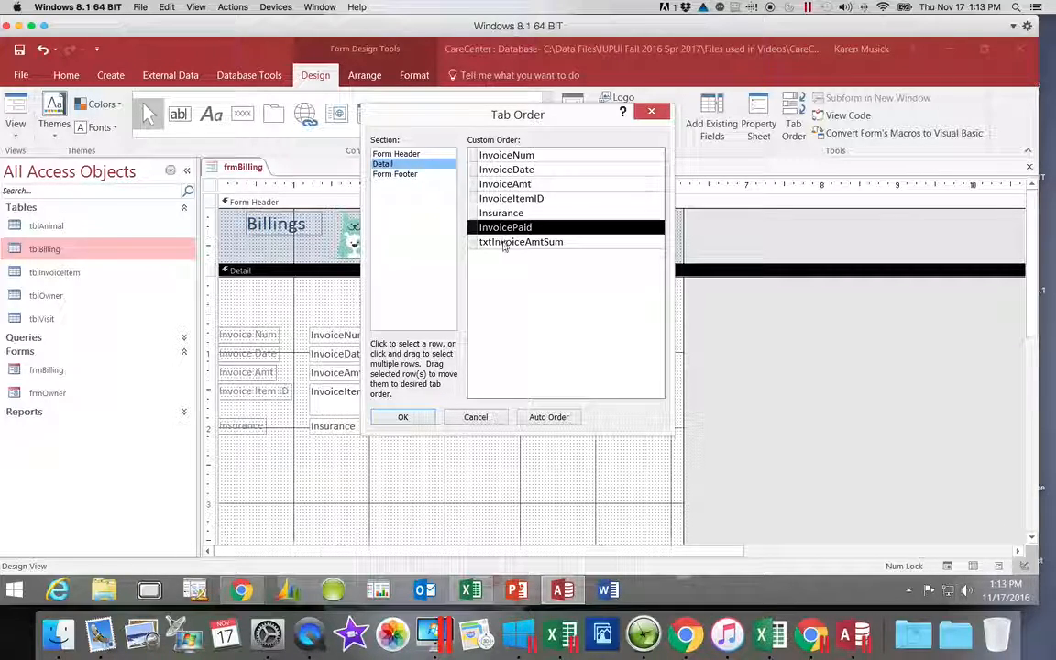
pyautogui.click(403, 418)
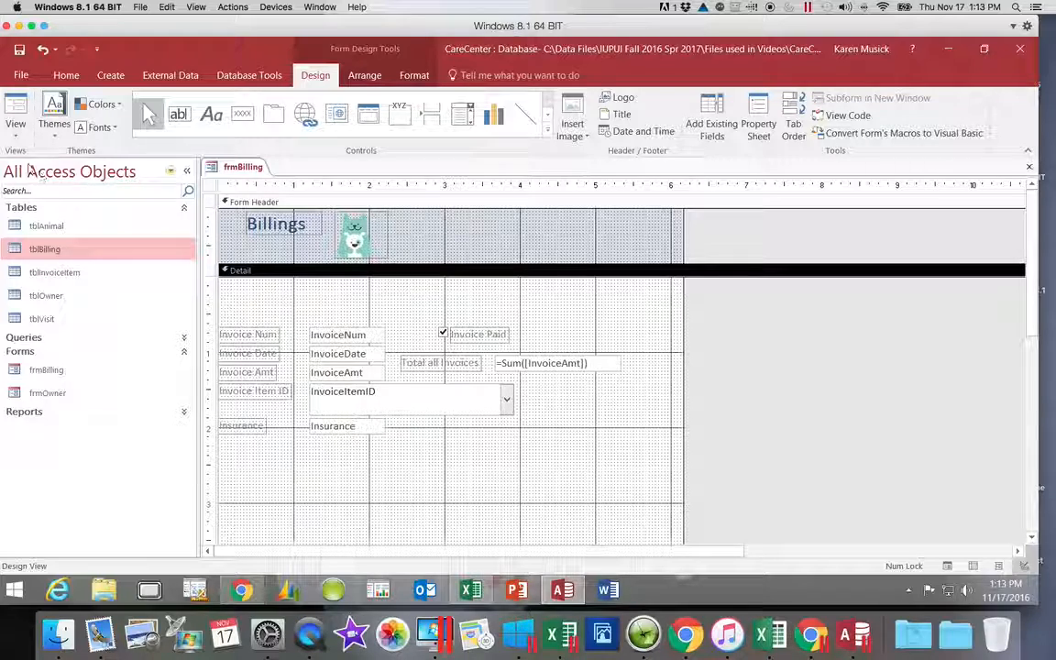
# - Show frmBilling in Form View and check the tab order from Invoice Num through Invoice Paid and Total all Invoices
pyautogui.click(16, 136)
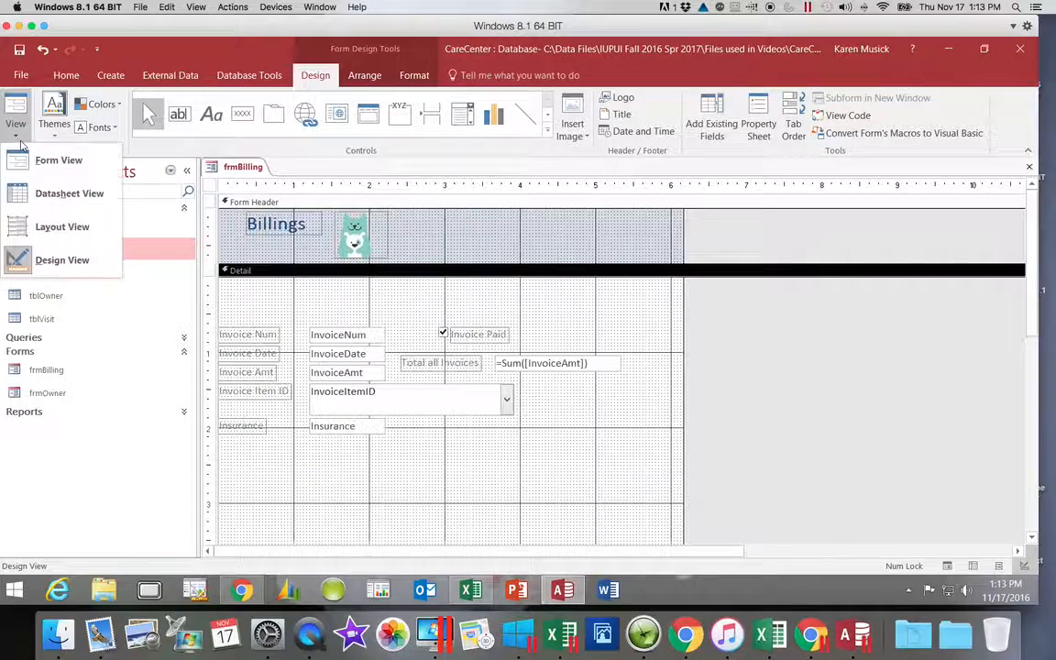
pyautogui.click(55, 160)
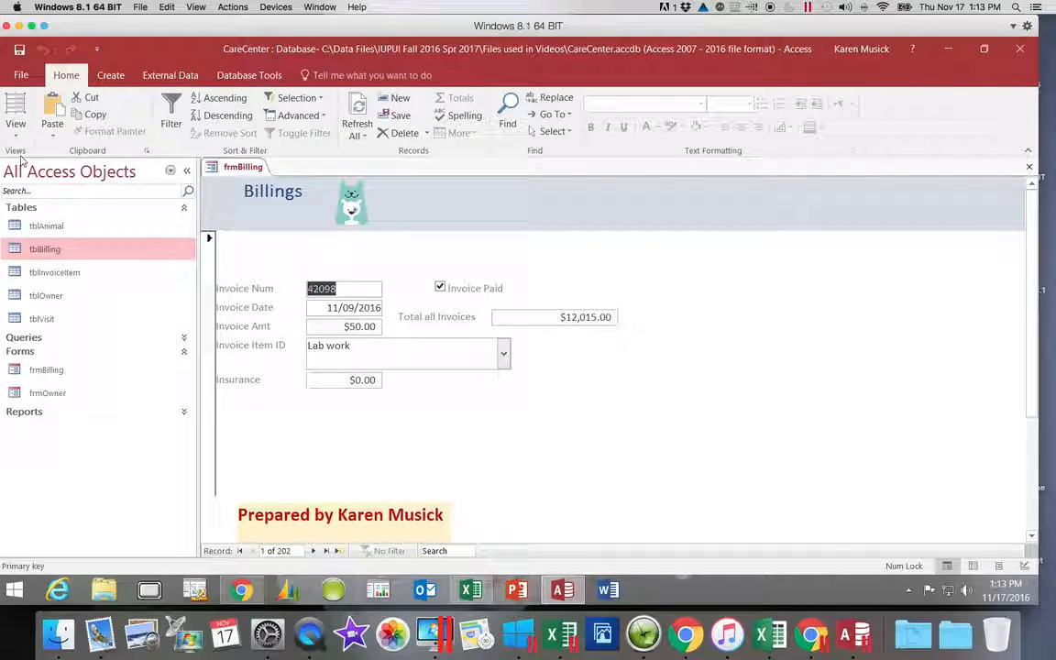
pyautogui.press('Tab')
pyautogui.press('Tab')
pyautogui.press('Tab')
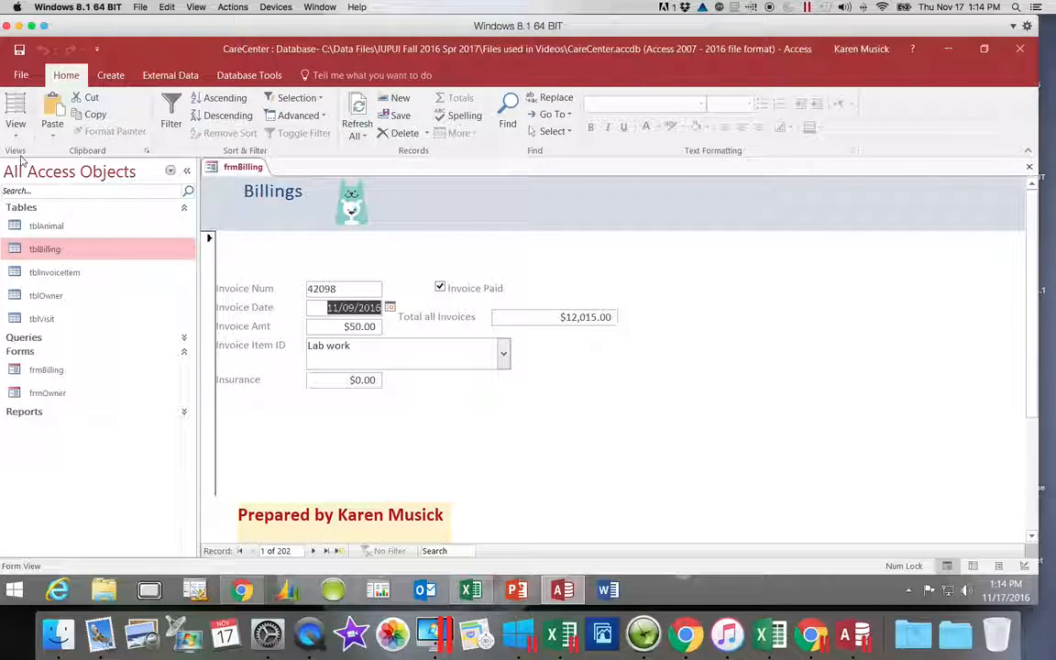
pyautogui.press('Tab')
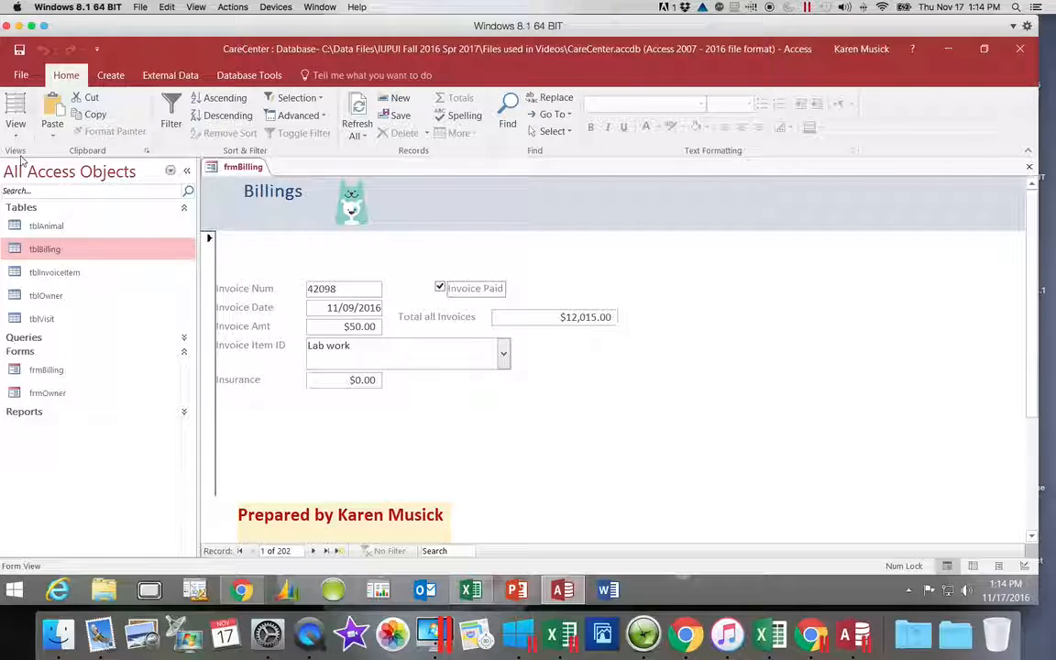
pyautogui.press('Tab')
pyautogui.press('Tab')
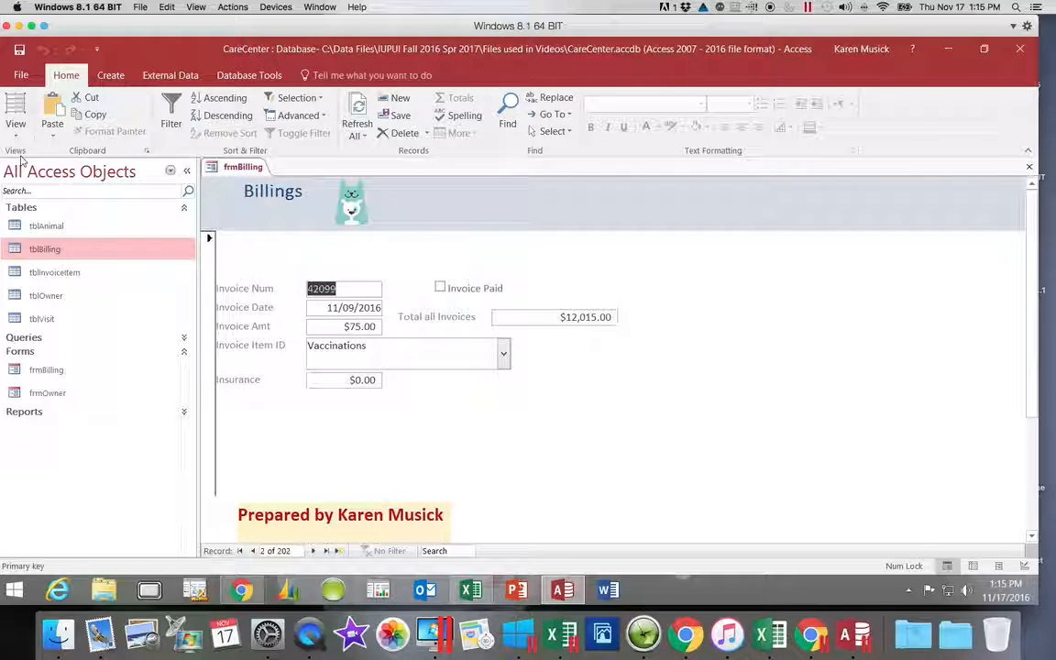
# - Save the frmBilling form and close it
pyautogui.click(20, 51)
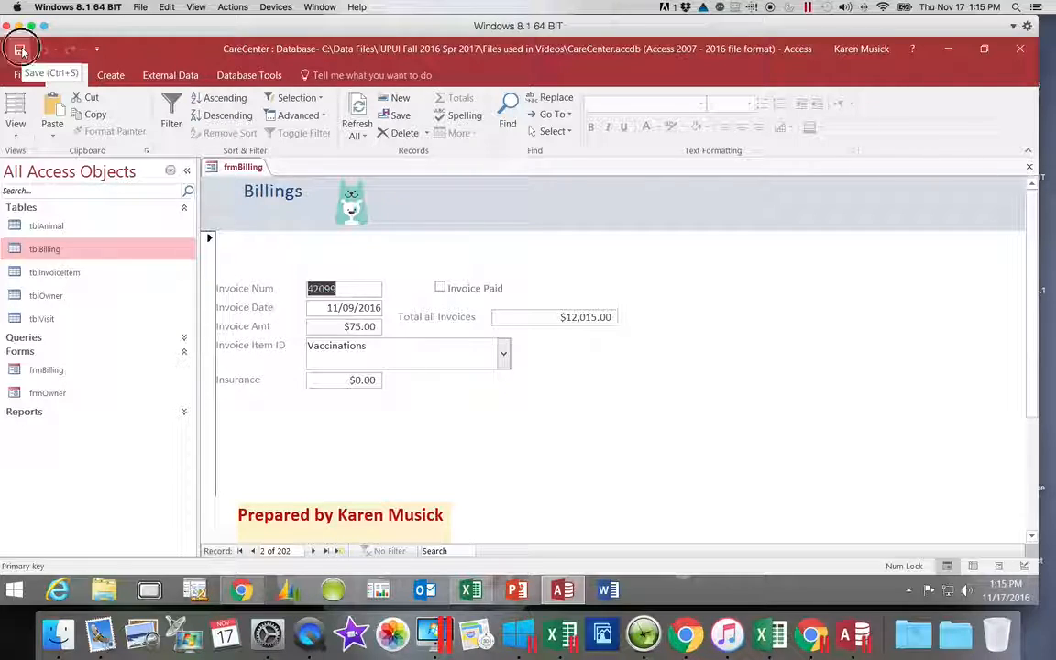
pyautogui.click(1029, 166)
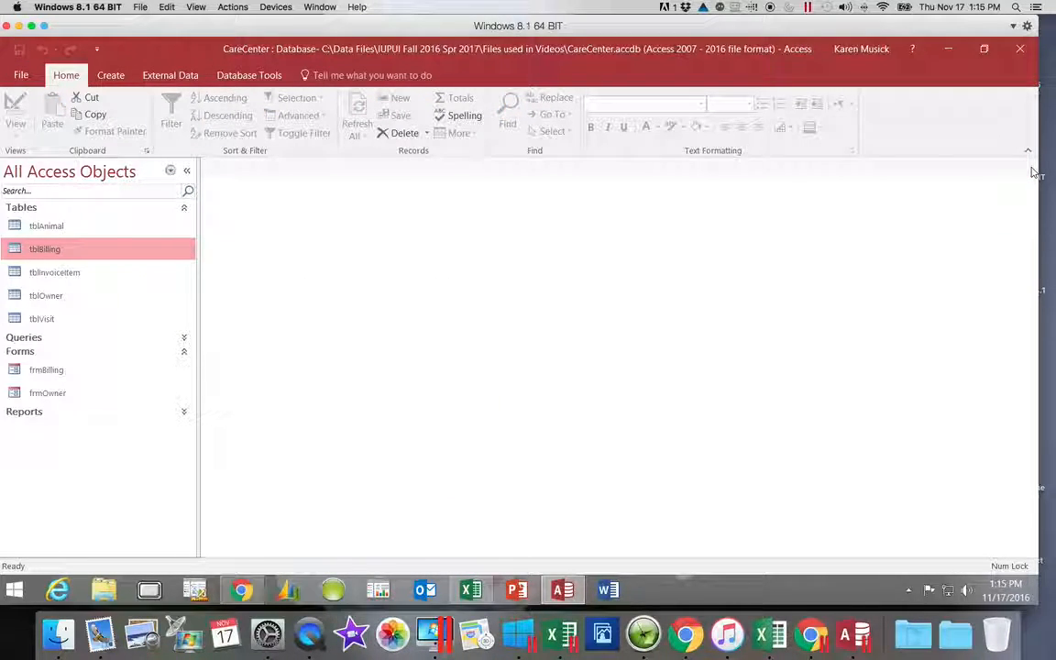